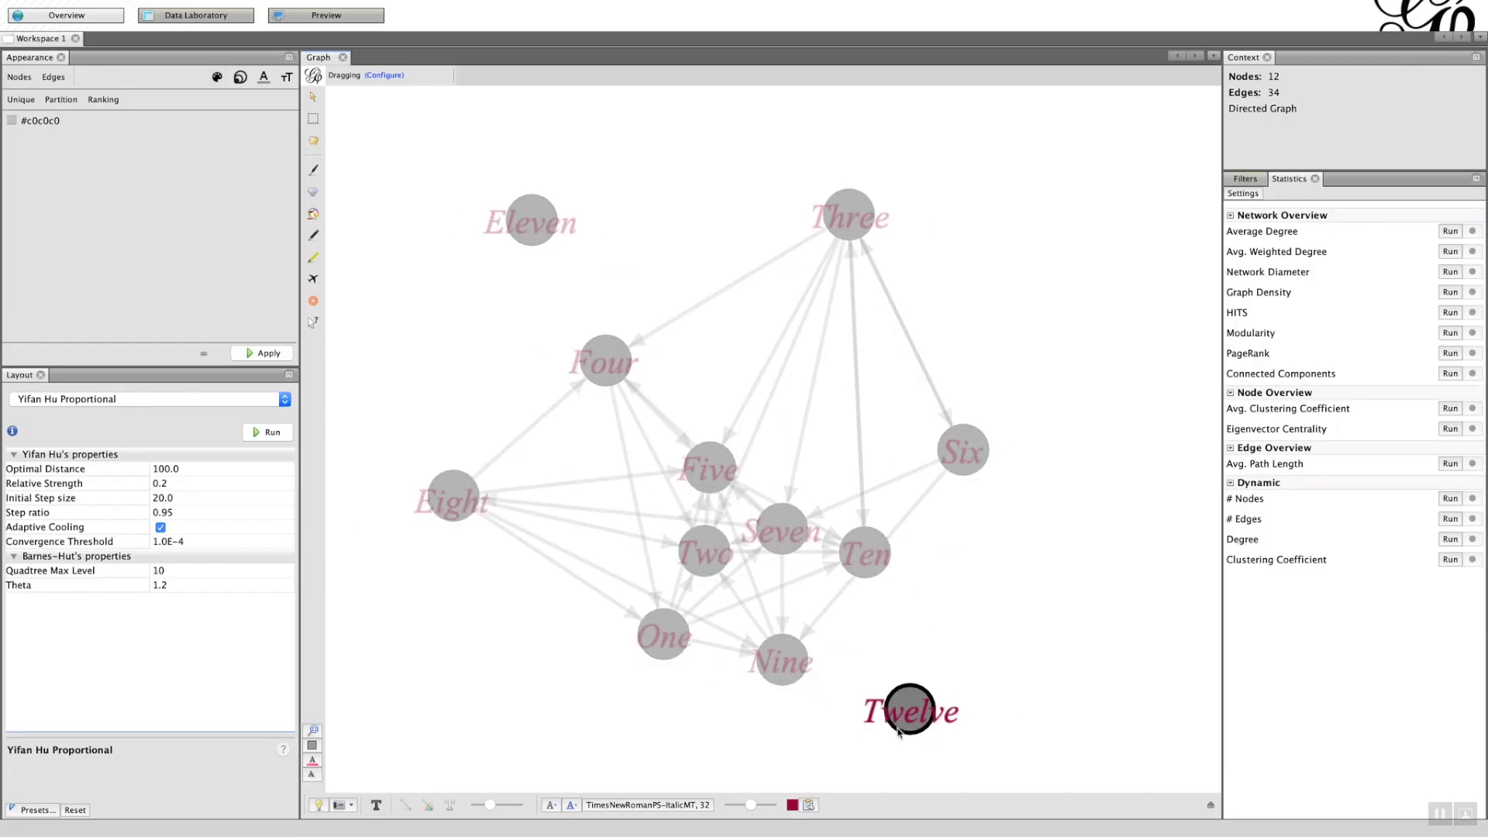
# Step: Briefly show and hide edge labels, then give the graph a pink-red (FF6168) background
pyautogui.click(449, 806)
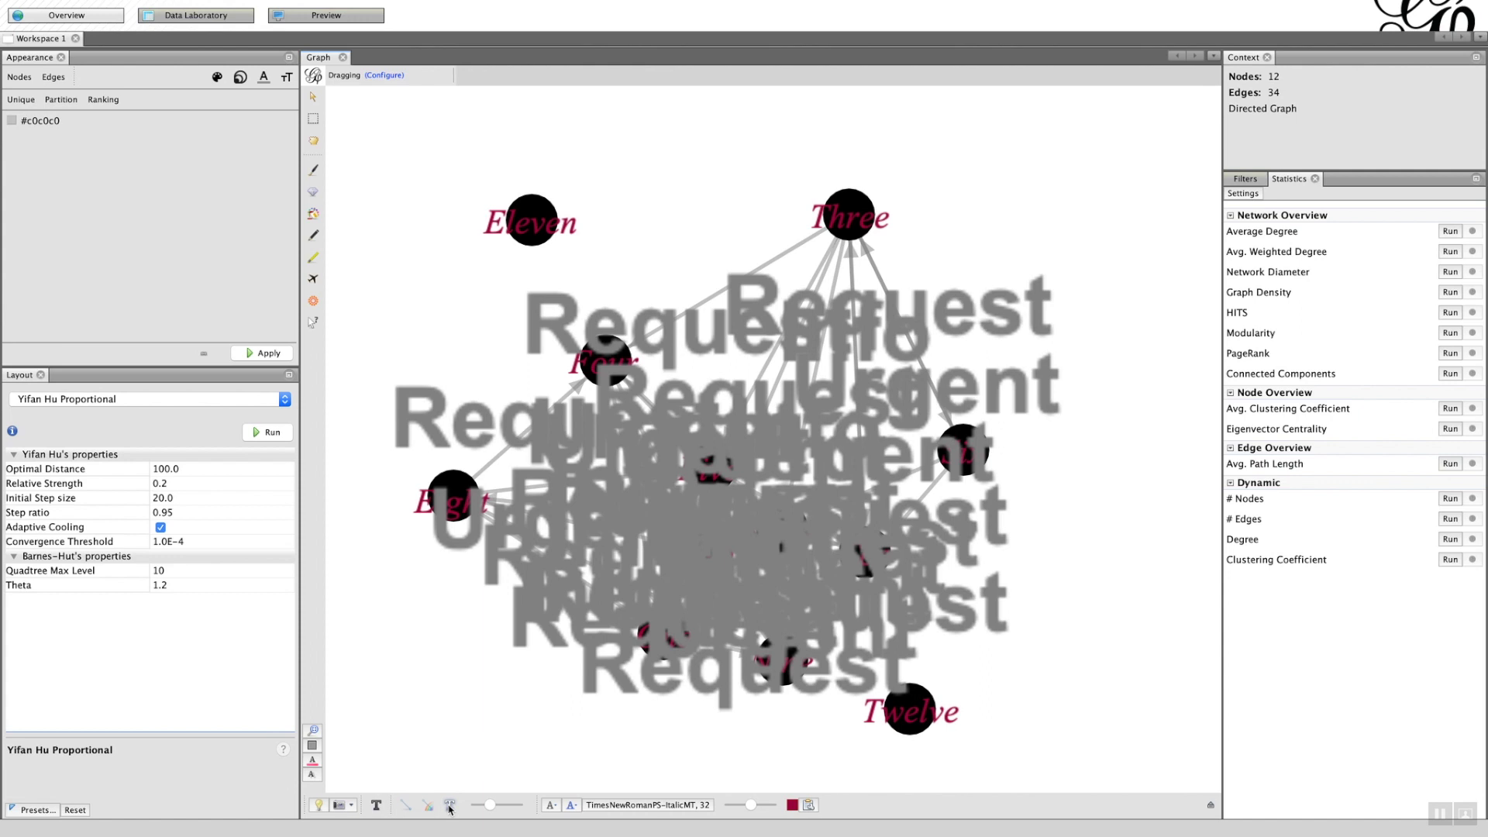
pyautogui.click(450, 807)
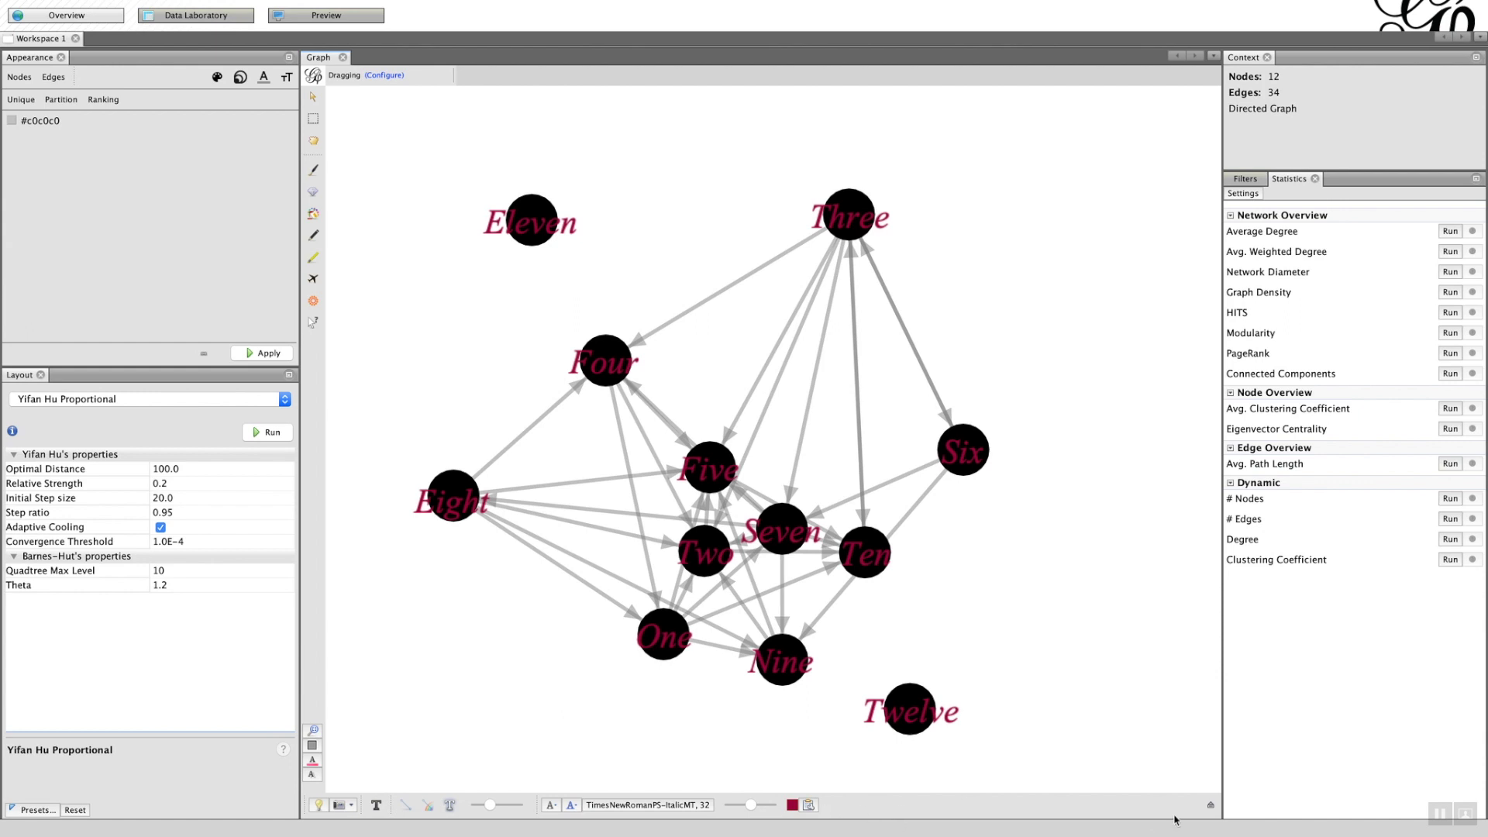
pyautogui.click(1211, 805)
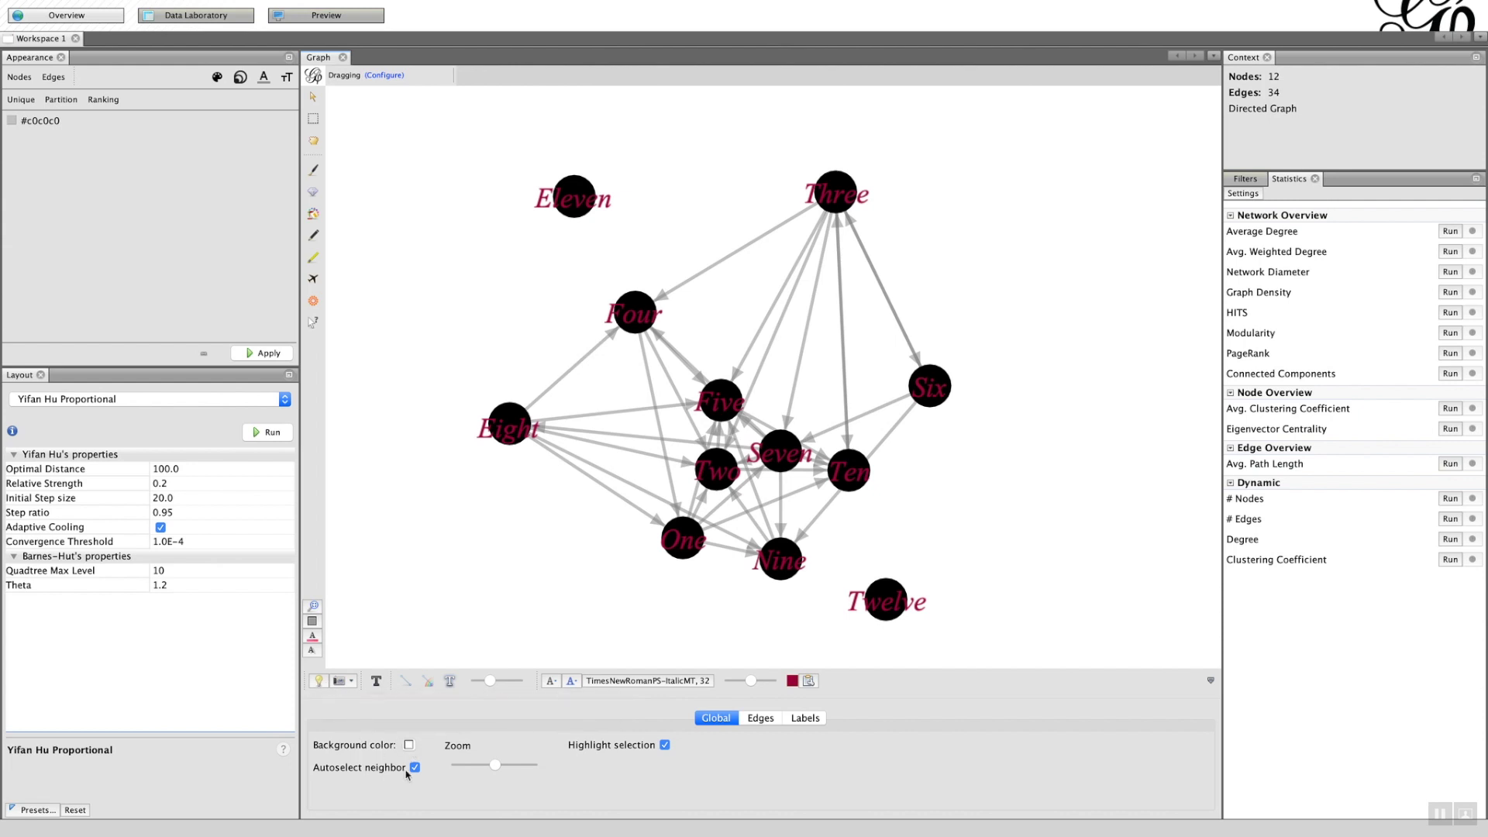
pyautogui.click(409, 746)
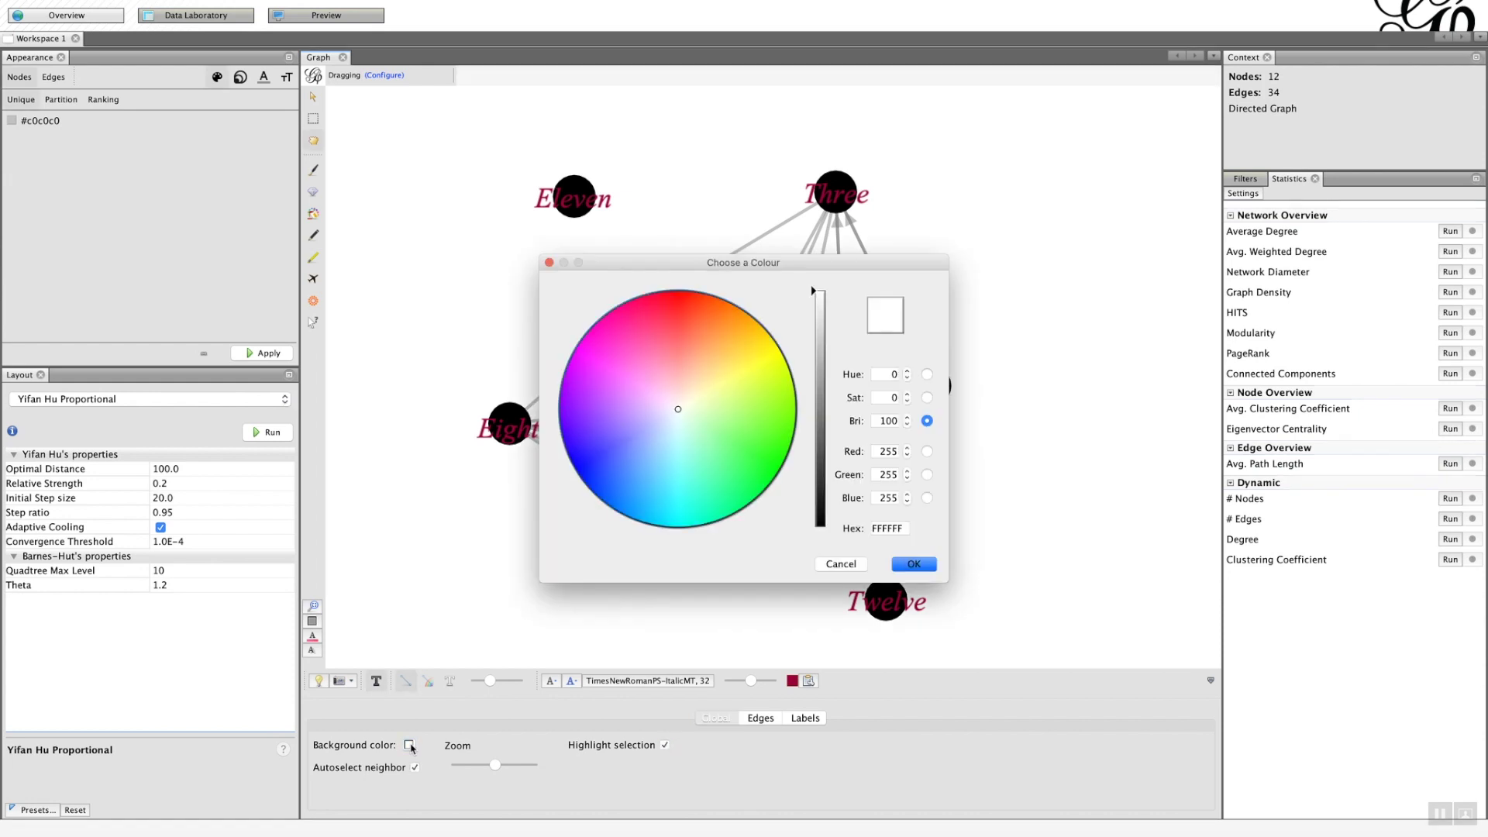
pyautogui.click(674, 335)
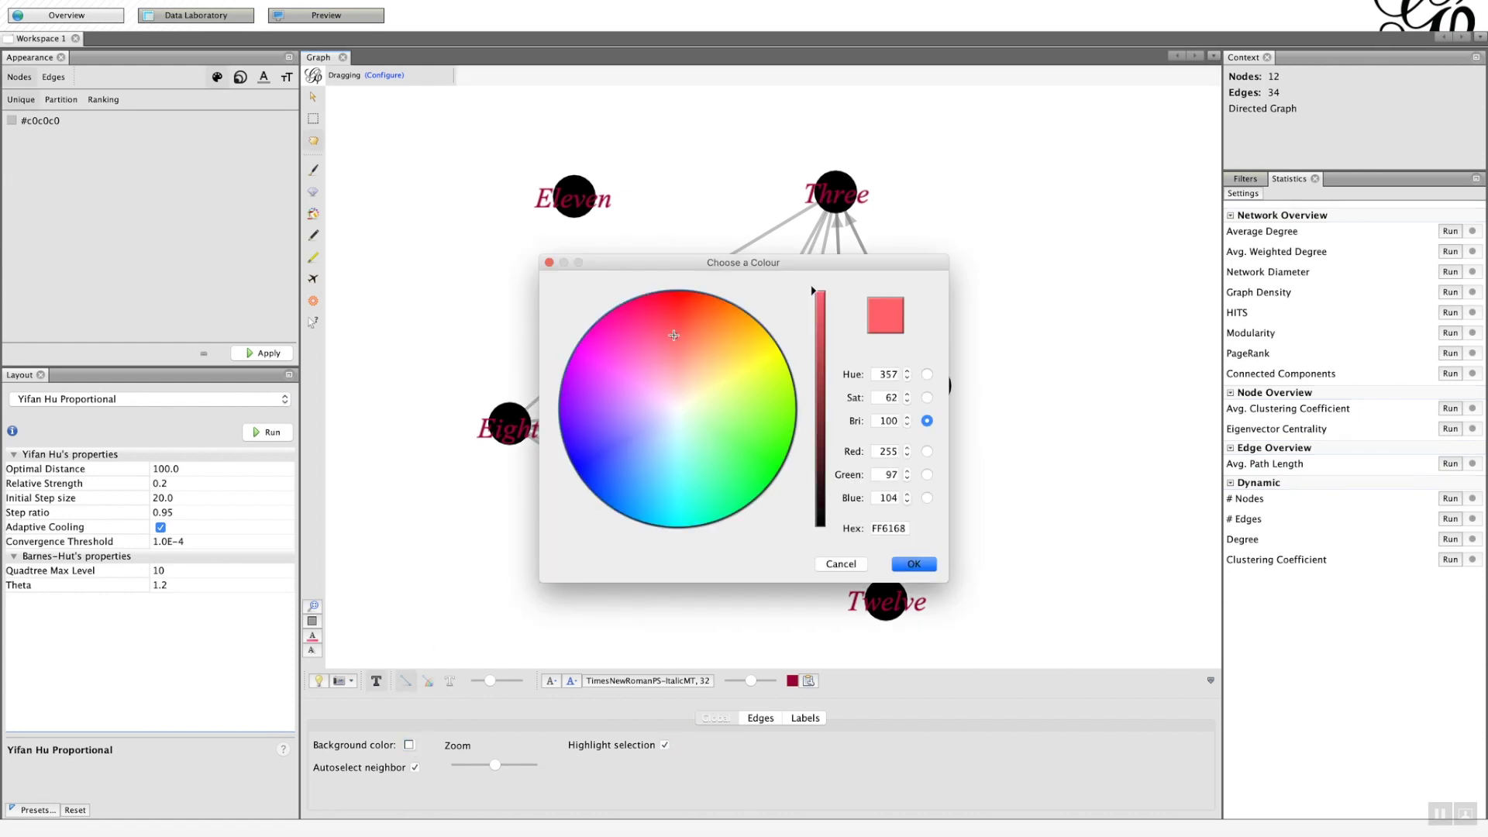
pyautogui.click(911, 567)
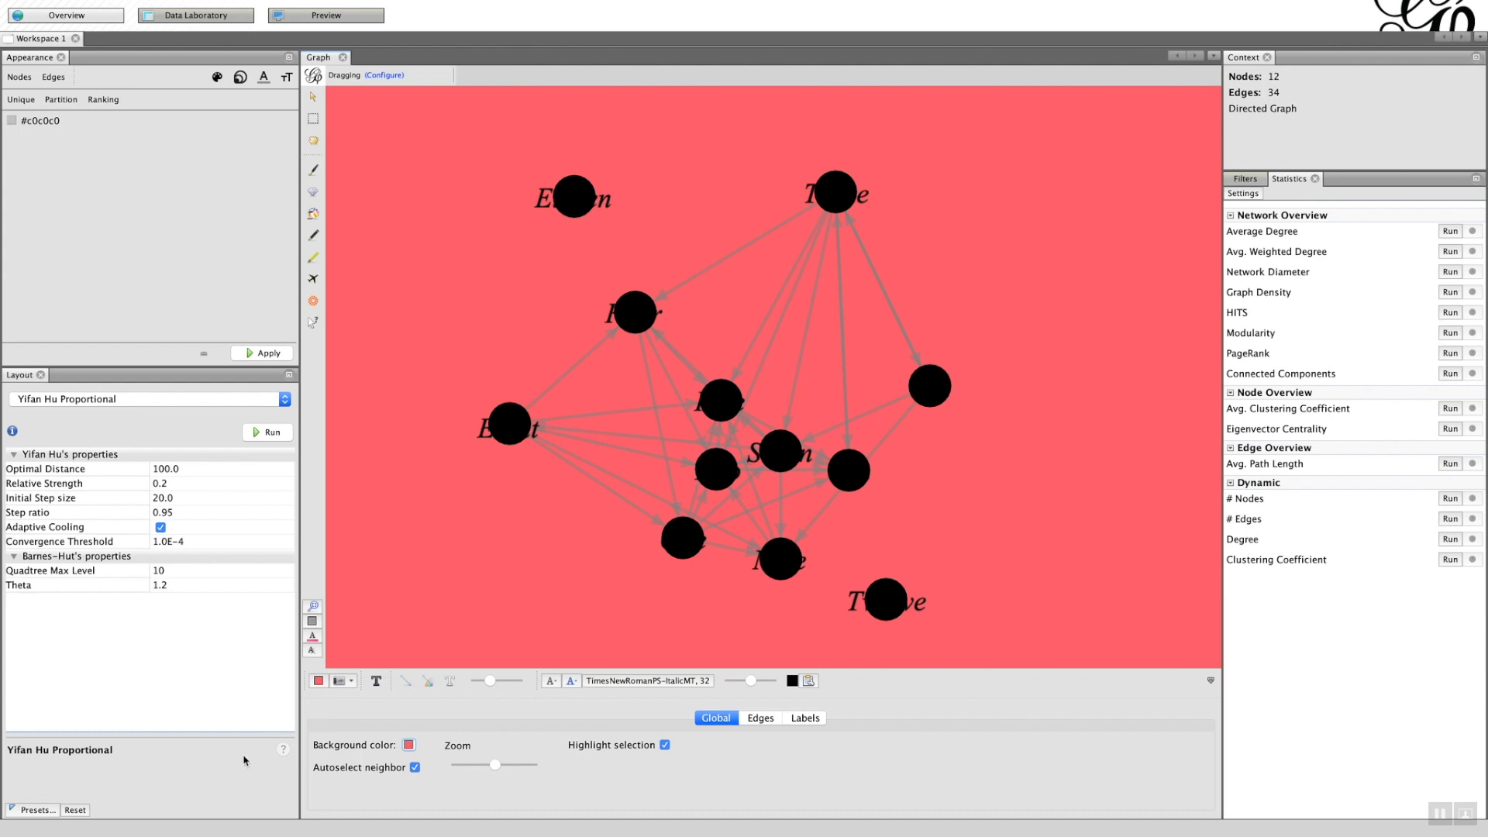
# Step: Change the graph background to near-white F7FFFB
pyautogui.click(409, 745)
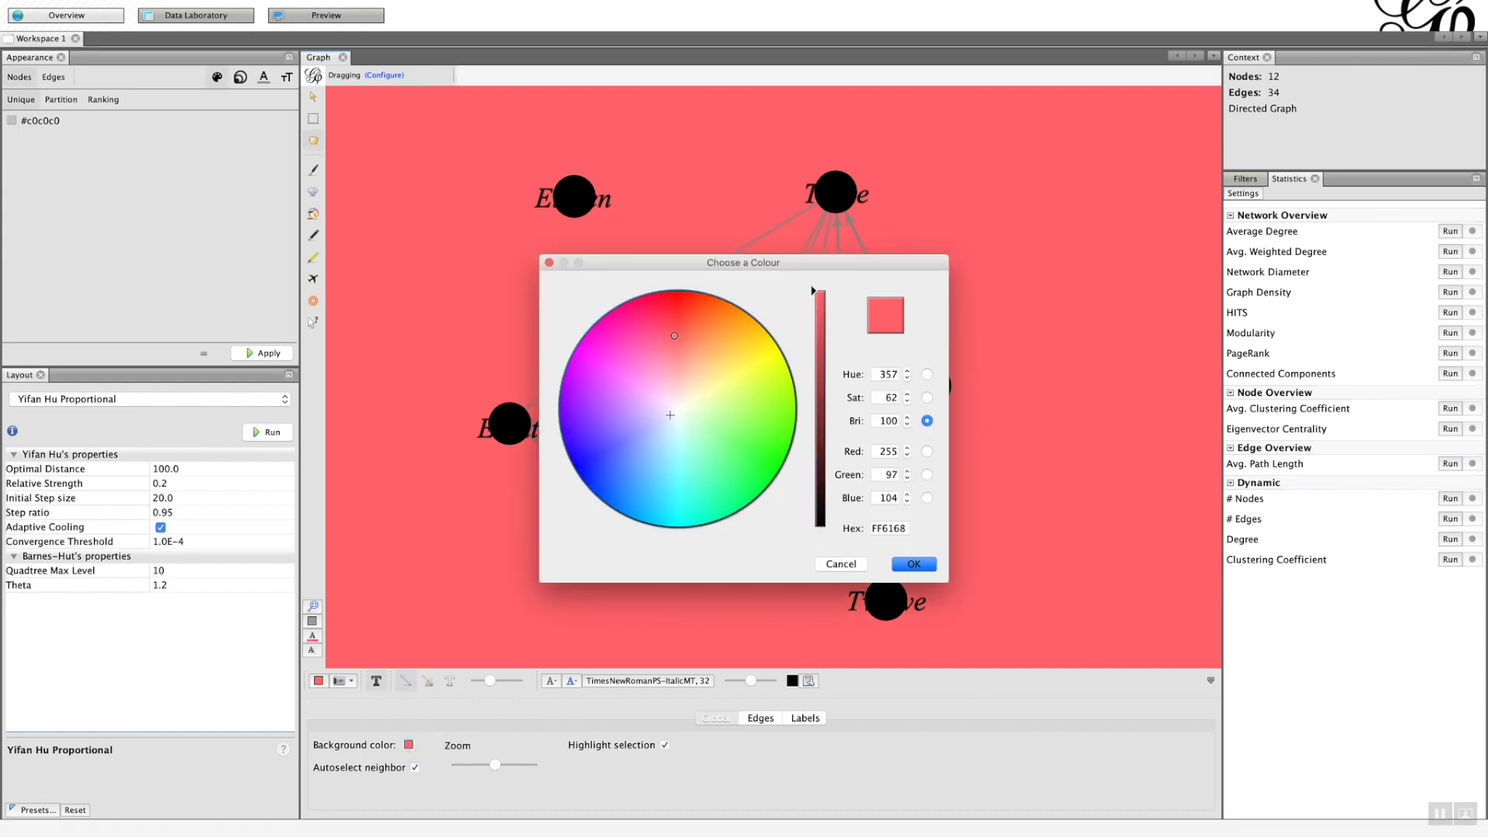
pyautogui.click(679, 412)
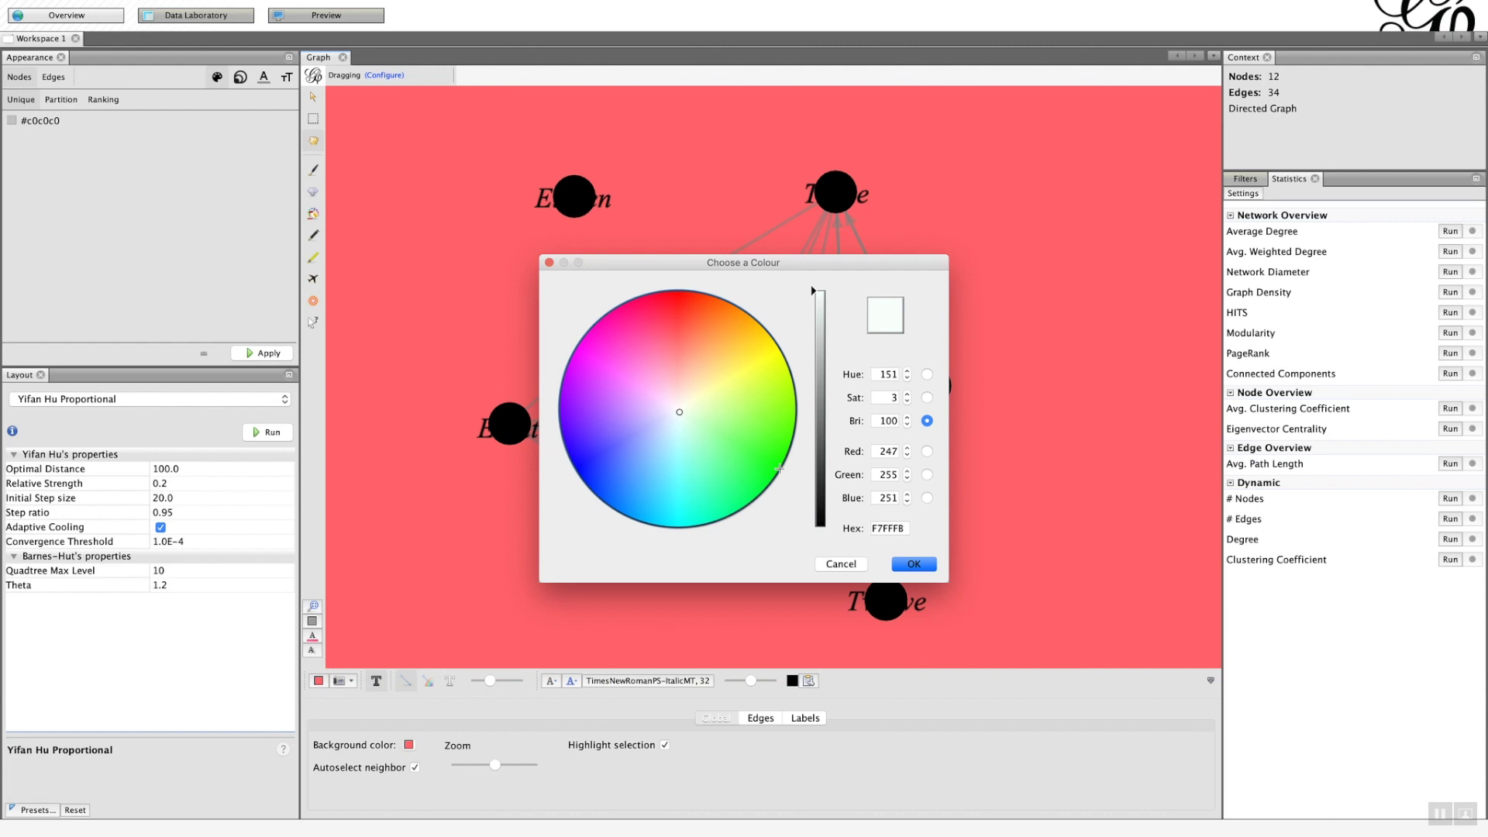
pyautogui.click(909, 570)
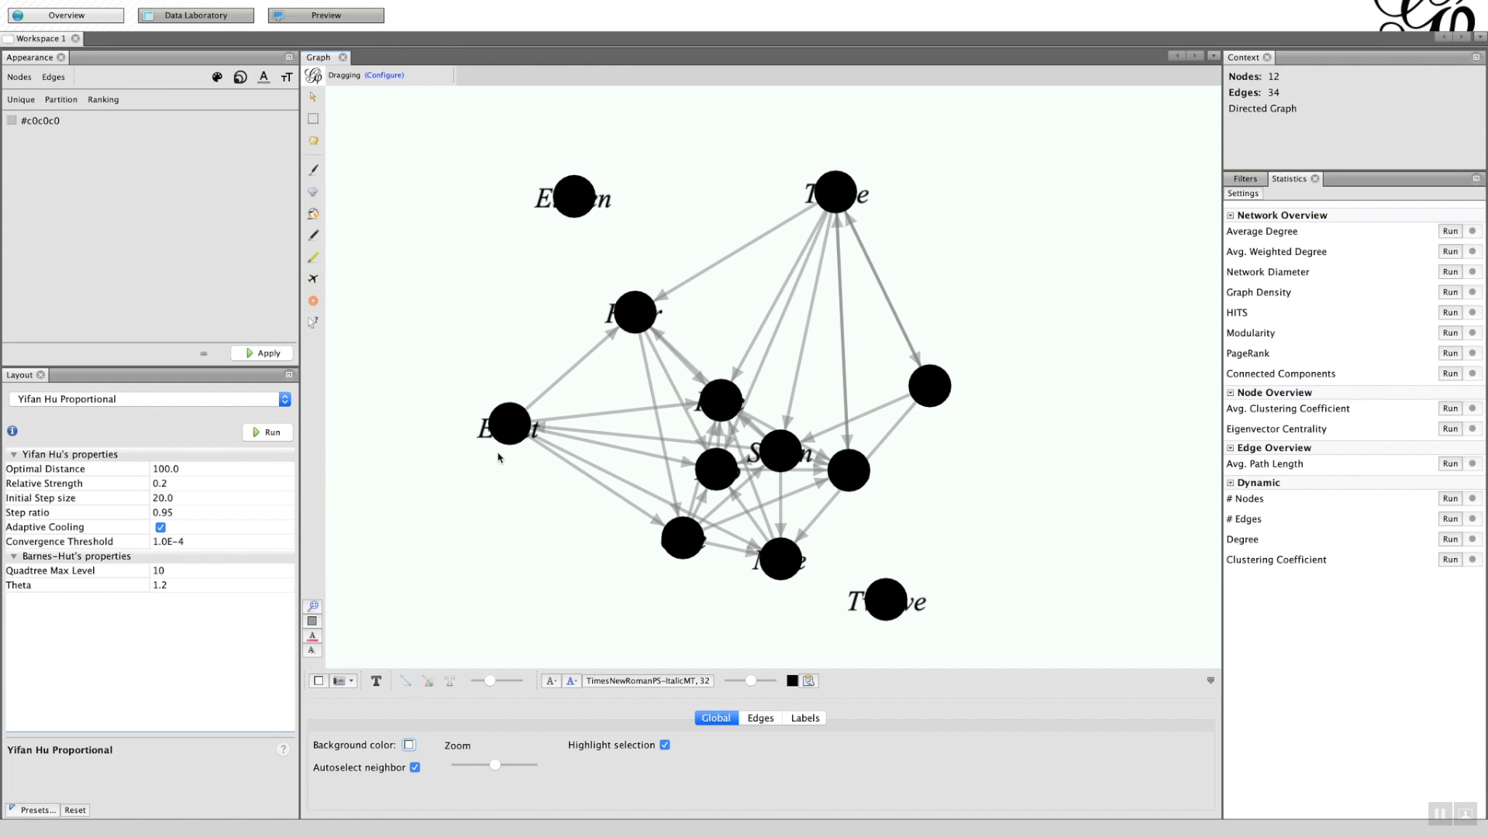
# Step: Toggle Autoselect neighbor, adjust the Zoom slider, and uncheck Highlight selection
pyautogui.moveTo(504, 439)
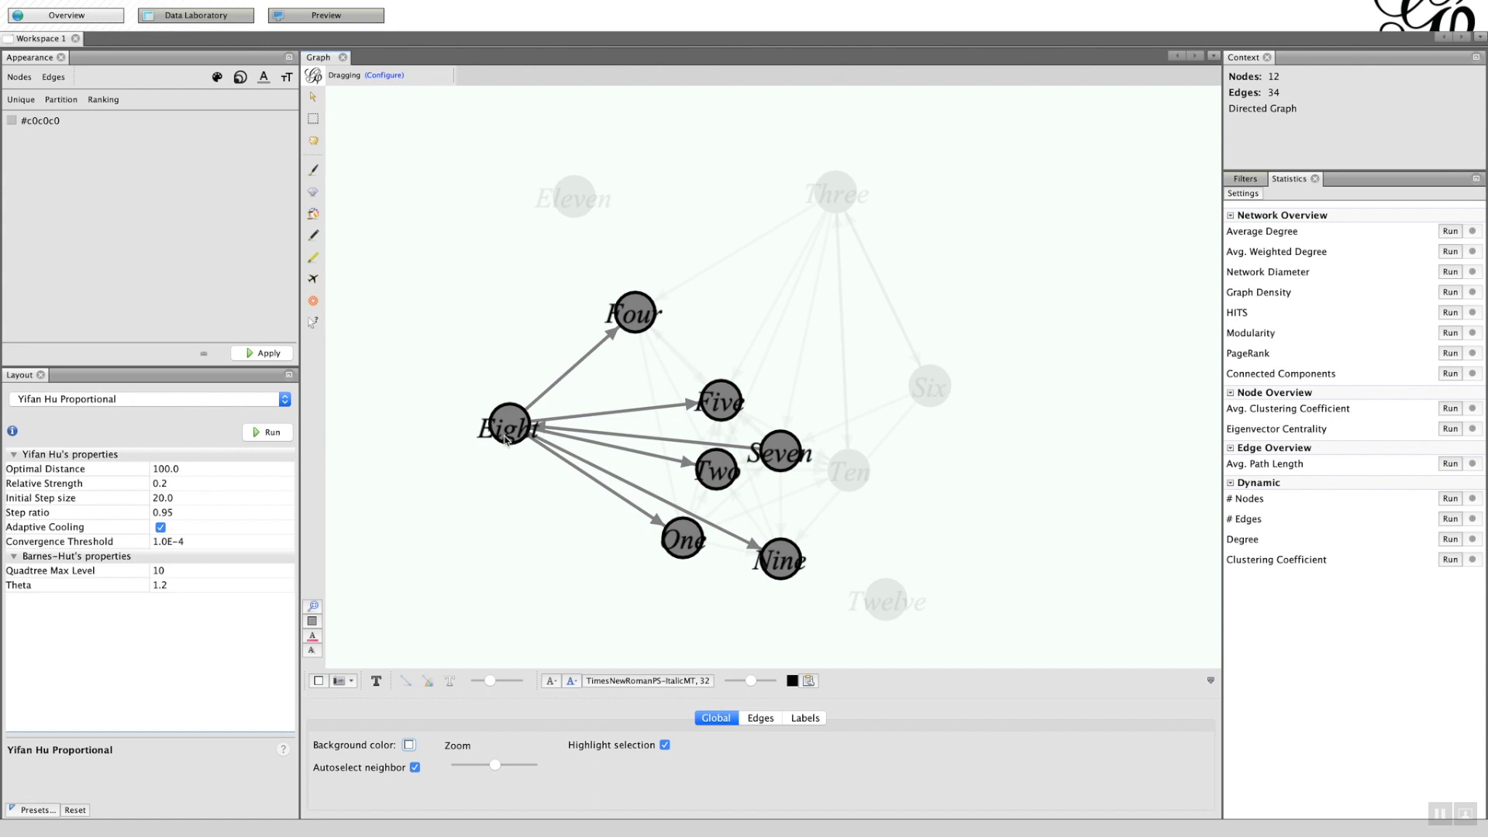
pyautogui.click(417, 769)
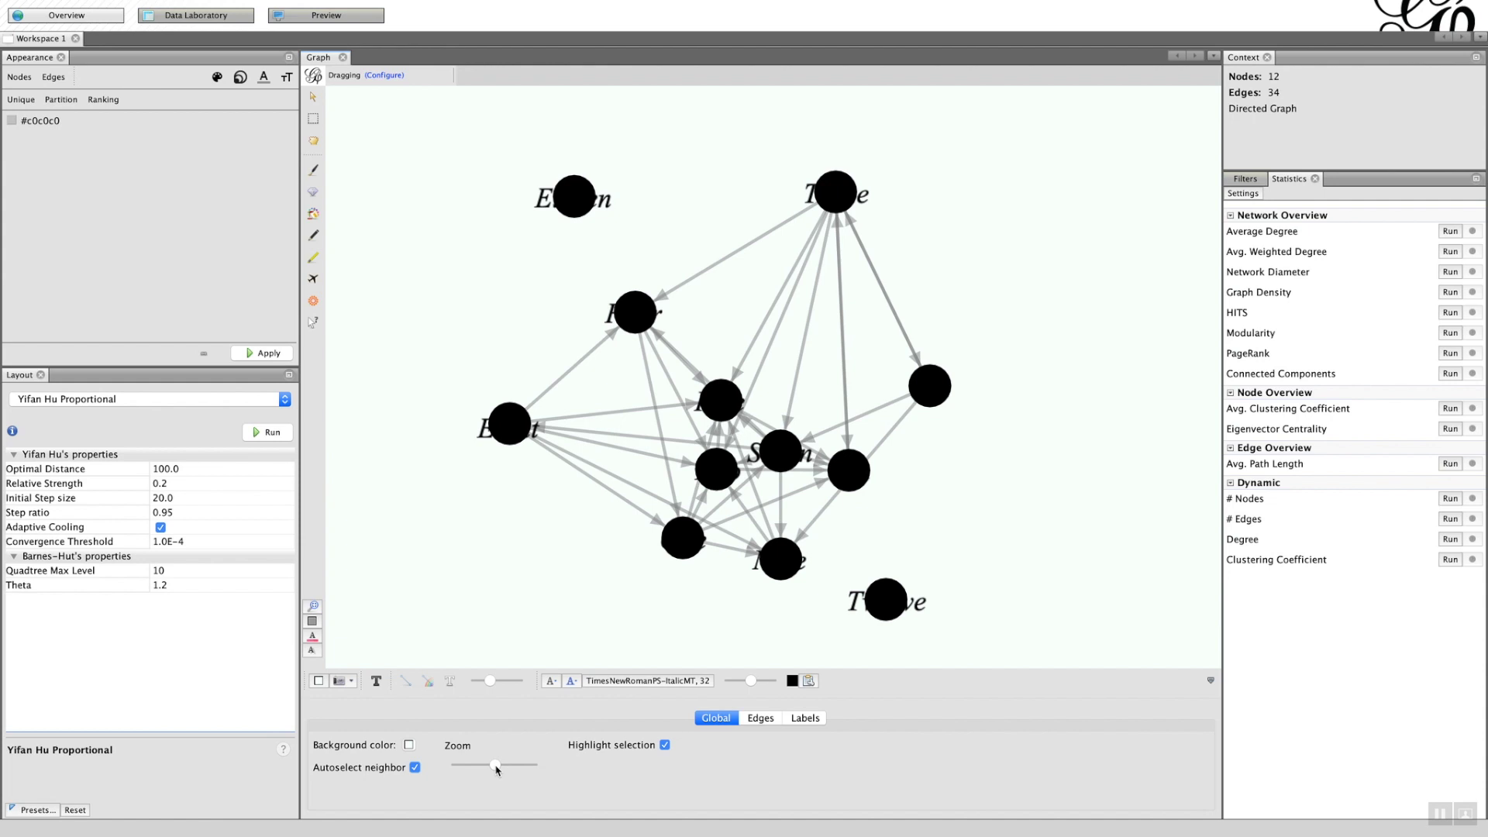
pyautogui.moveTo(497, 769); pyautogui.dragTo(462, 767)
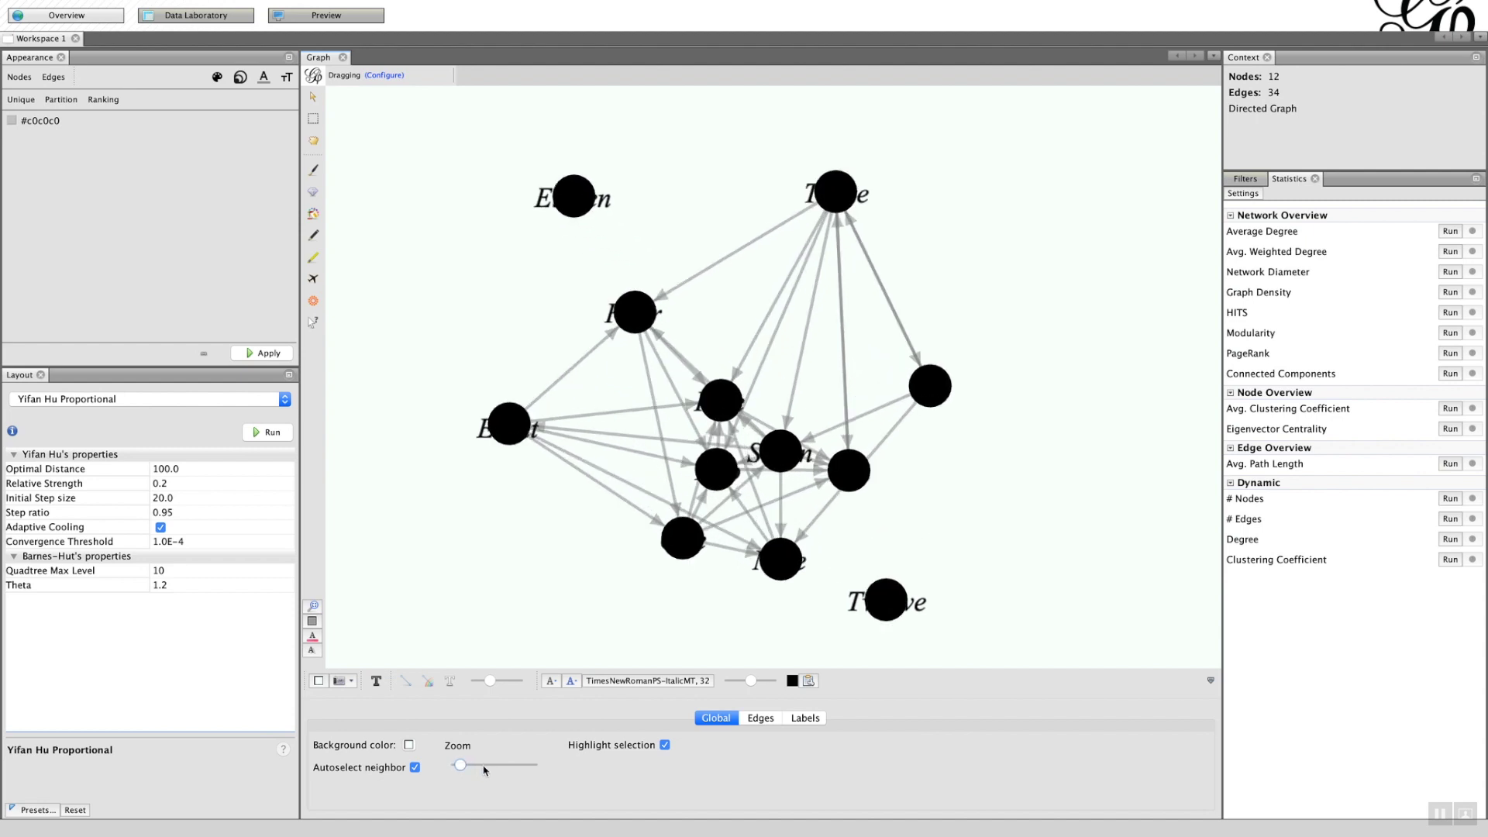
pyautogui.click(616, 745)
# Step: In the edge settings, toggle edge Show and Use node color off and back on
pyautogui.click(762, 720)
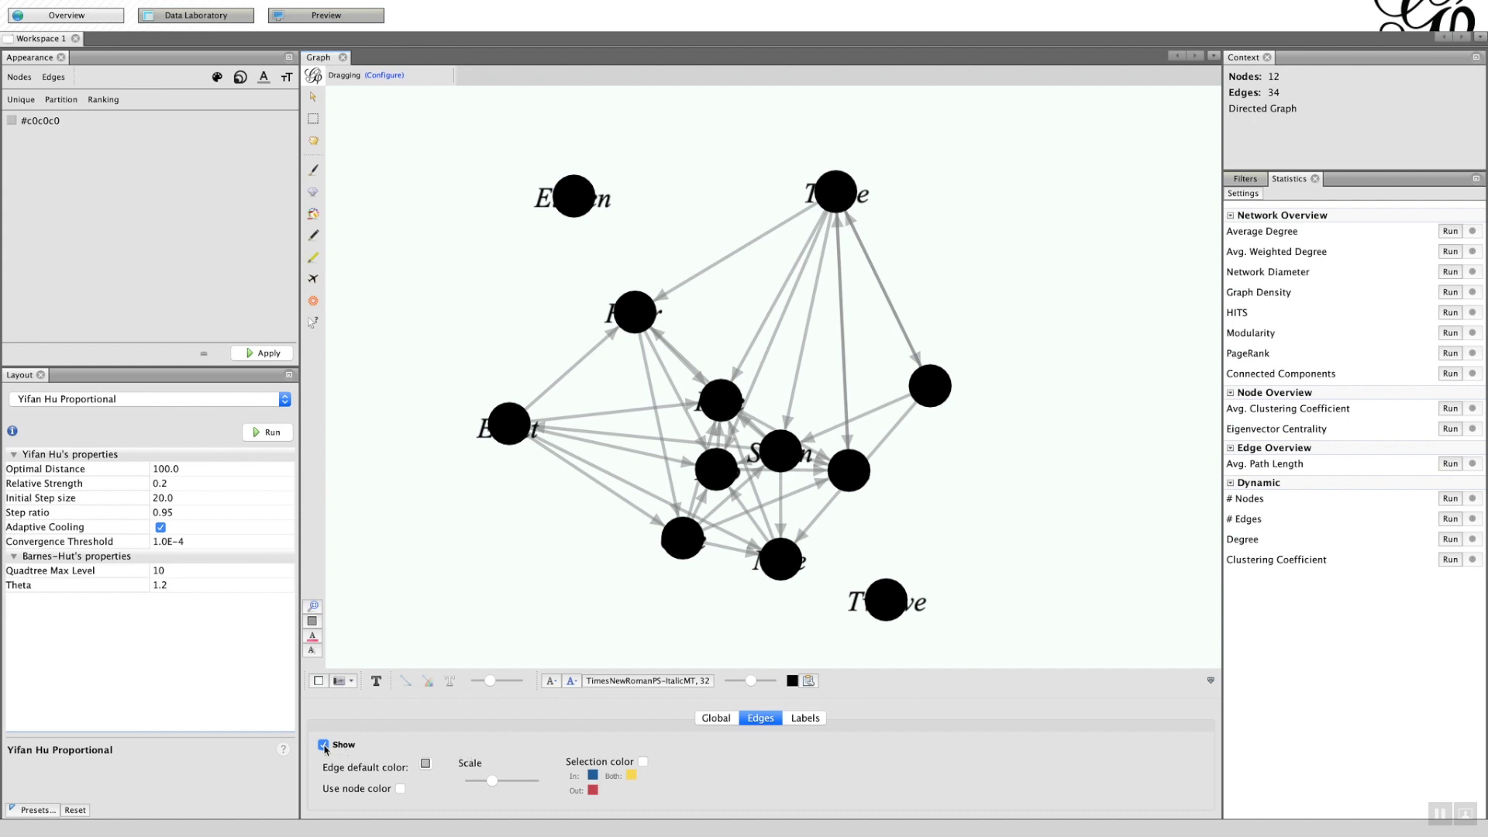
pyautogui.click(405, 682)
pyautogui.click(405, 682)
pyautogui.click(323, 745)
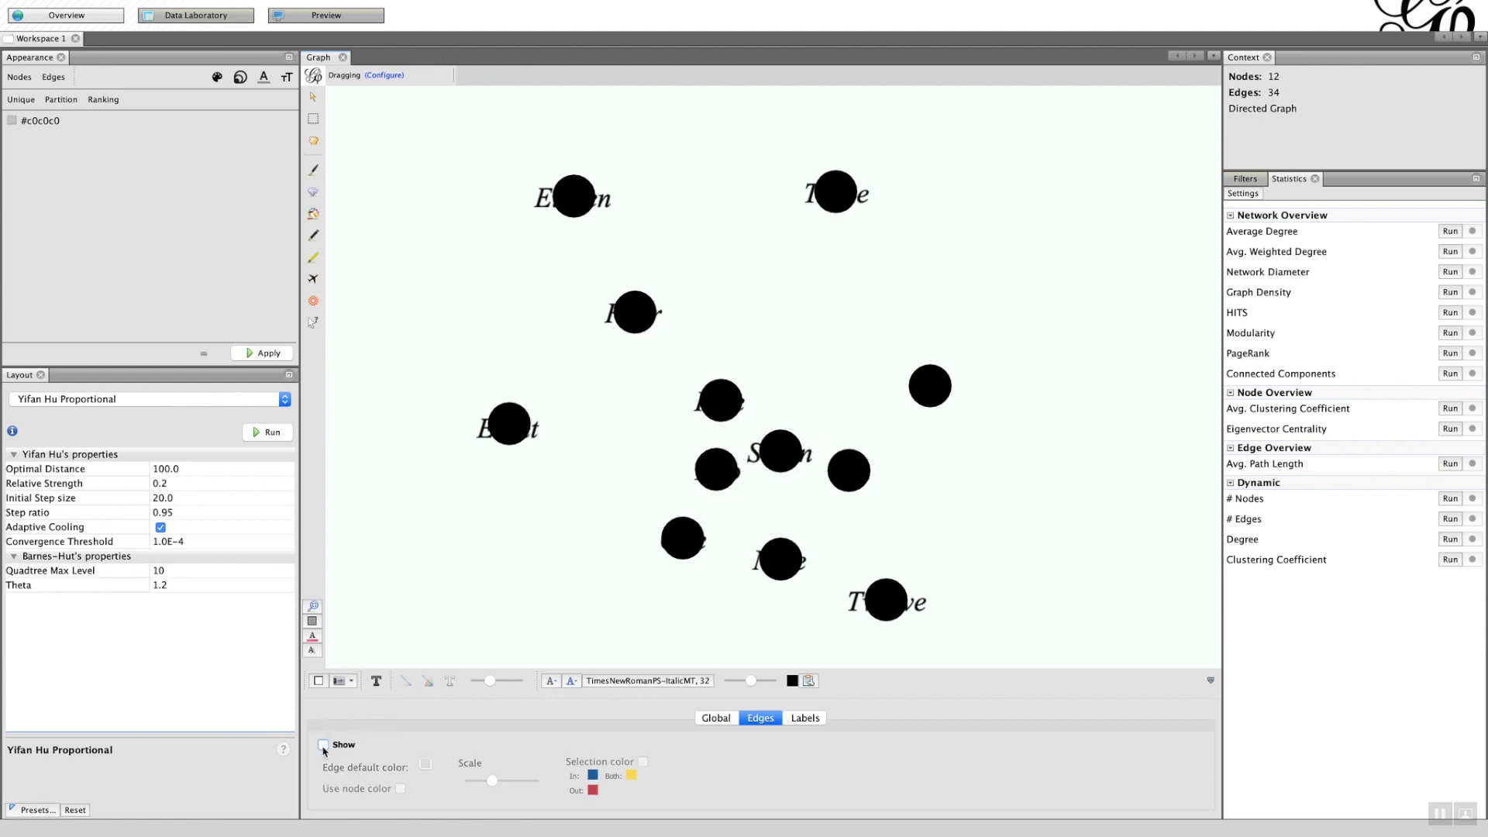
pyautogui.click(324, 745)
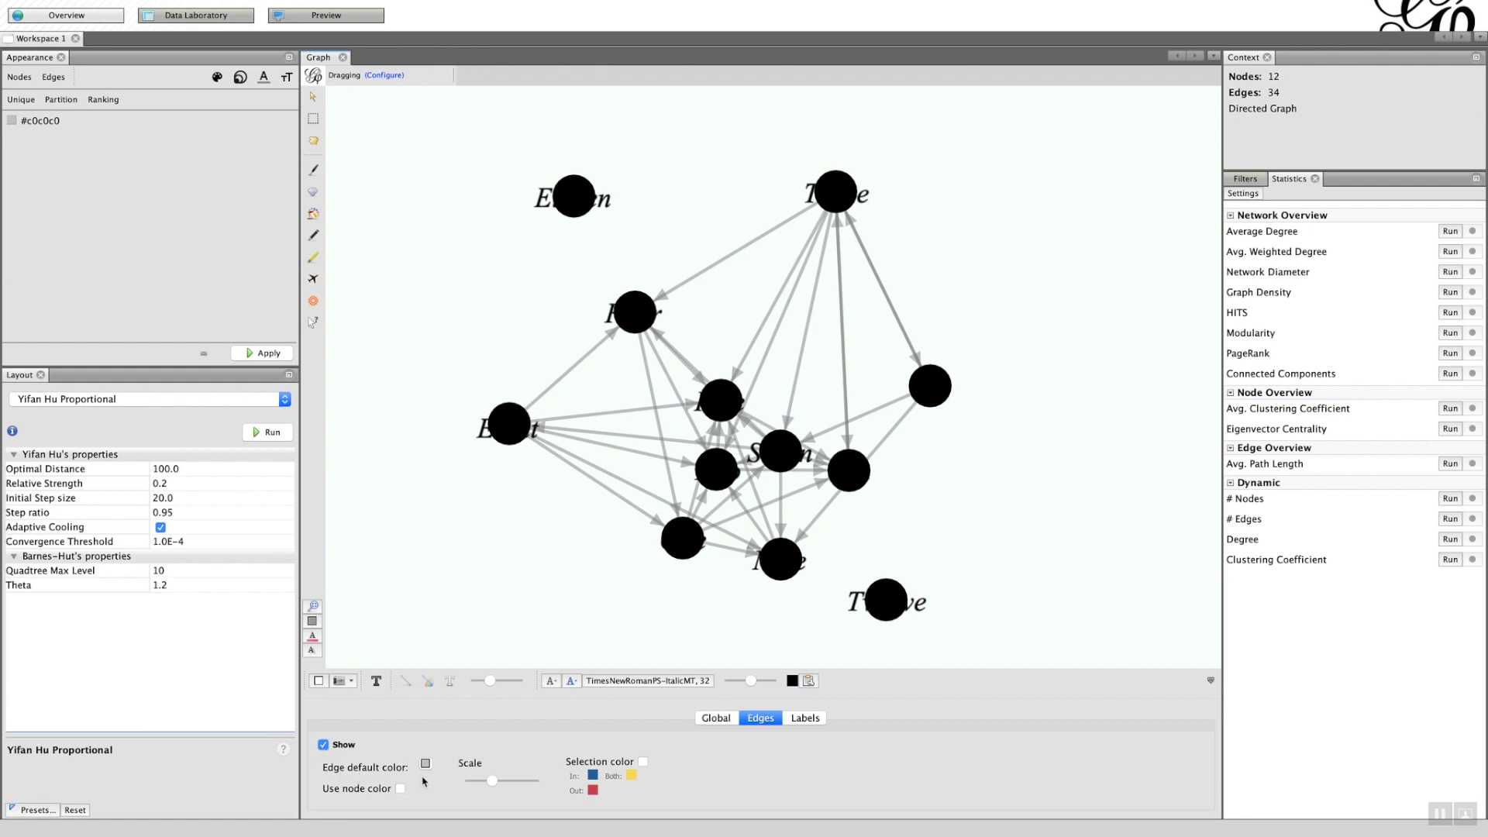
pyautogui.click(427, 681)
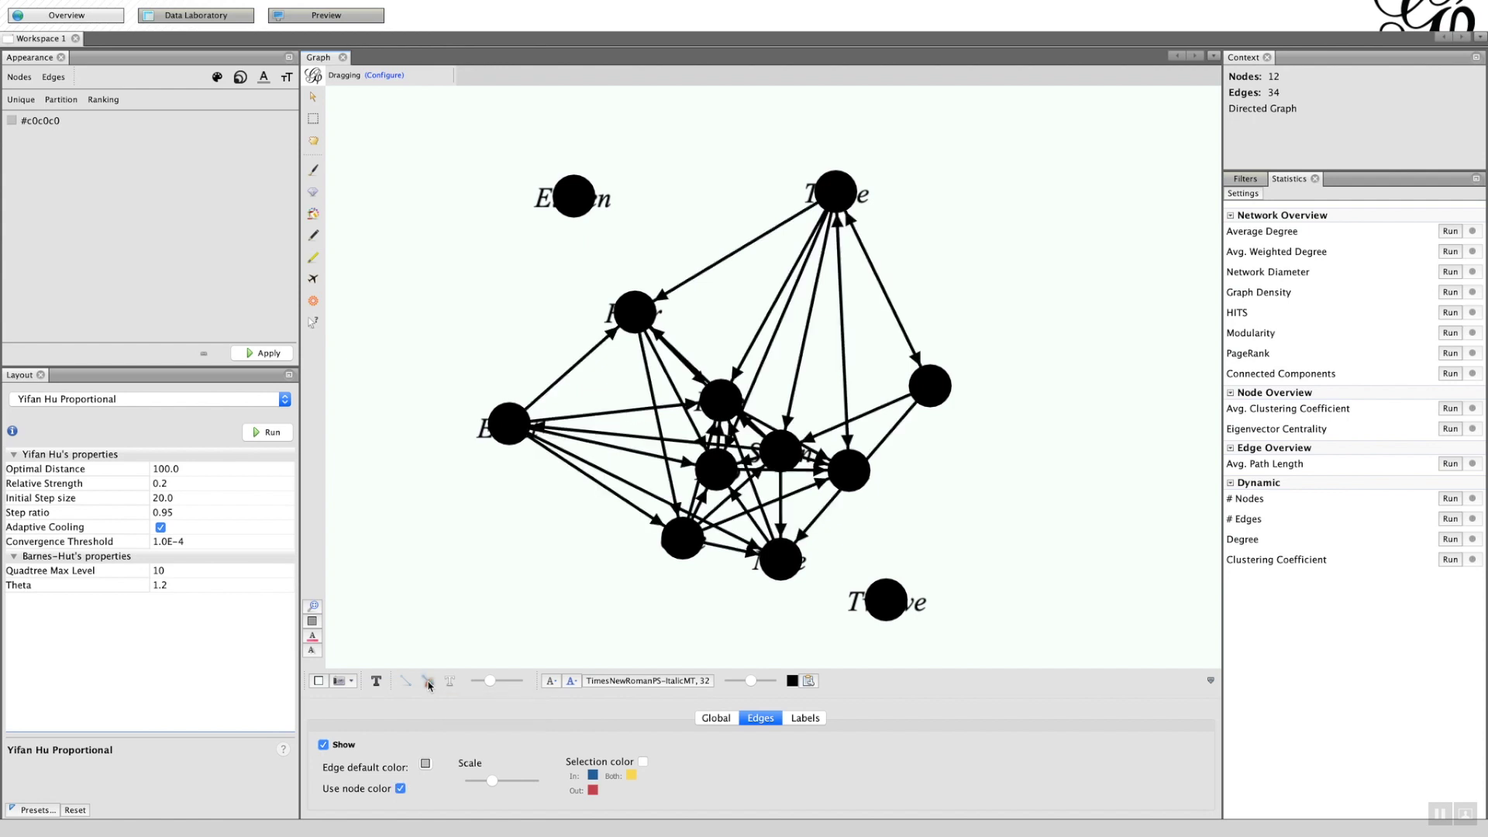
pyautogui.click(427, 681)
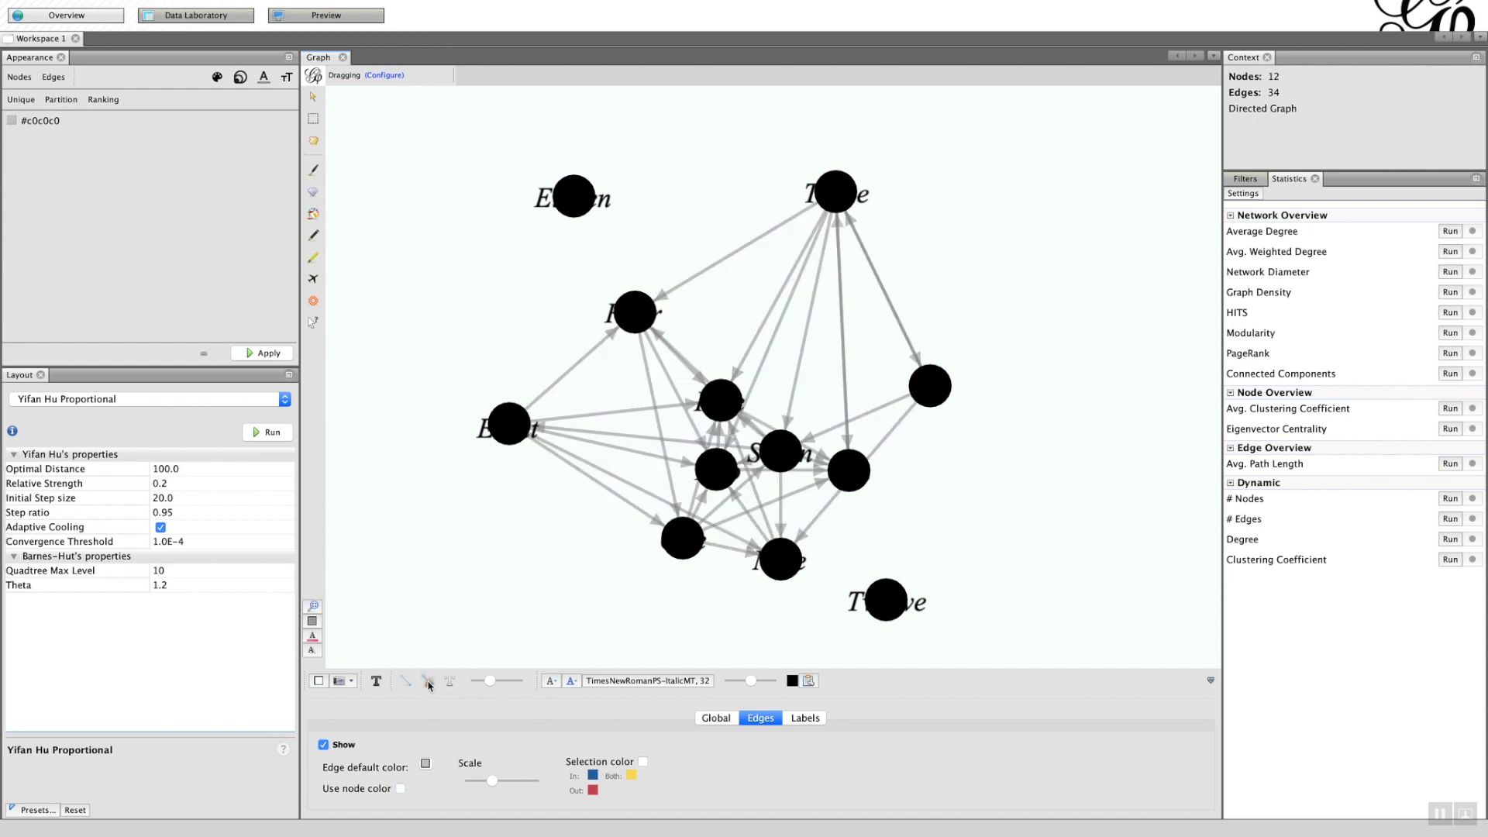
# Step: Set the default edge colour to dark red 800B1B, then back to grey 7D807D
pyautogui.click(426, 765)
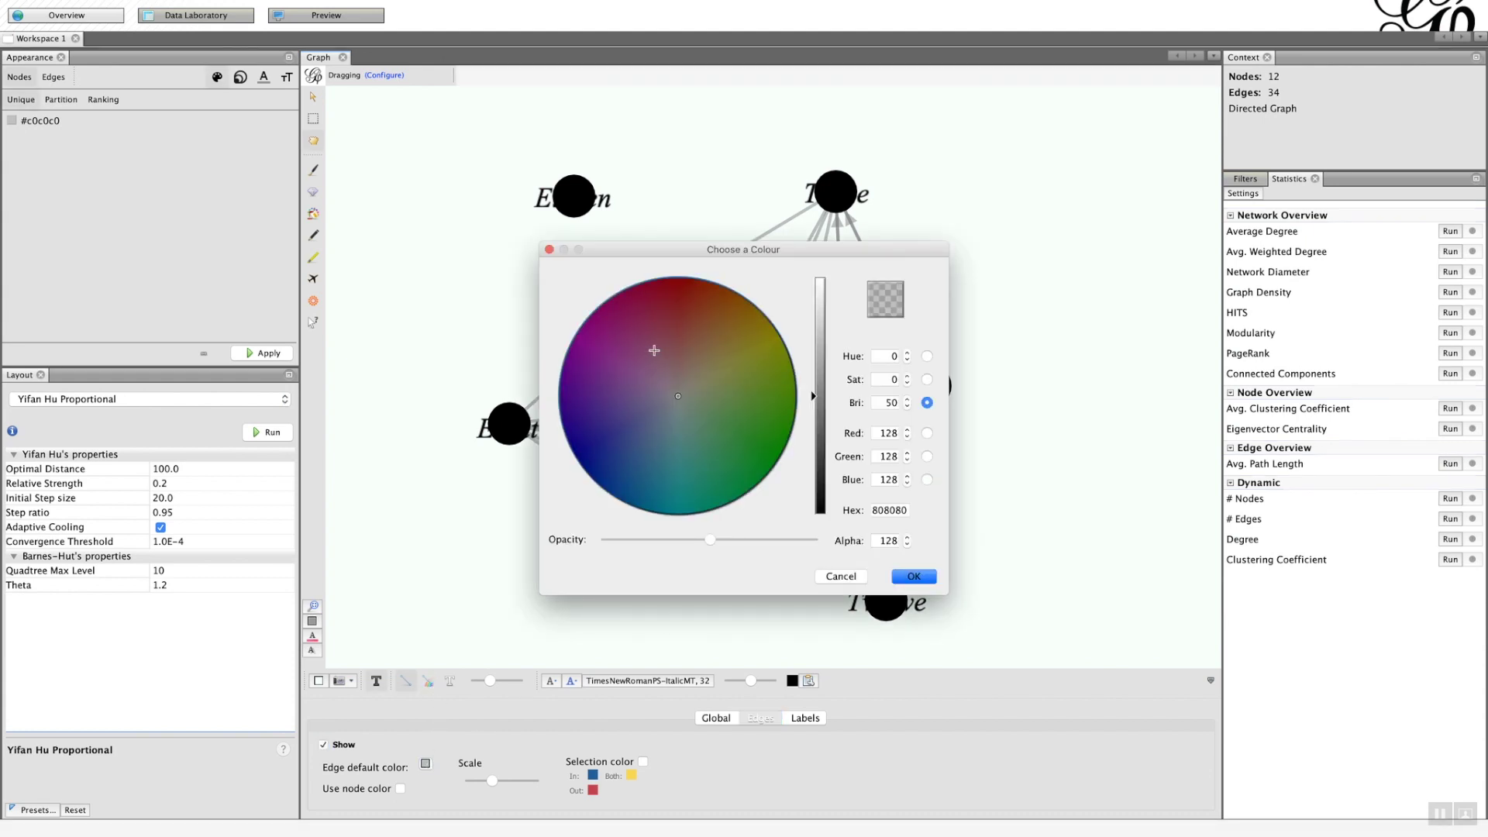
pyautogui.click(662, 289)
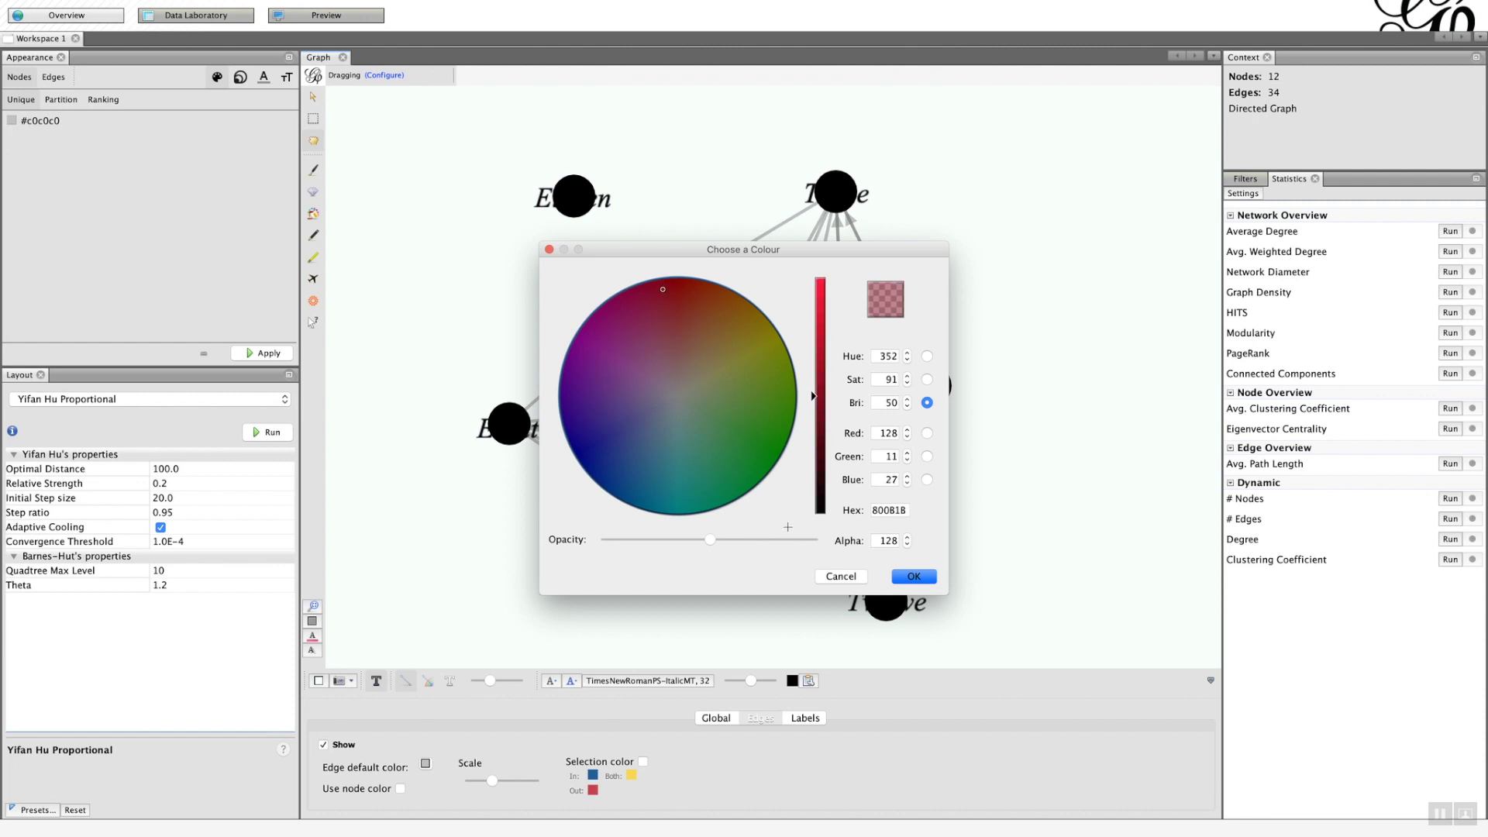
pyautogui.click(916, 577)
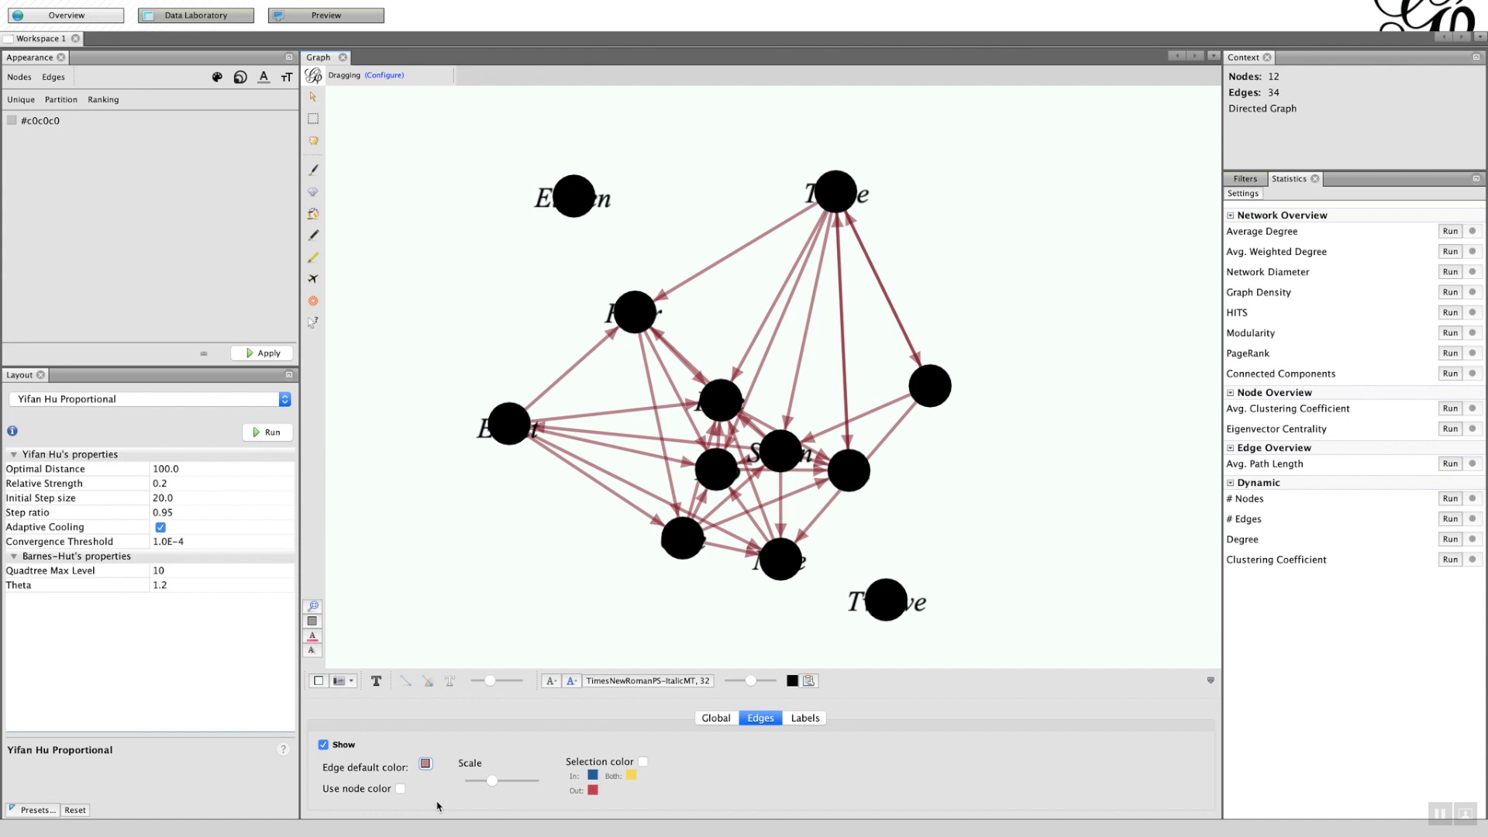
pyautogui.click(426, 766)
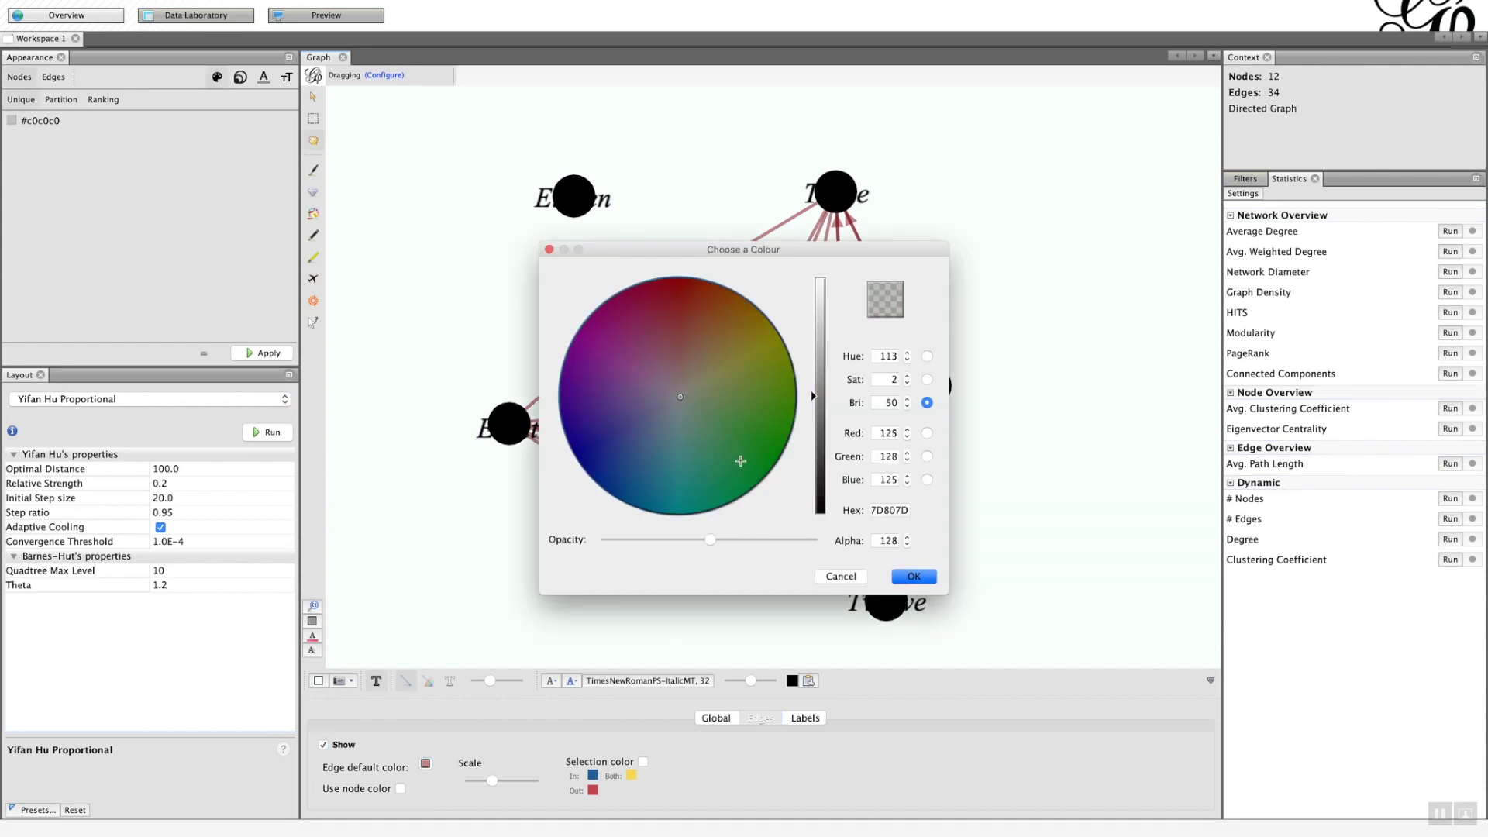
pyautogui.click(906, 580)
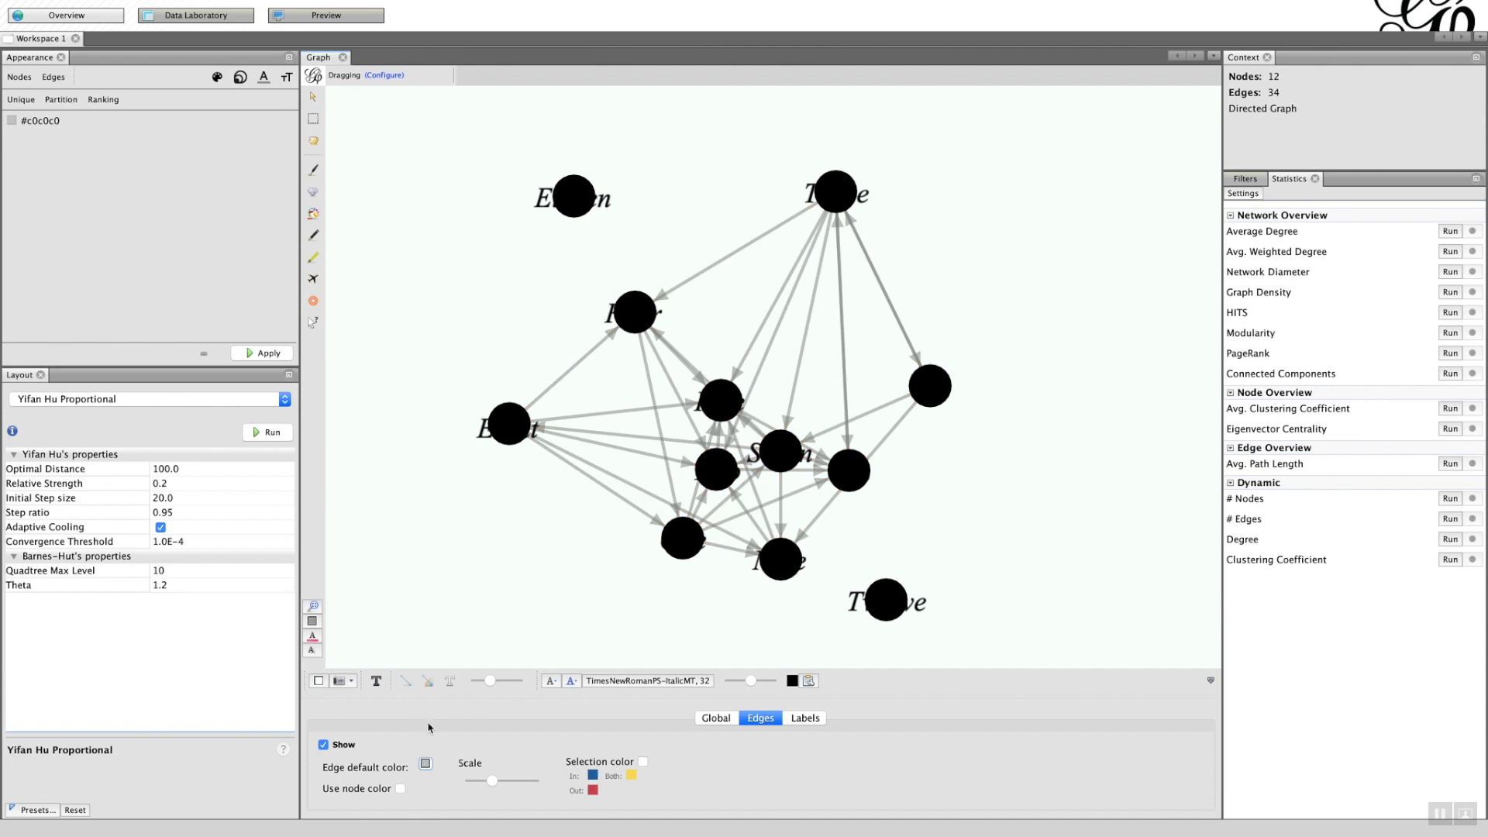
# Step: Toggle Use node color on and off, adjust the edge Scale slider, and enable Selection color
pyautogui.click(400, 789)
pyautogui.click(400, 789)
pyautogui.moveTo(492, 781); pyautogui.dragTo(490, 785)
pyautogui.click(642, 763)
# Step: In the label settings, toggle node labels off and on and enlarge their size
pyautogui.moveTo(516, 431)
pyautogui.click(809, 721)
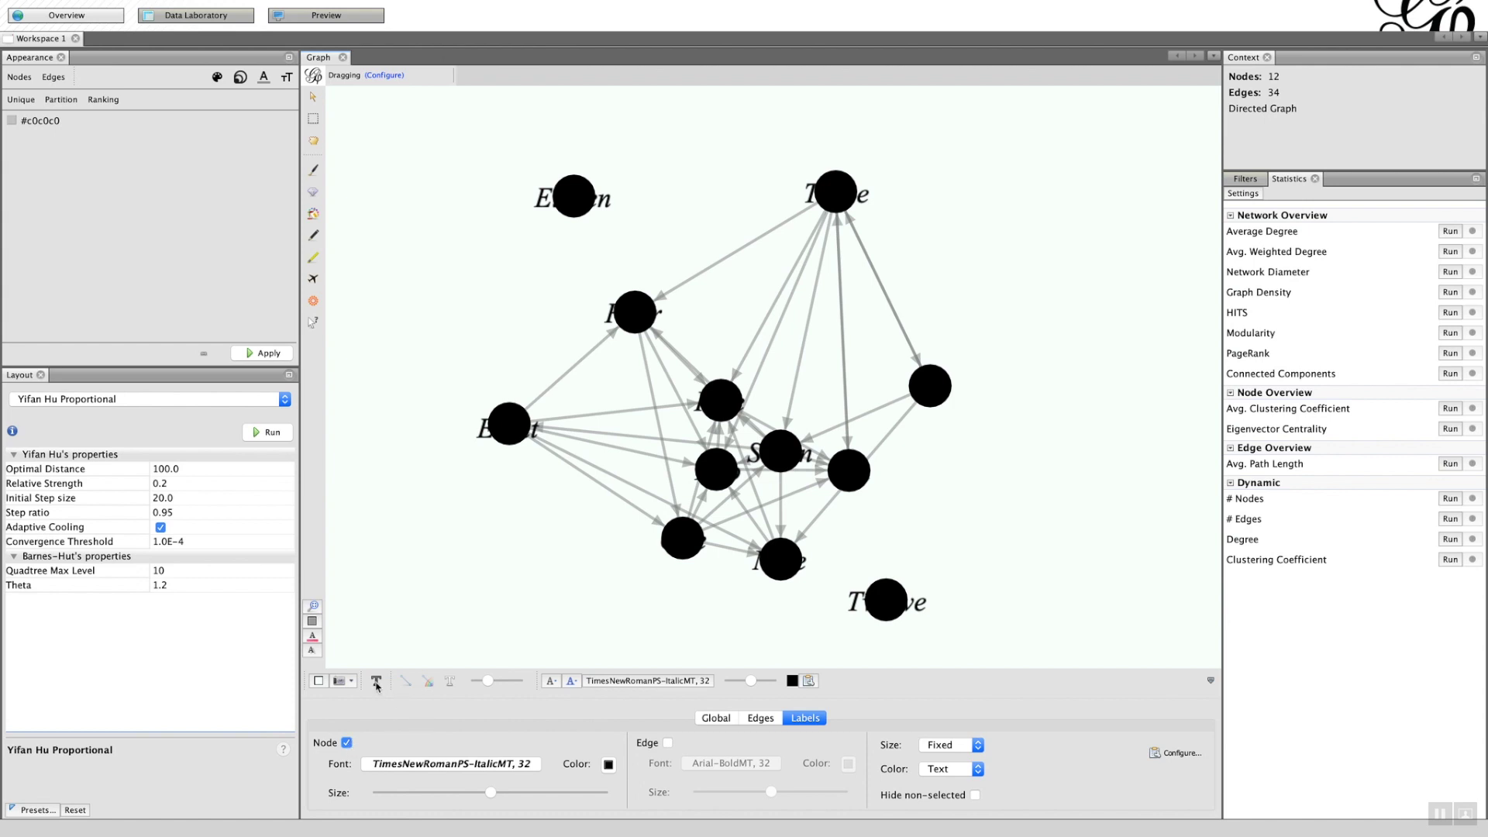
pyautogui.click(347, 742)
pyautogui.click(346, 742)
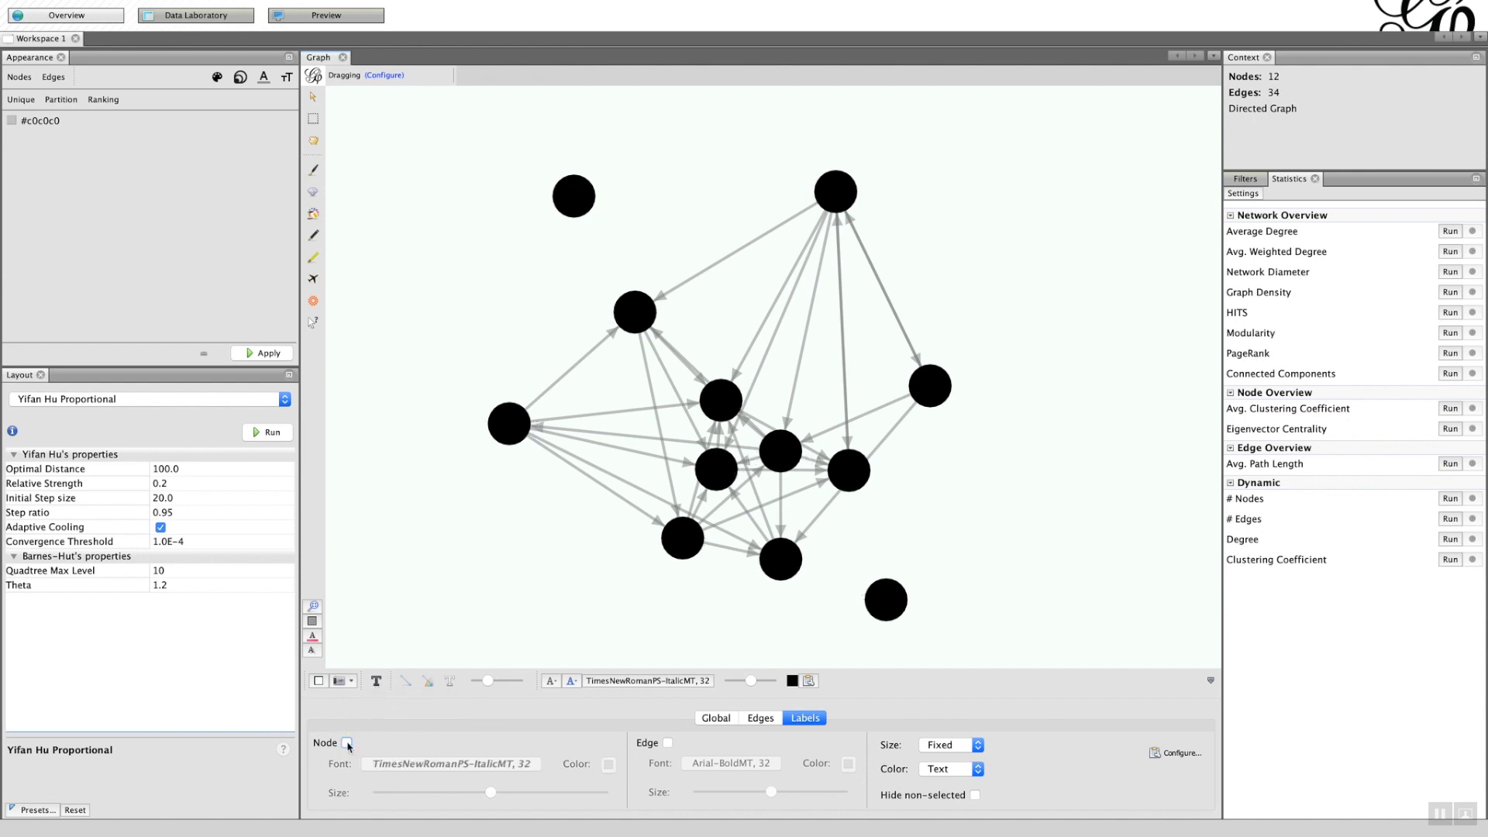
pyautogui.click(347, 743)
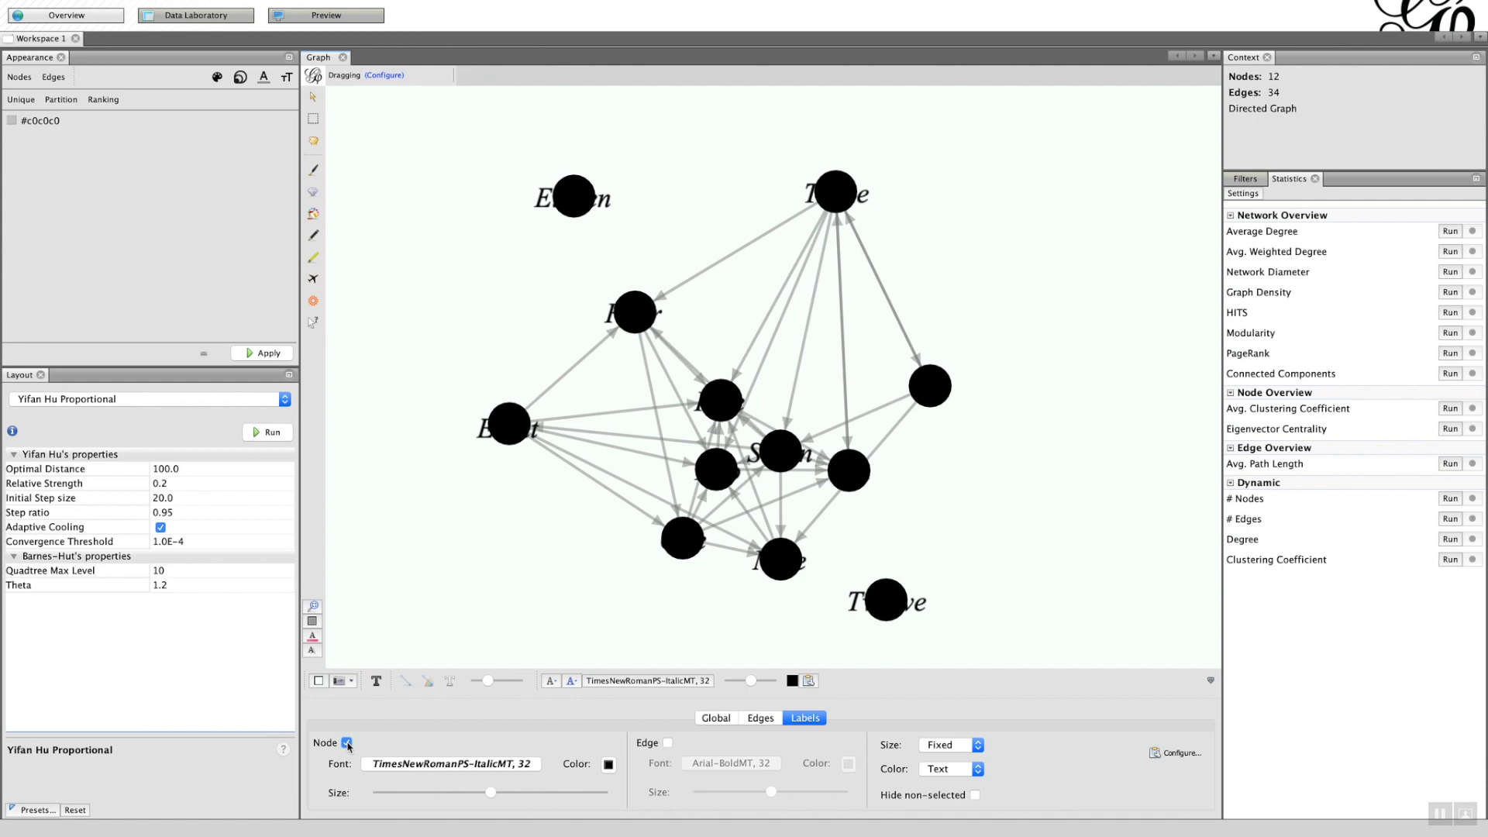
pyautogui.moveTo(491, 792)
pyautogui.mouseDown()
pyautogui.moveTo(519, 797)
pyautogui.moveTo(496, 795)
pyautogui.mouseUp()
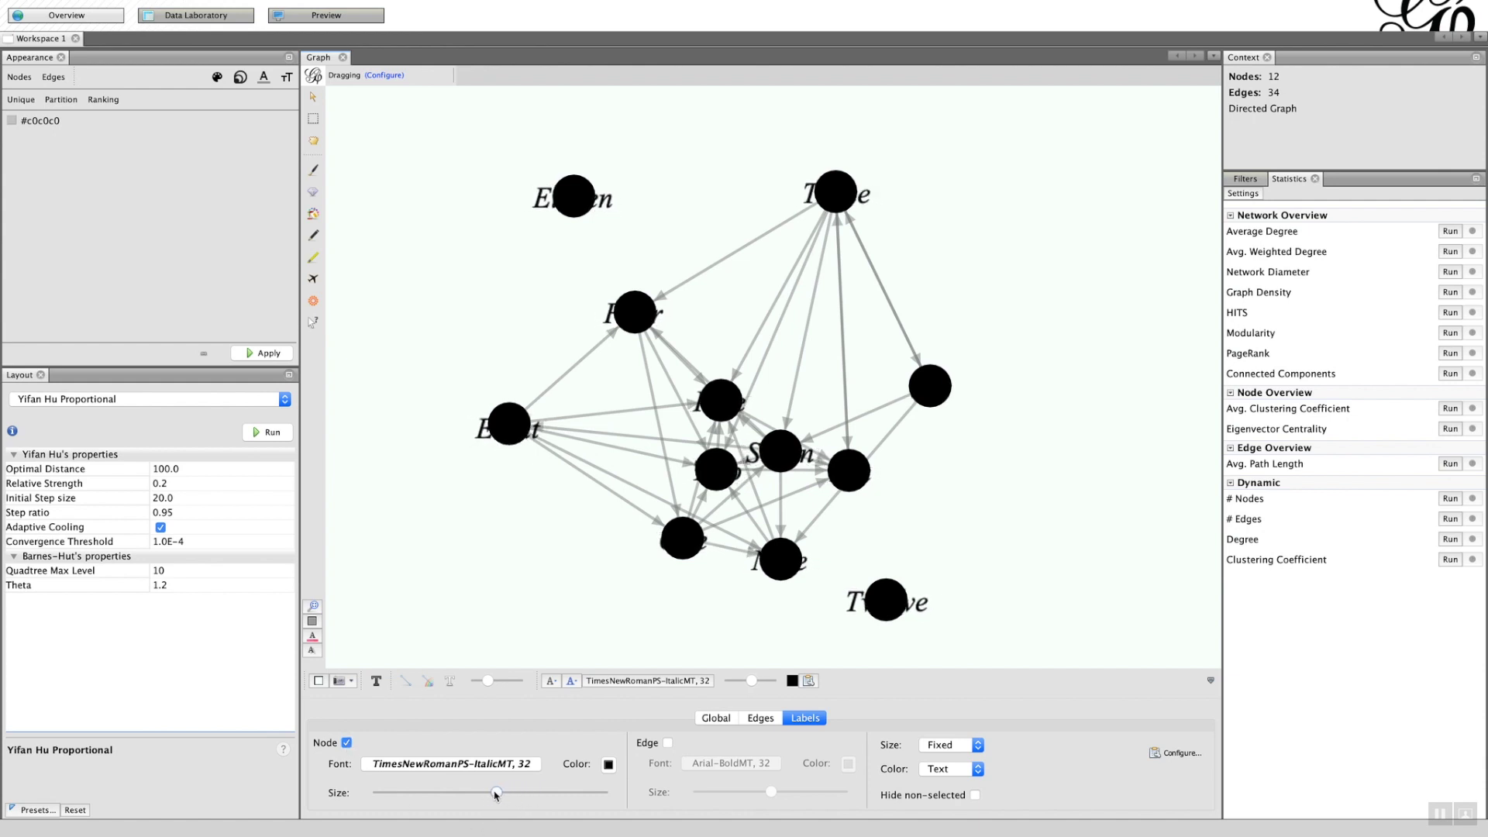
# Step: Colour the node labels bright yellow F7F734 at full brightness
pyautogui.click(608, 766)
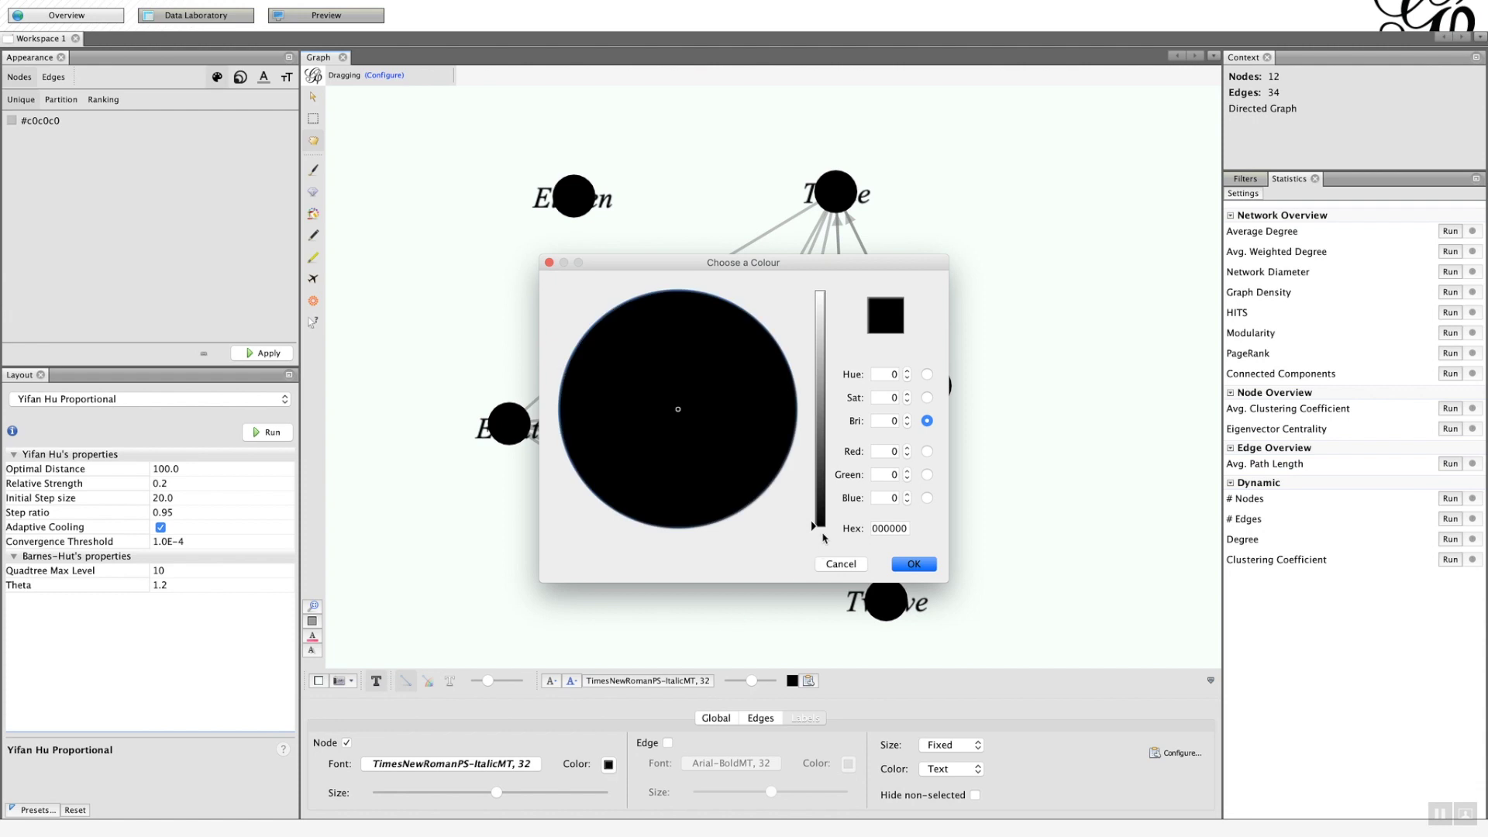
pyautogui.moveTo(819, 527); pyautogui.dragTo(823, 382)
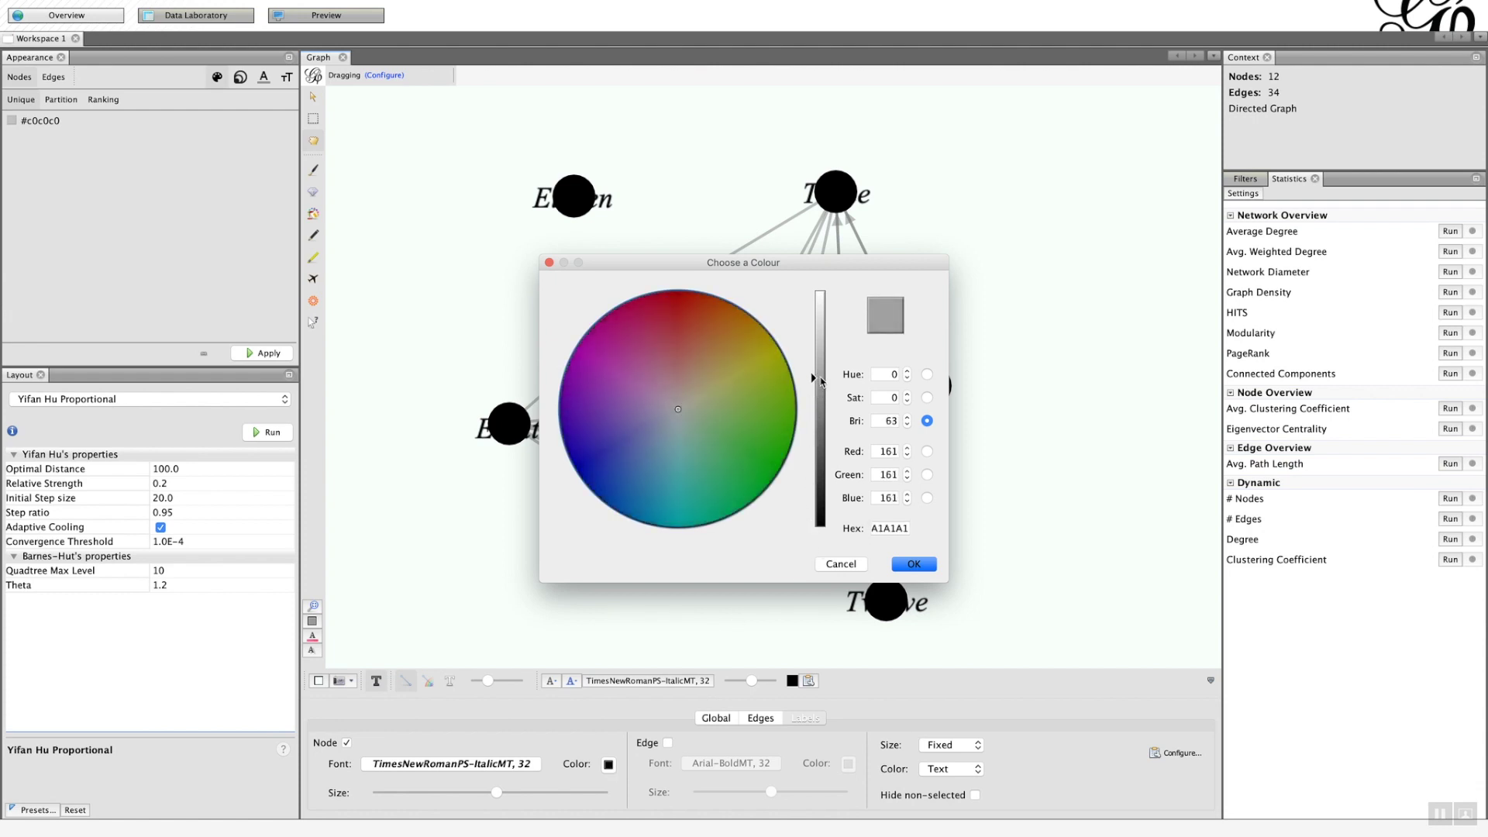
pyautogui.click(758, 362)
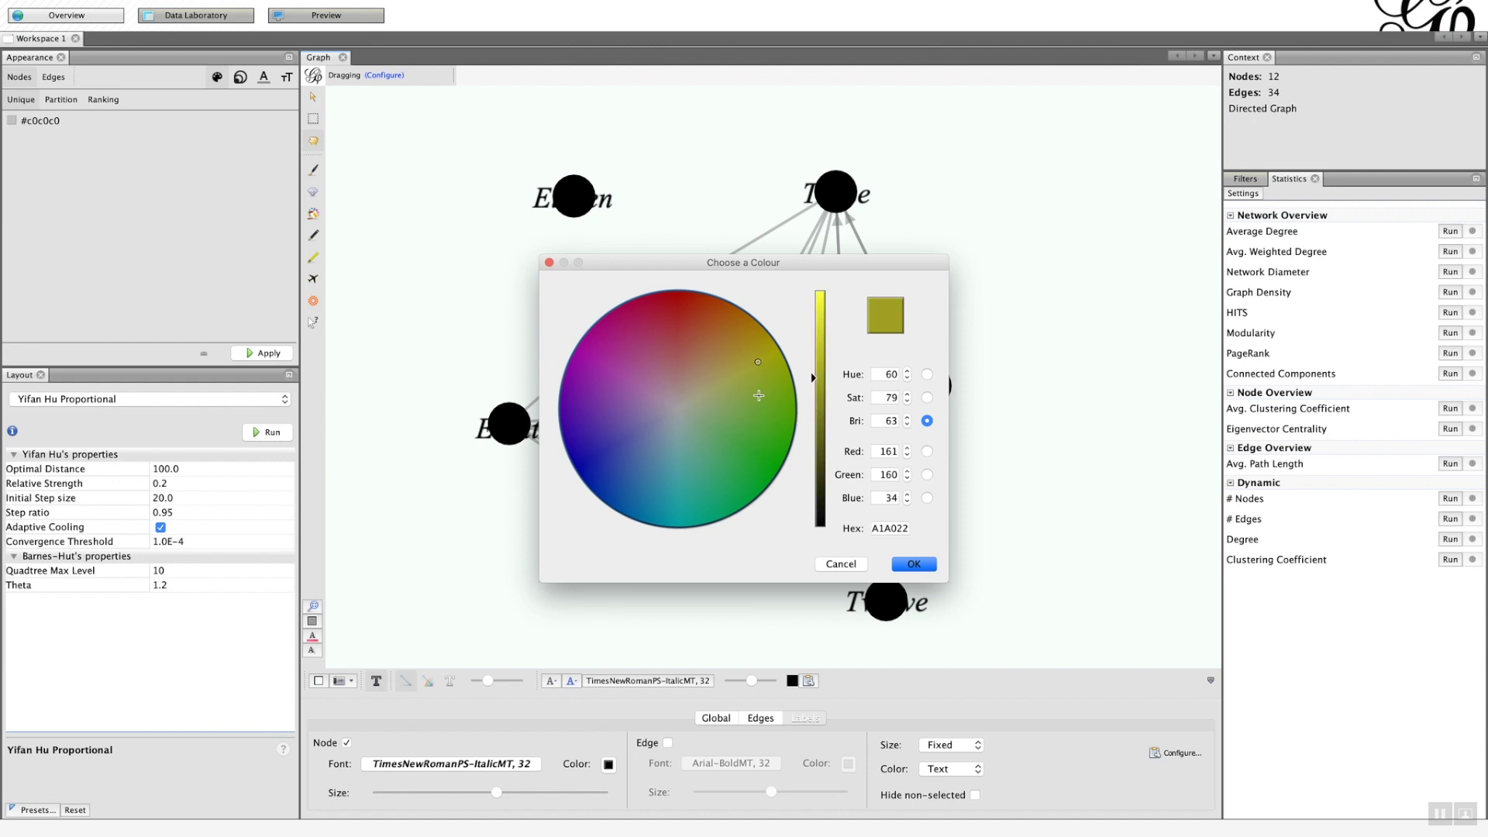
pyautogui.click(821, 299)
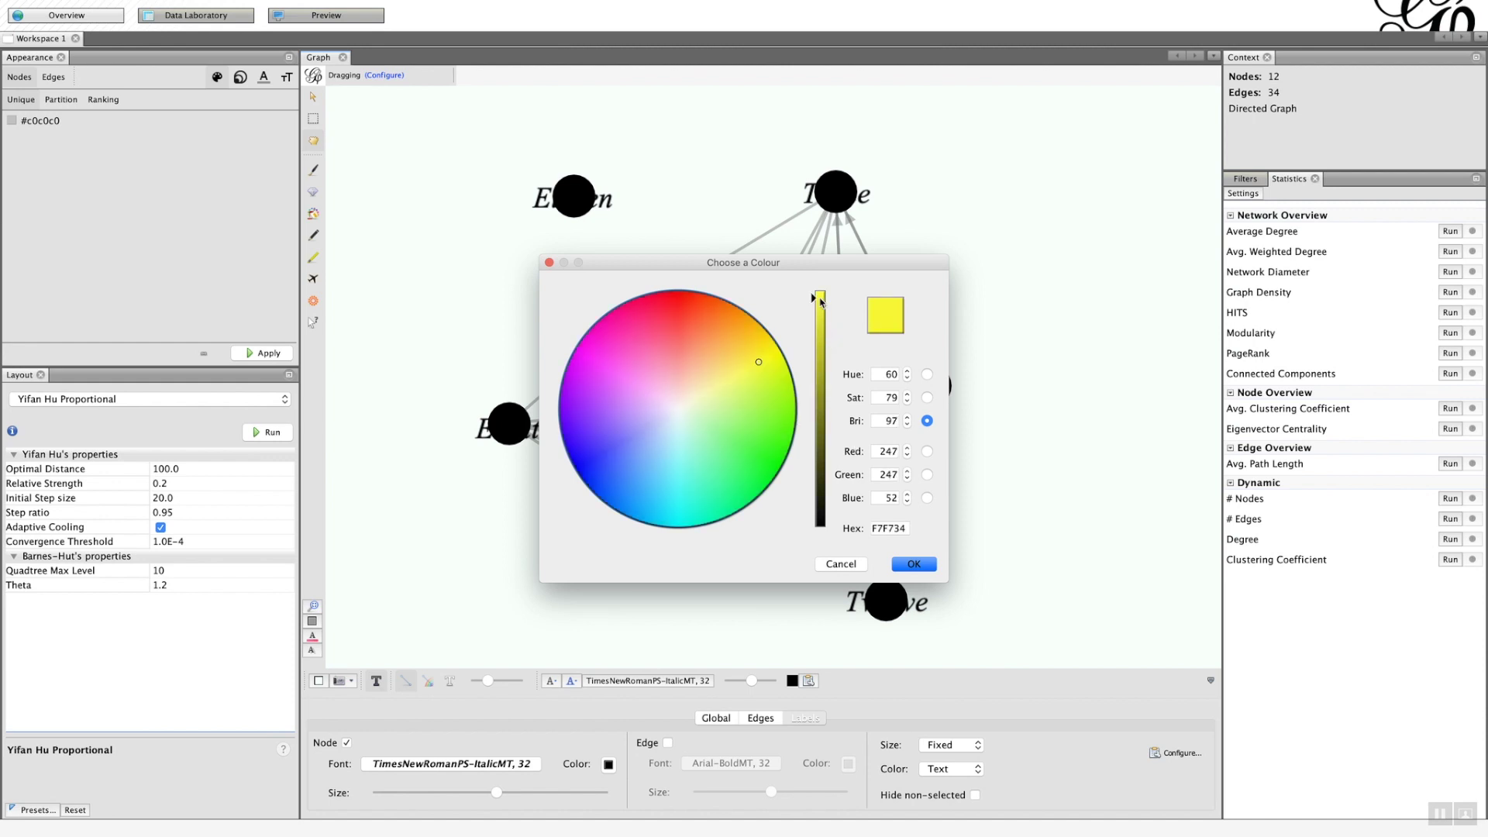
pyautogui.click(913, 564)
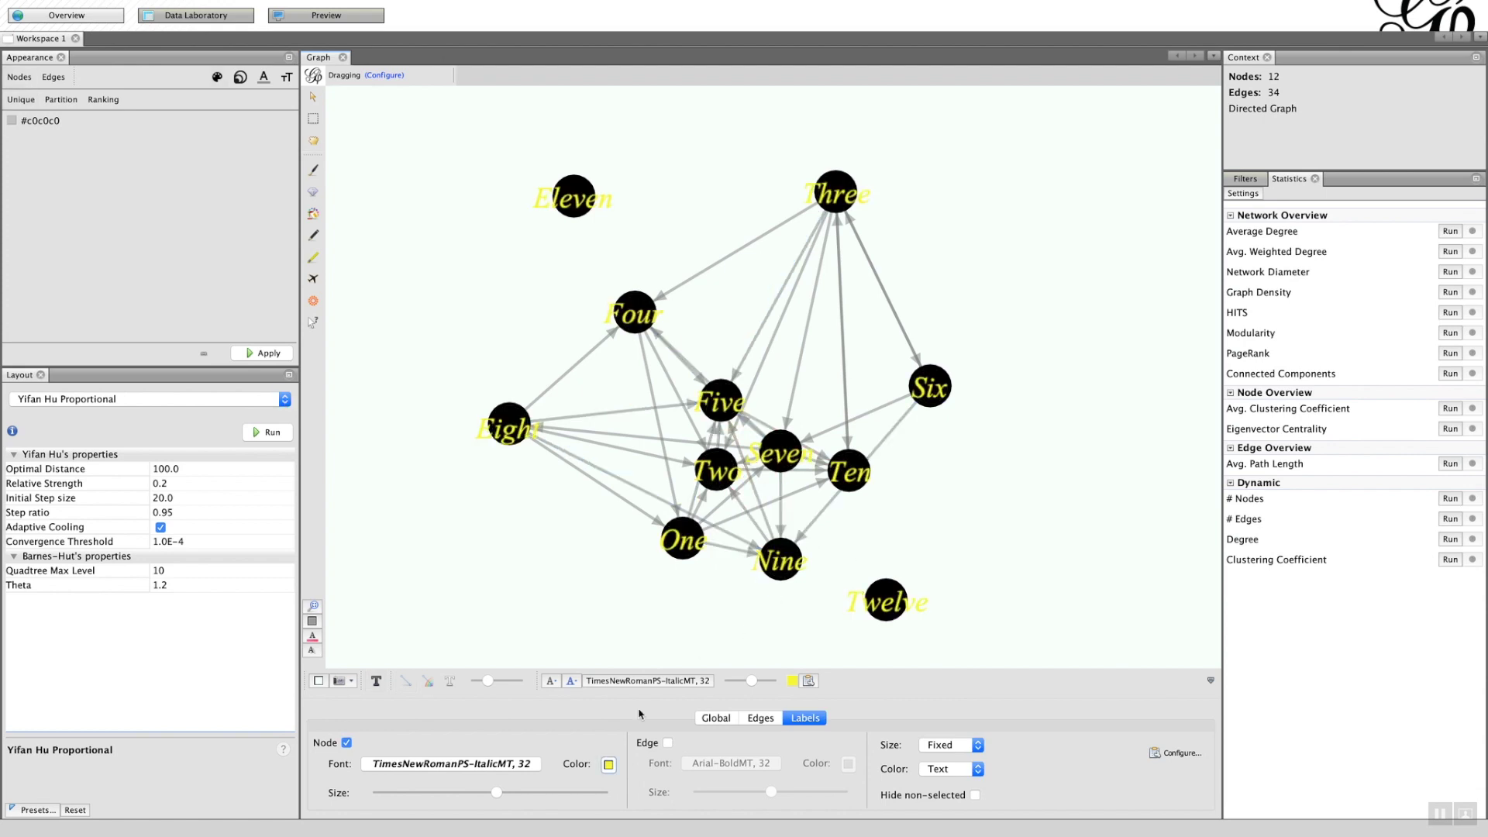
# Step: Turn on edge labels, shrink their size, and bring up the edge label font dialog
pyautogui.click(669, 745)
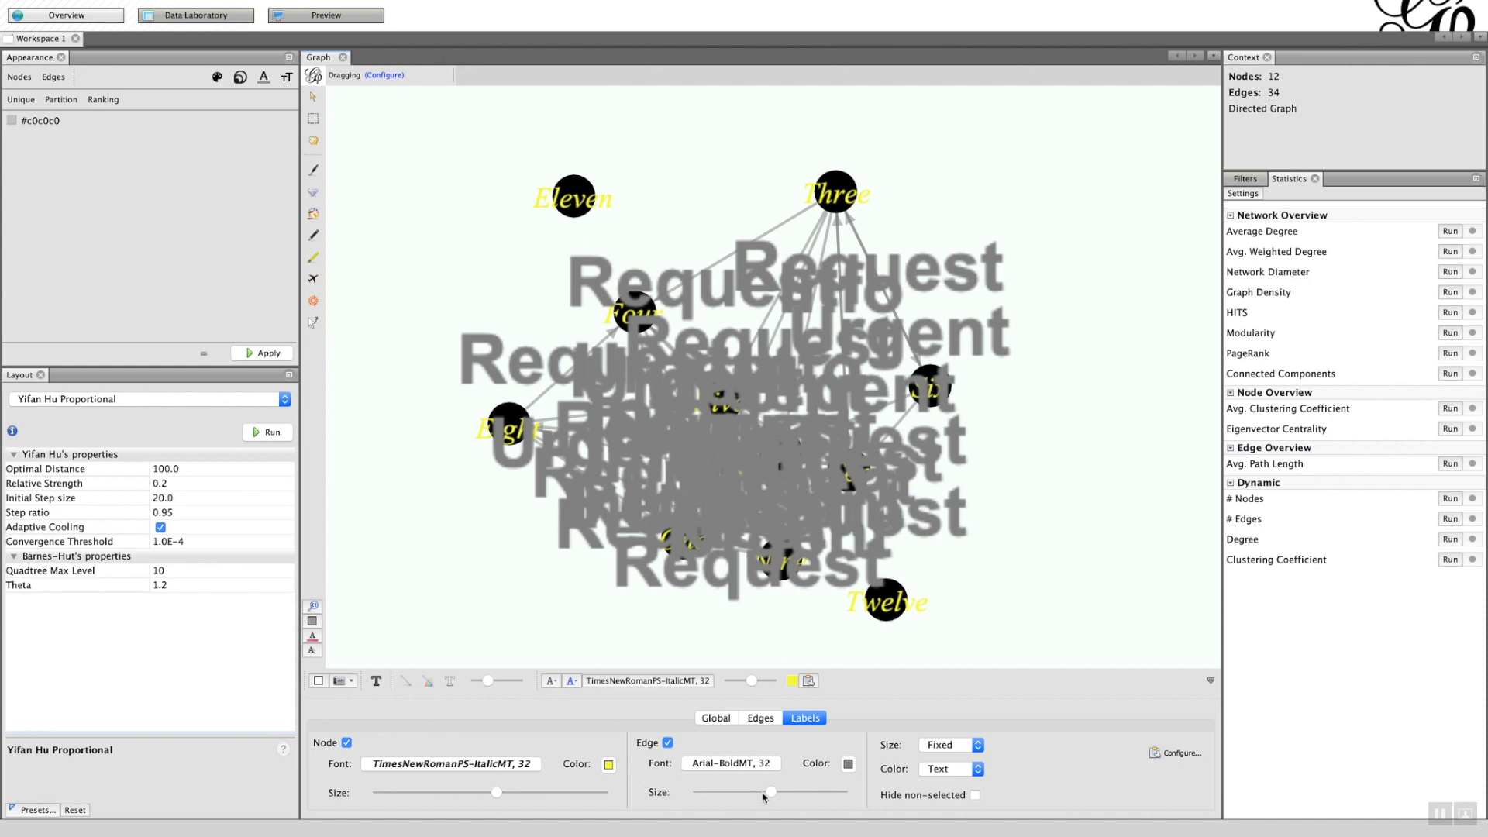
pyautogui.moveTo(771, 791); pyautogui.dragTo(703, 790)
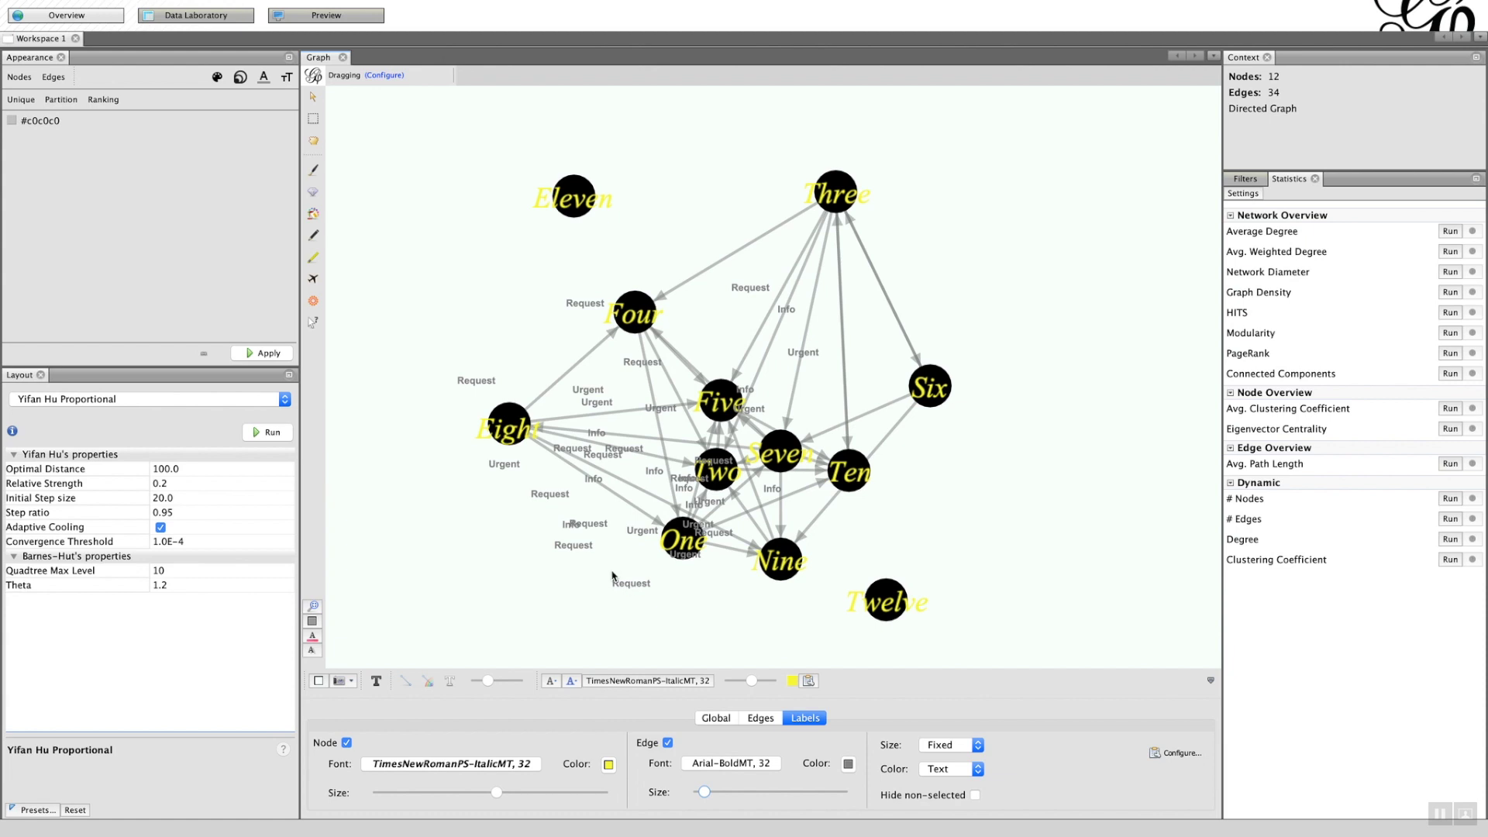
pyautogui.click(724, 764)
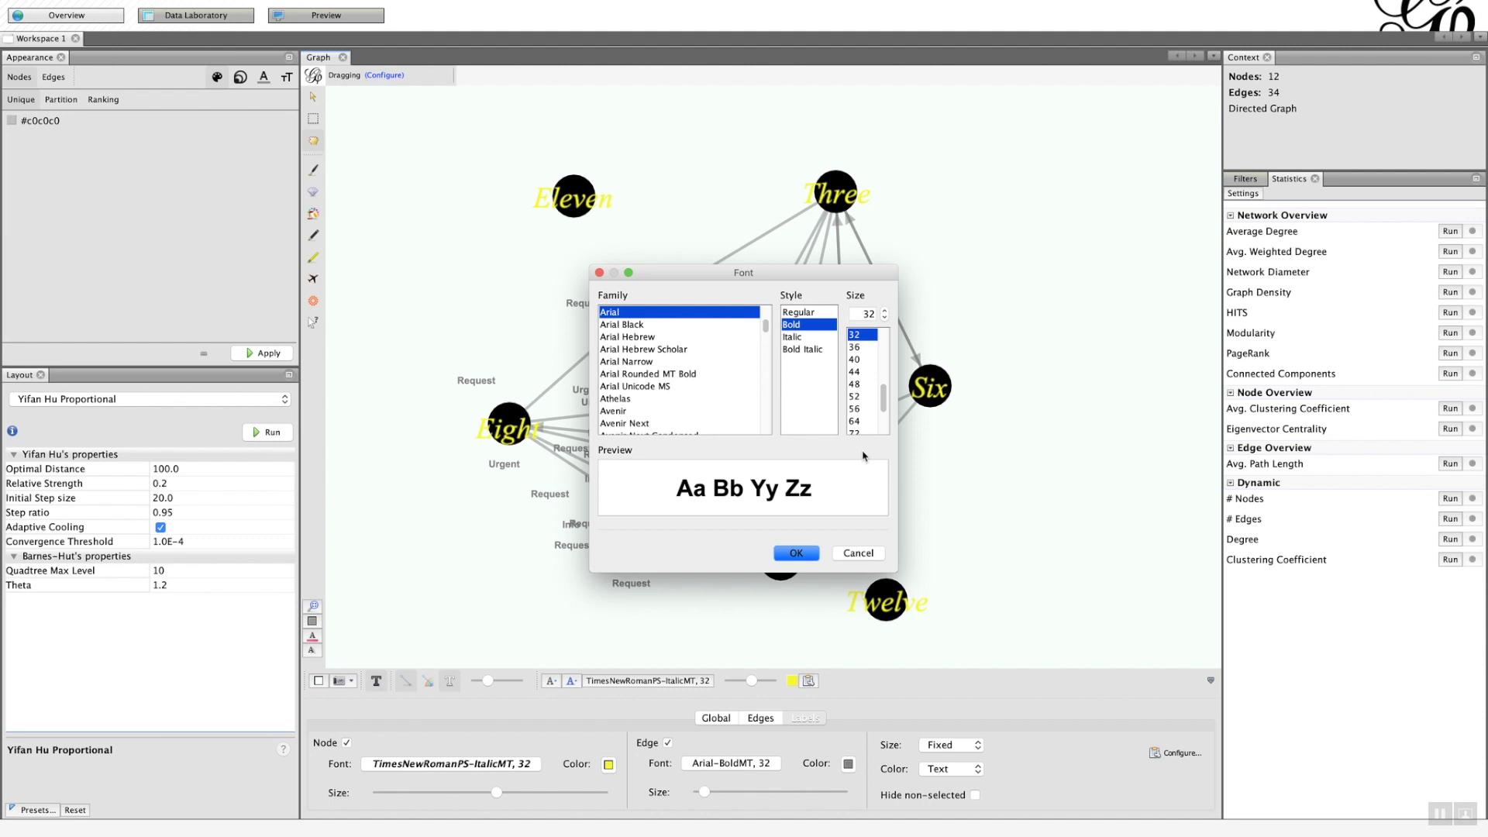
# Step: Keep Arial Bold for edge labels and colour them dark blue 1D1F80
pyautogui.click(799, 555)
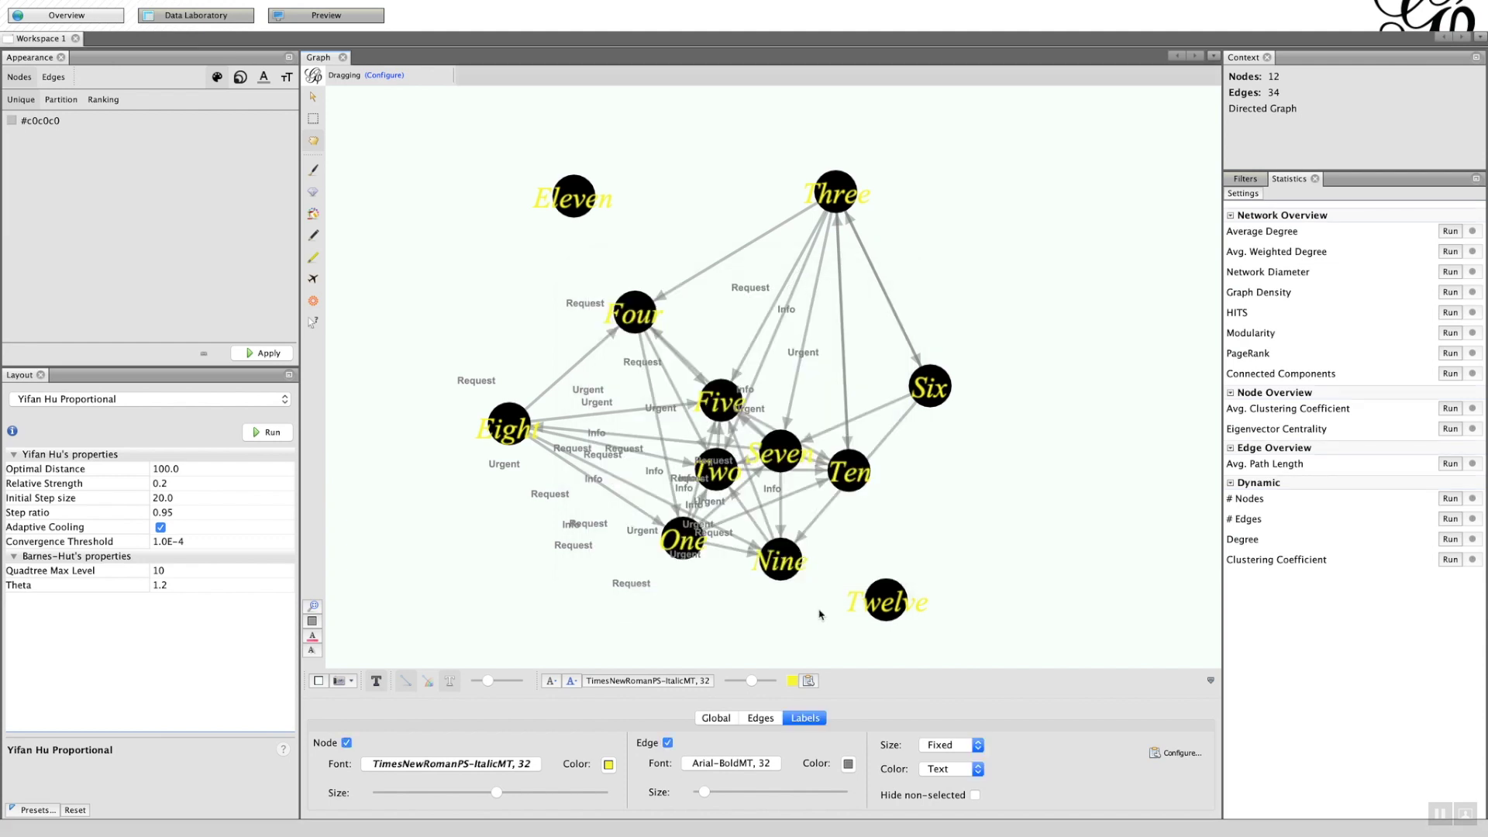
pyautogui.click(848, 764)
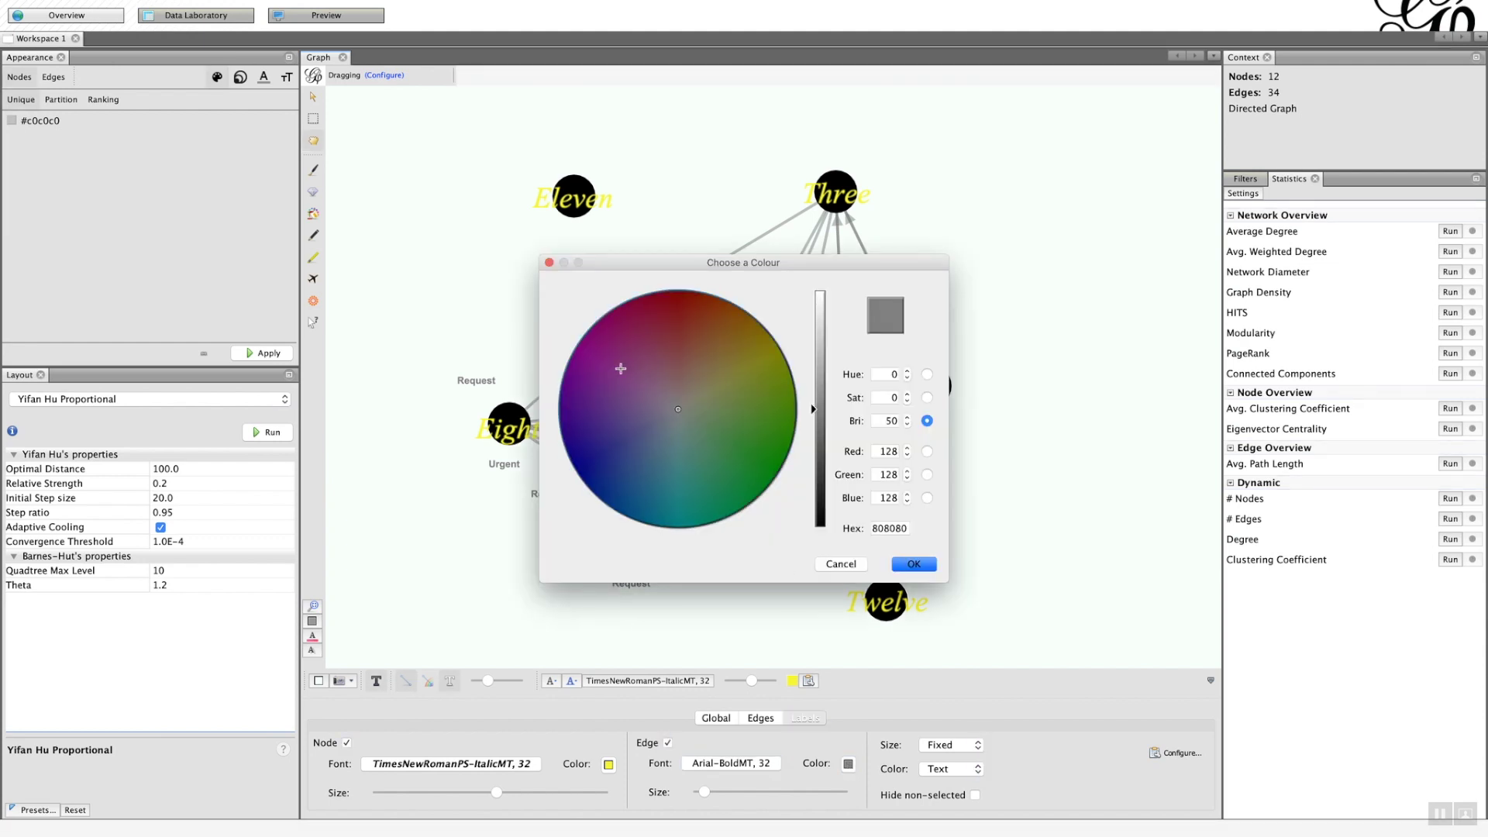
pyautogui.click(599, 456)
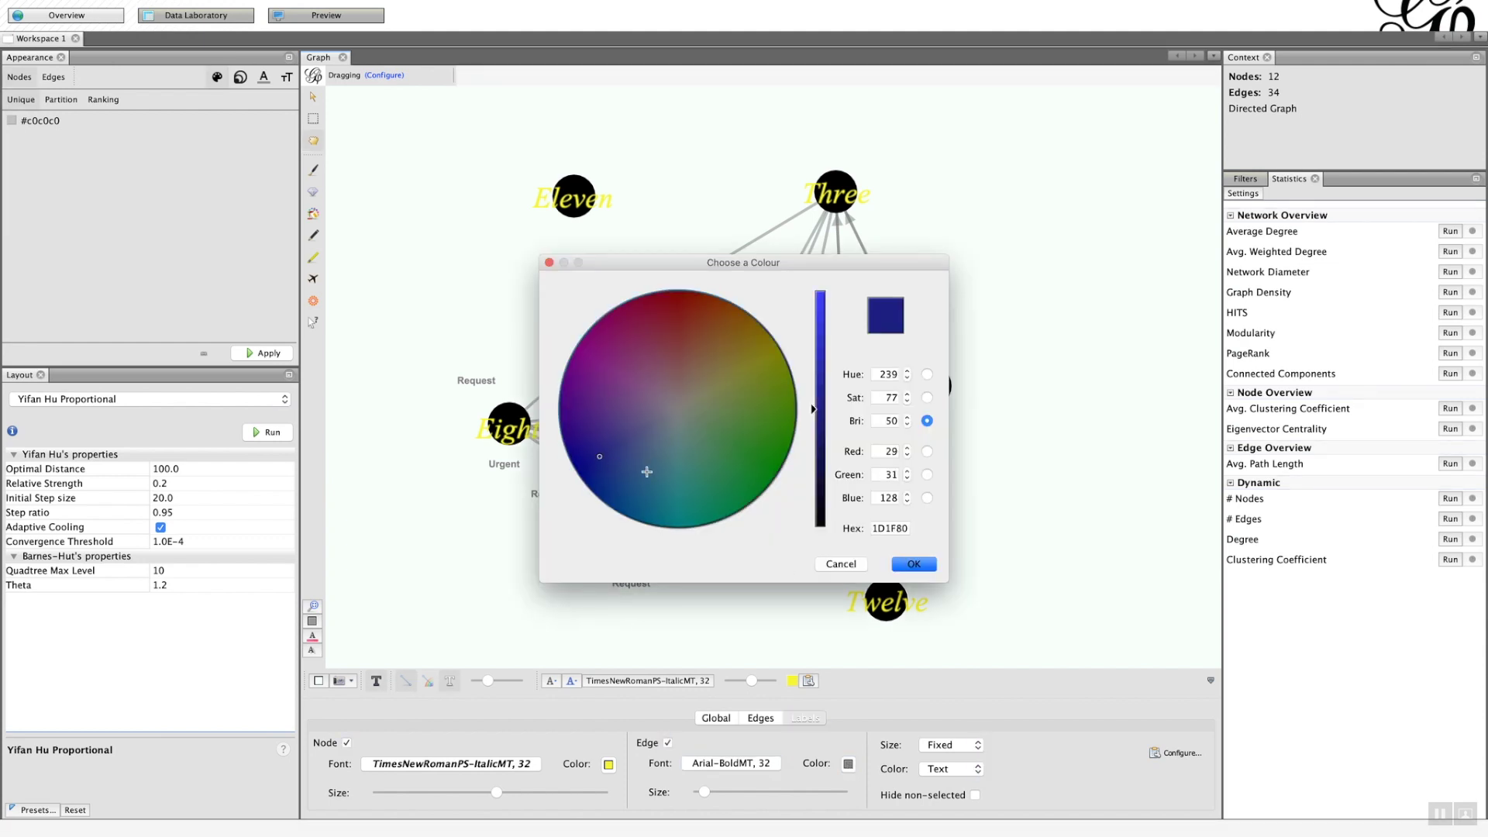
pyautogui.click(913, 566)
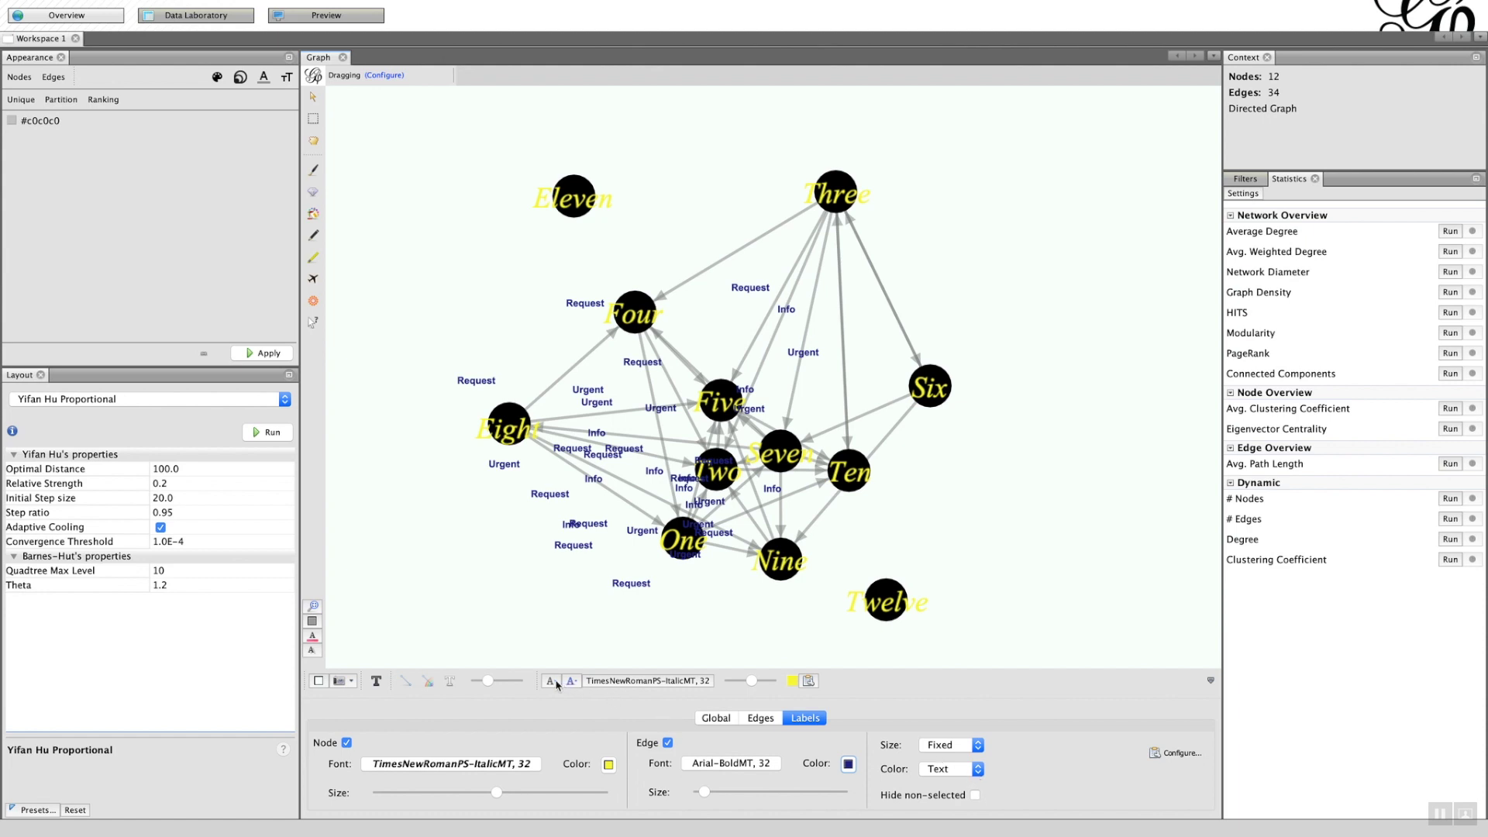
# Step: Leave label sizing at Fixed and show labels only for selected nodes
pyautogui.click(981, 749)
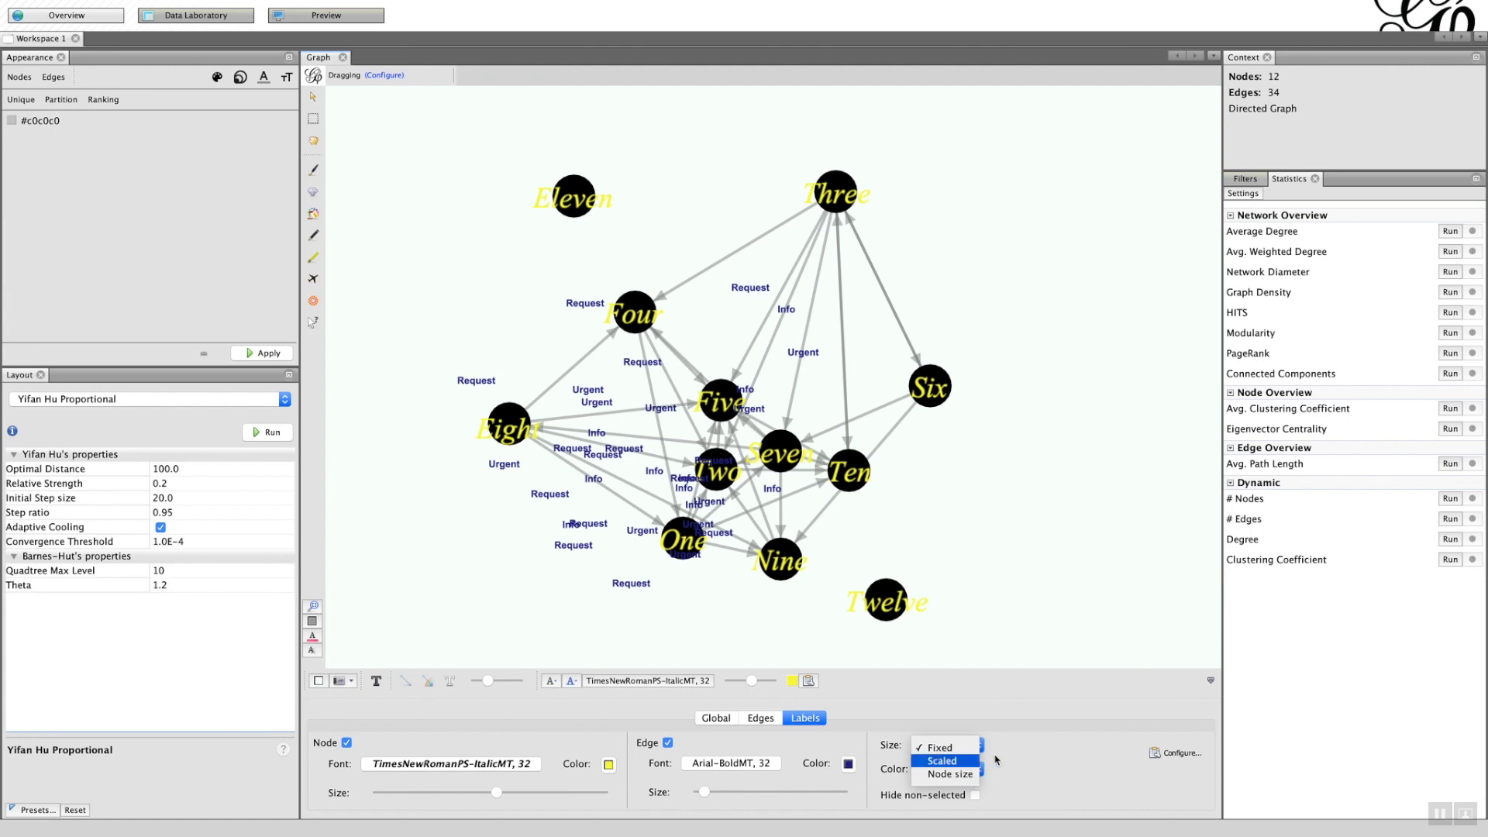
pyautogui.click(1002, 761)
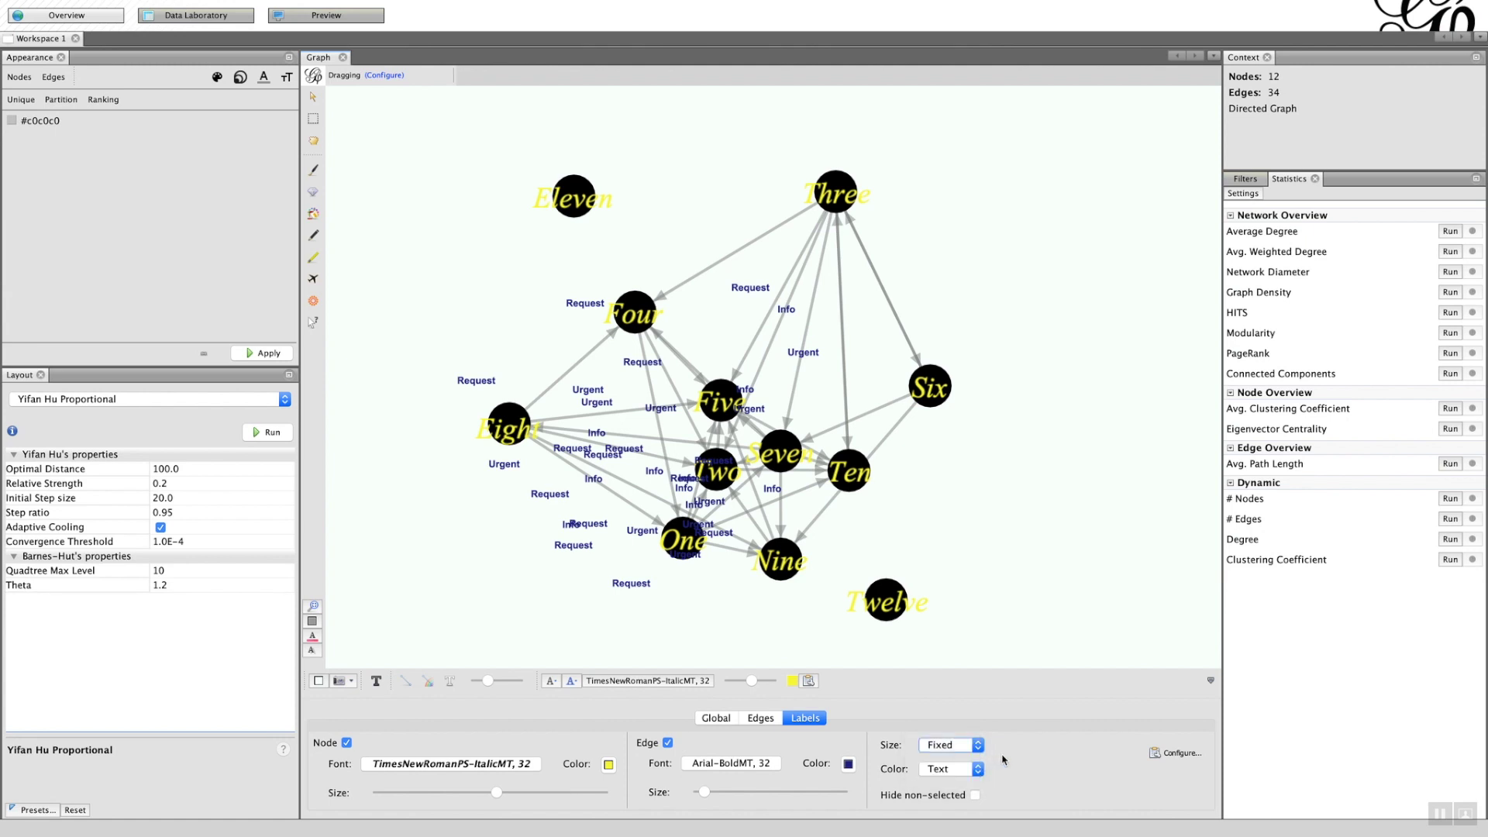
pyautogui.click(975, 796)
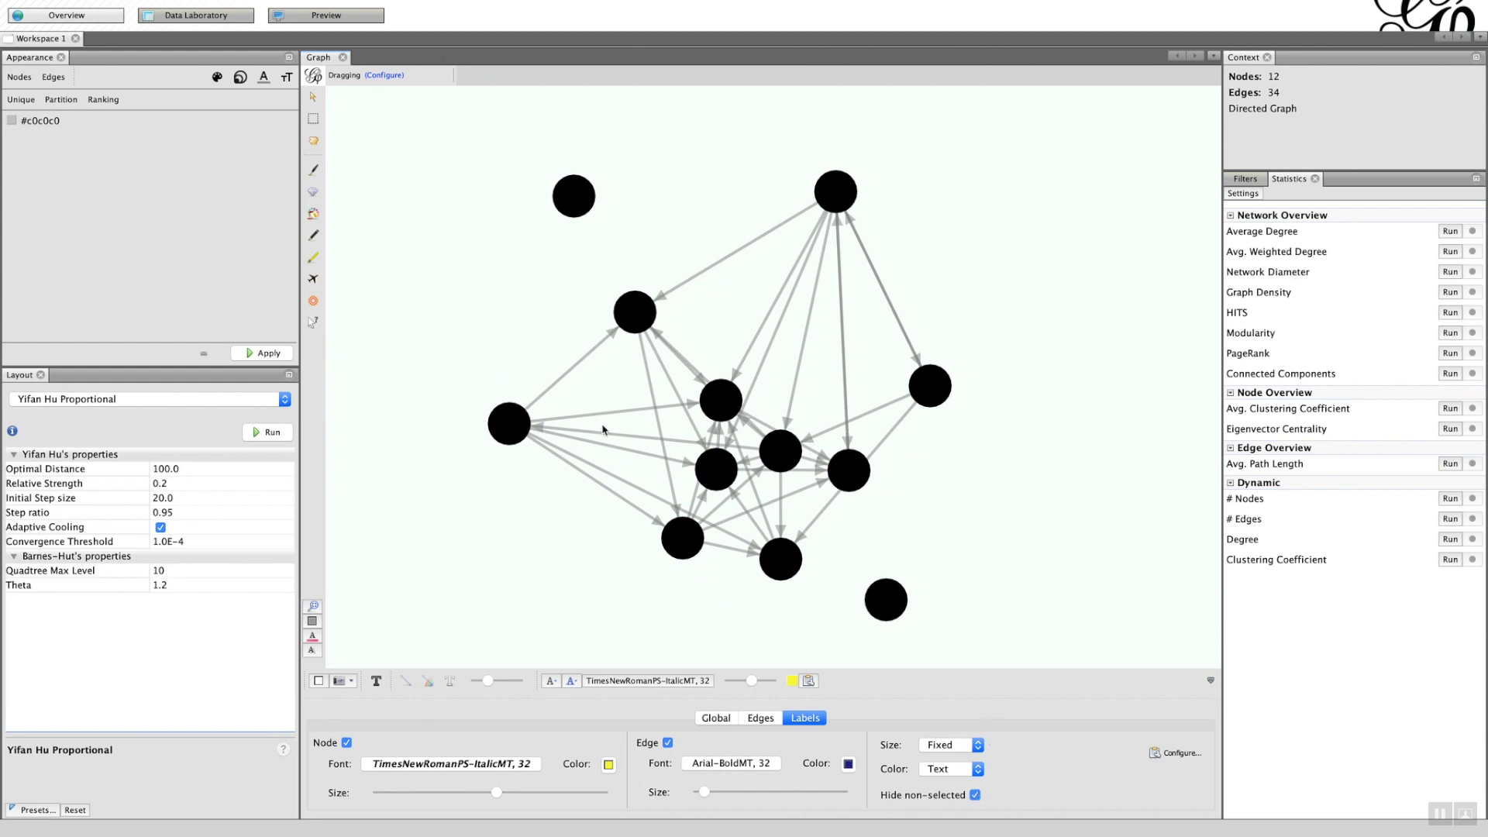
pyautogui.moveTo(521, 431)
# Step: Confirm Label as the node label attribute, show all labels, turn off edge labels, collapse the settings bar
pyautogui.click(1155, 753)
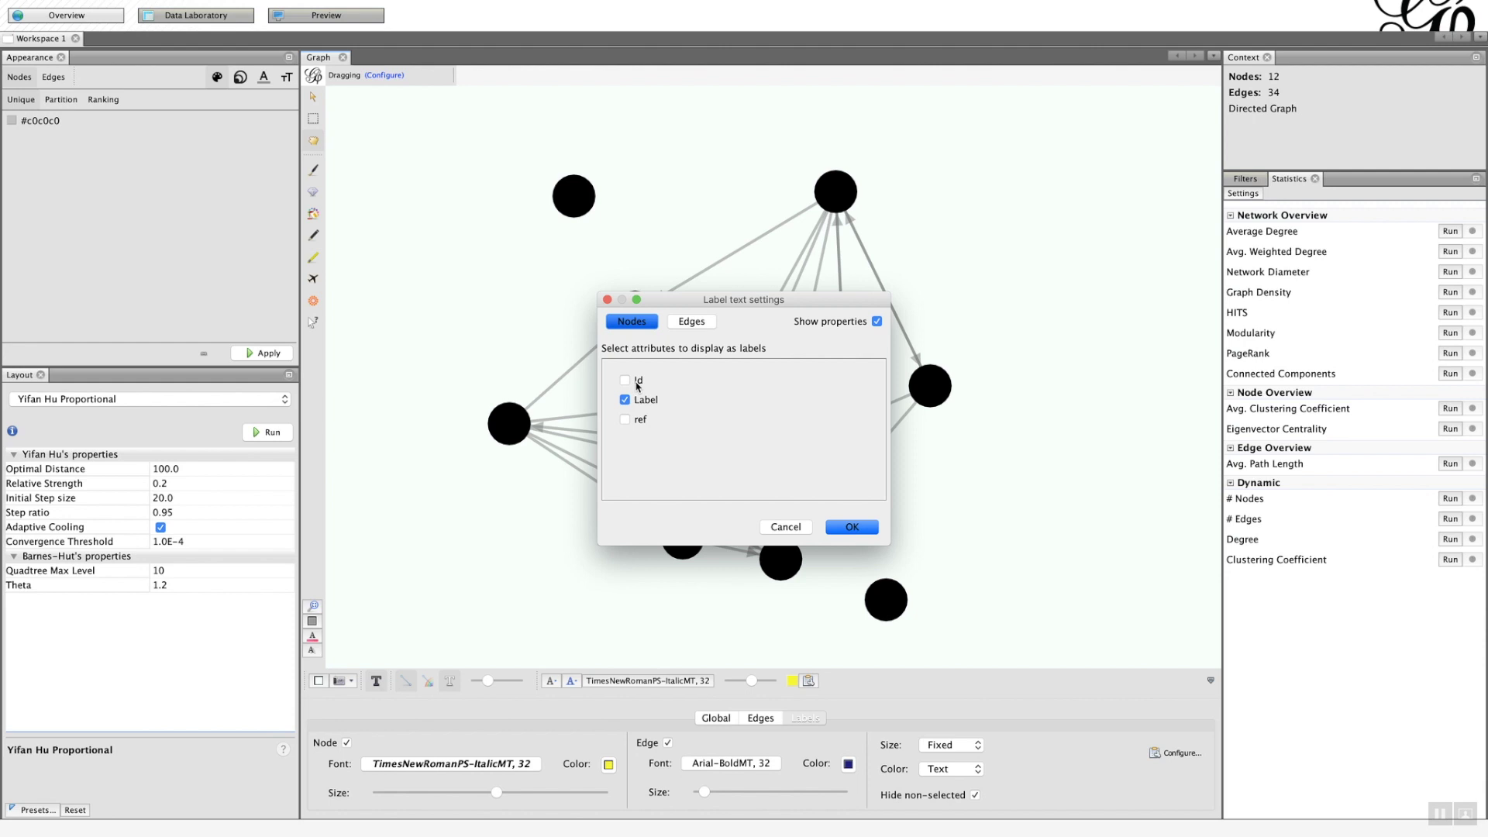
pyautogui.click(854, 534)
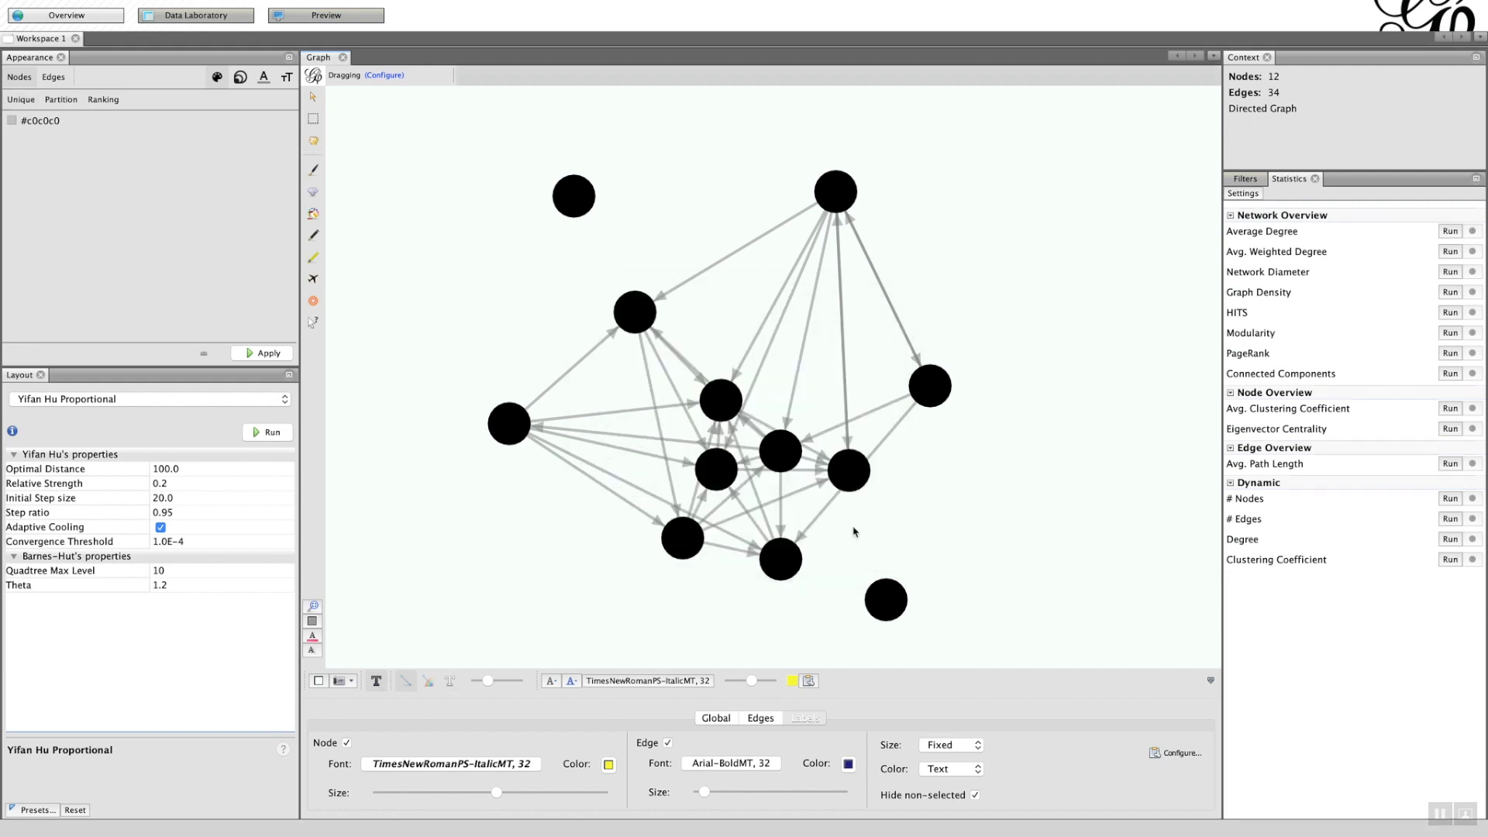
pyautogui.click(975, 796)
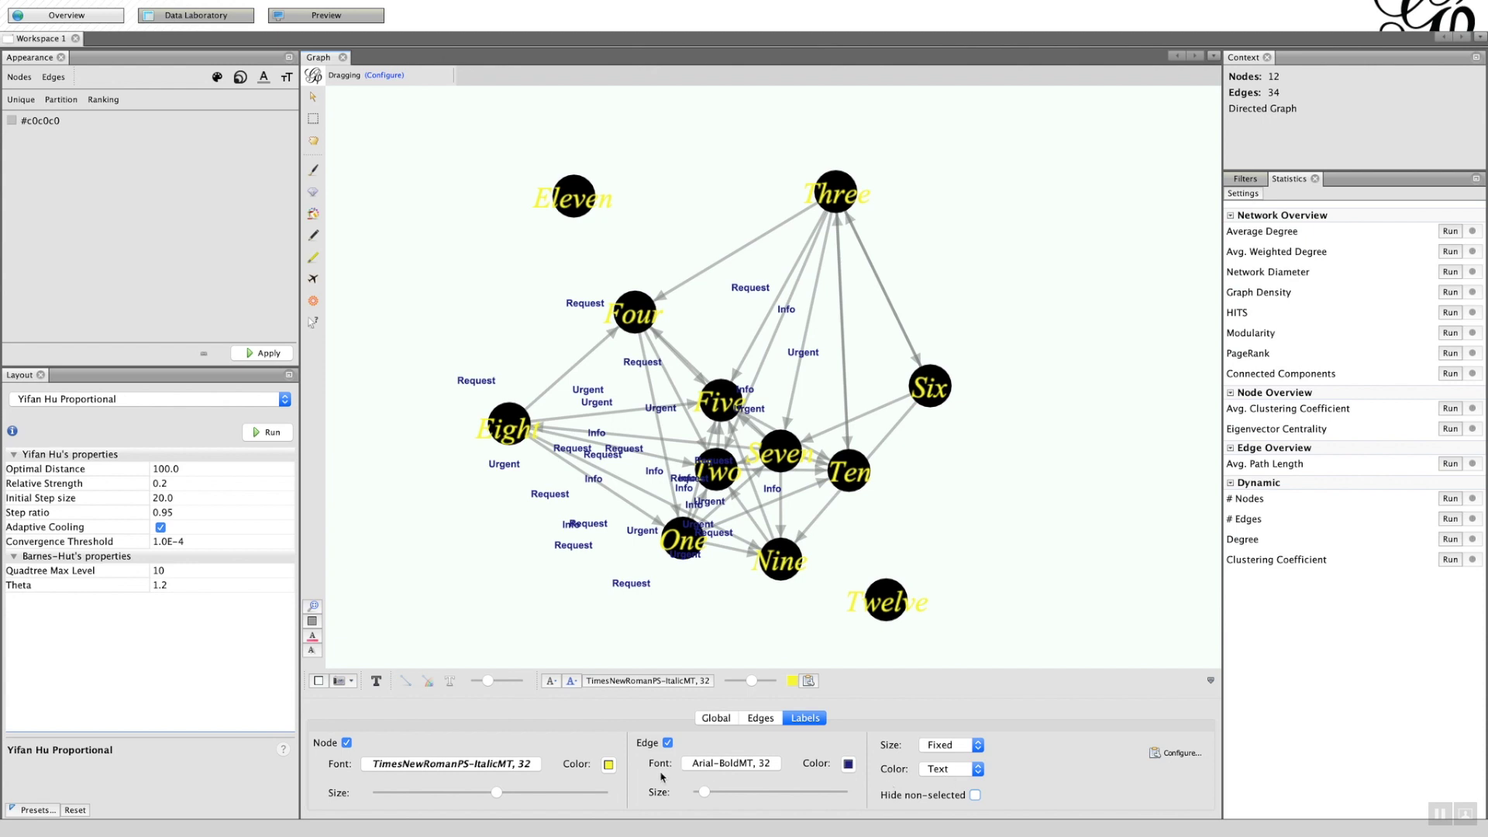
pyautogui.click(669, 743)
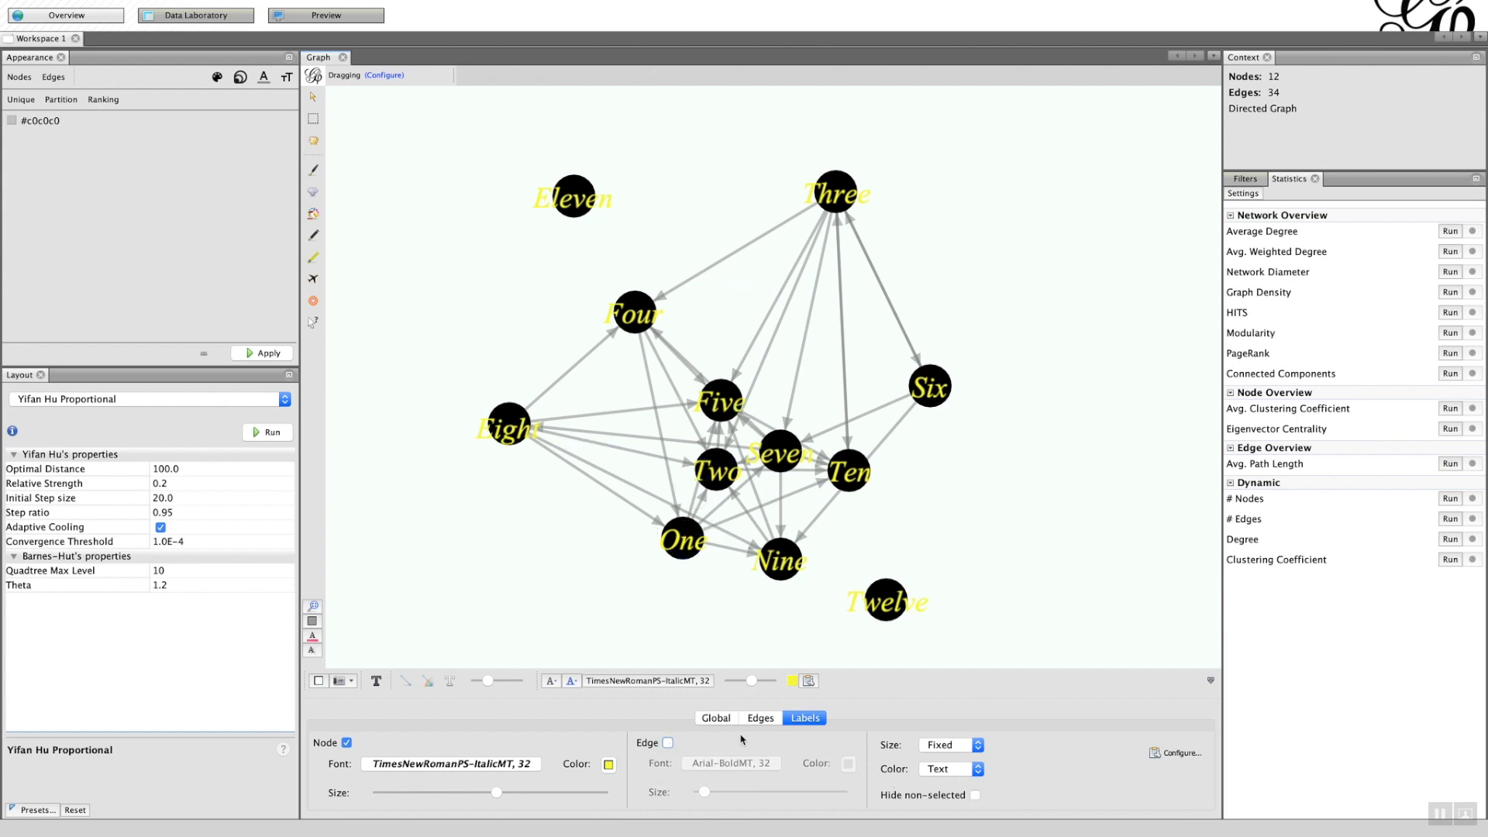
pyautogui.click(1212, 682)
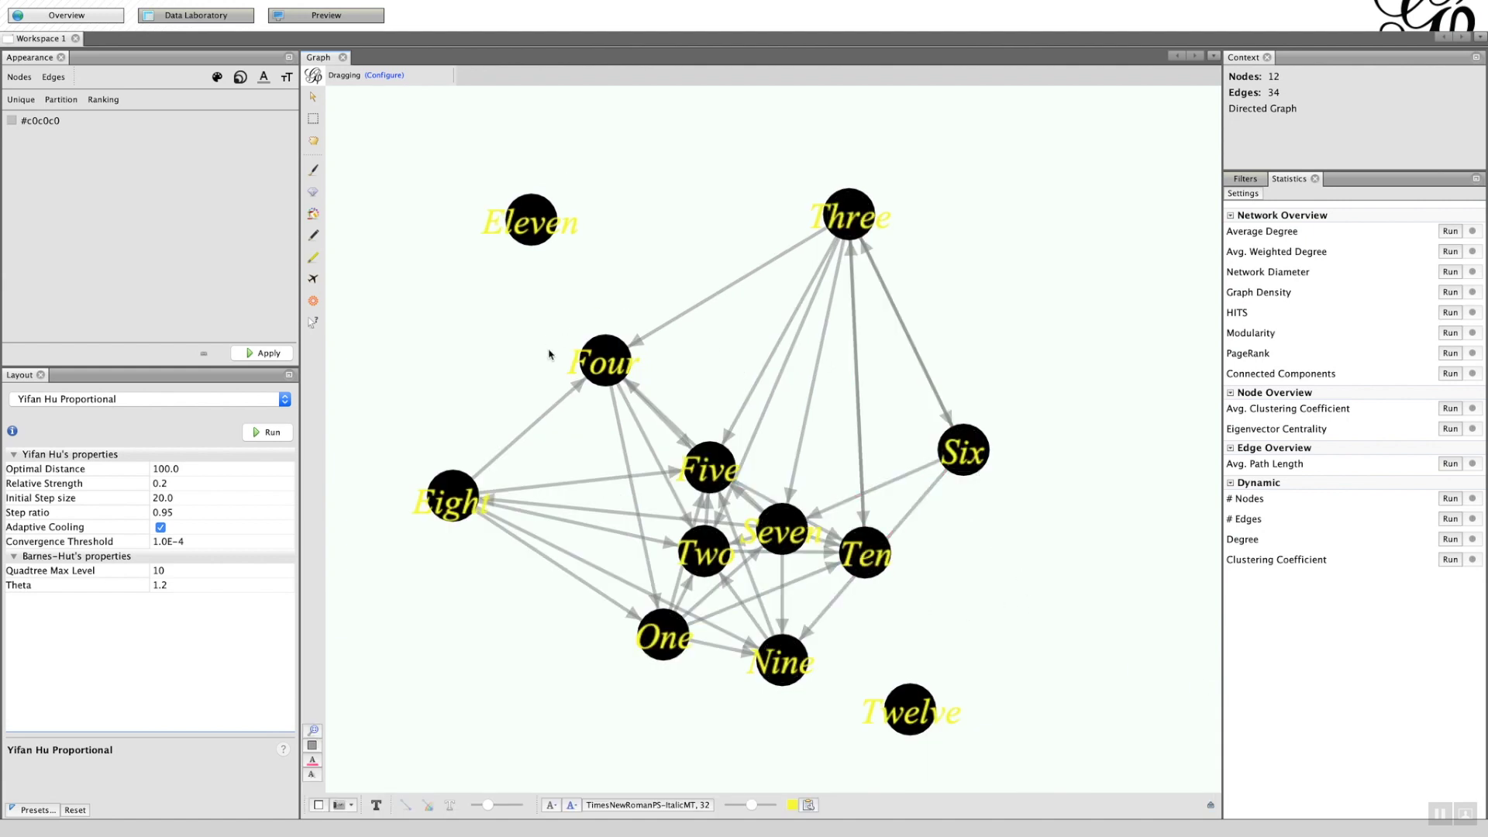
# Step: Save the project Test 1.gephi with File > Save
pyautogui.moveTo(3, 5)
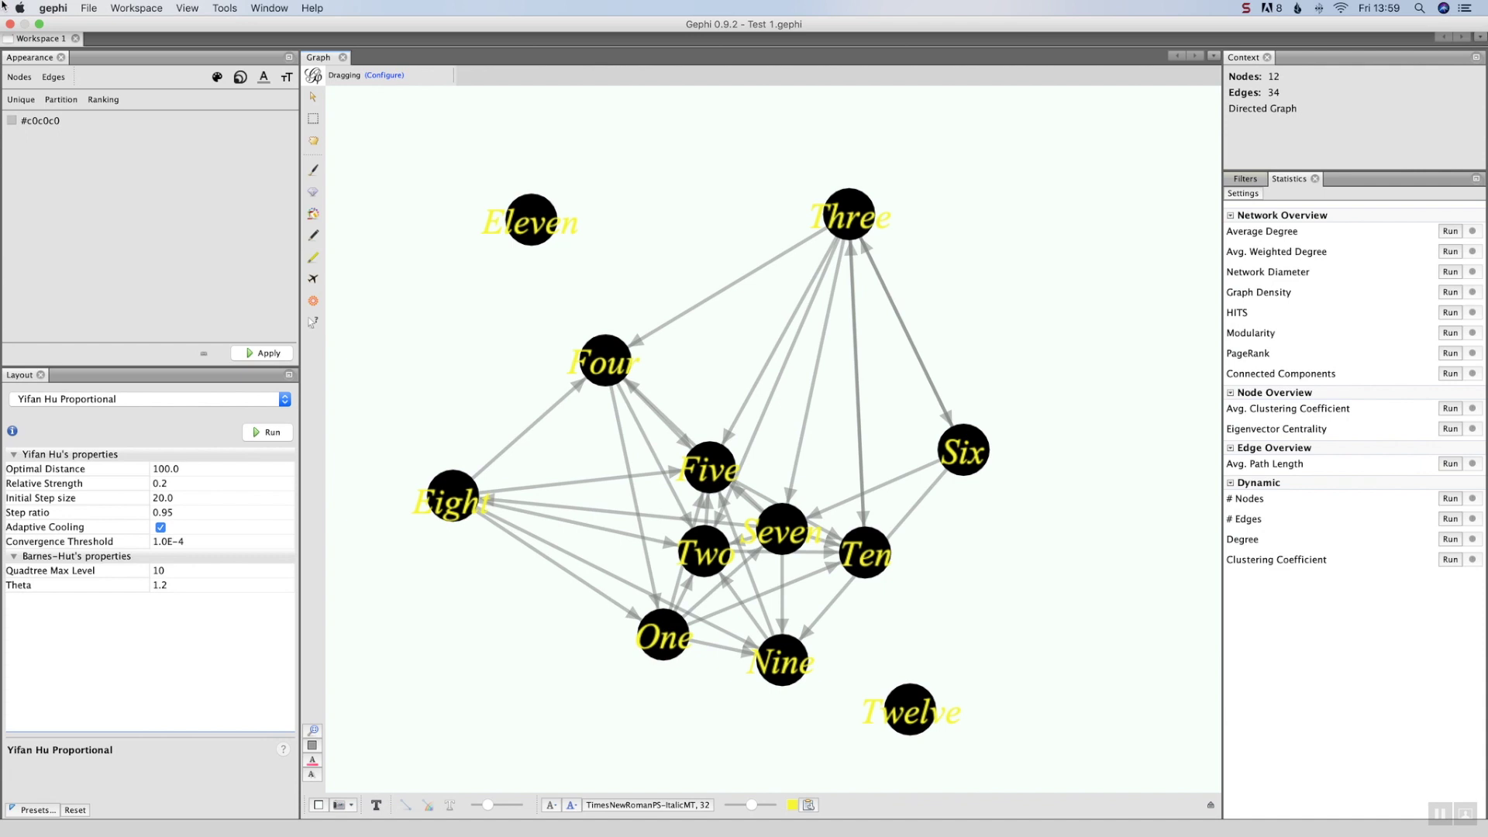
pyautogui.click(87, 8)
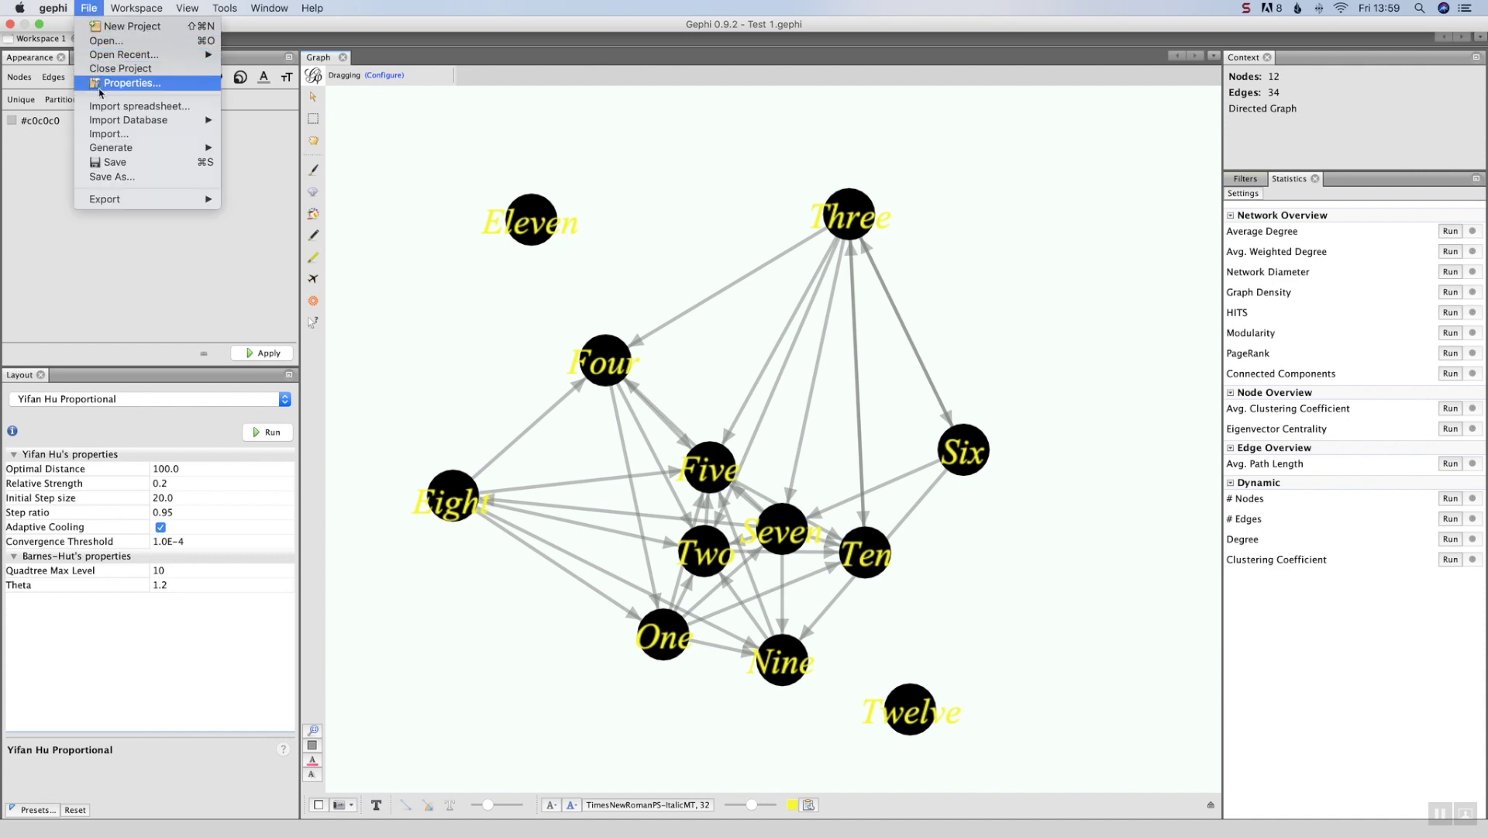
pyautogui.click(113, 164)
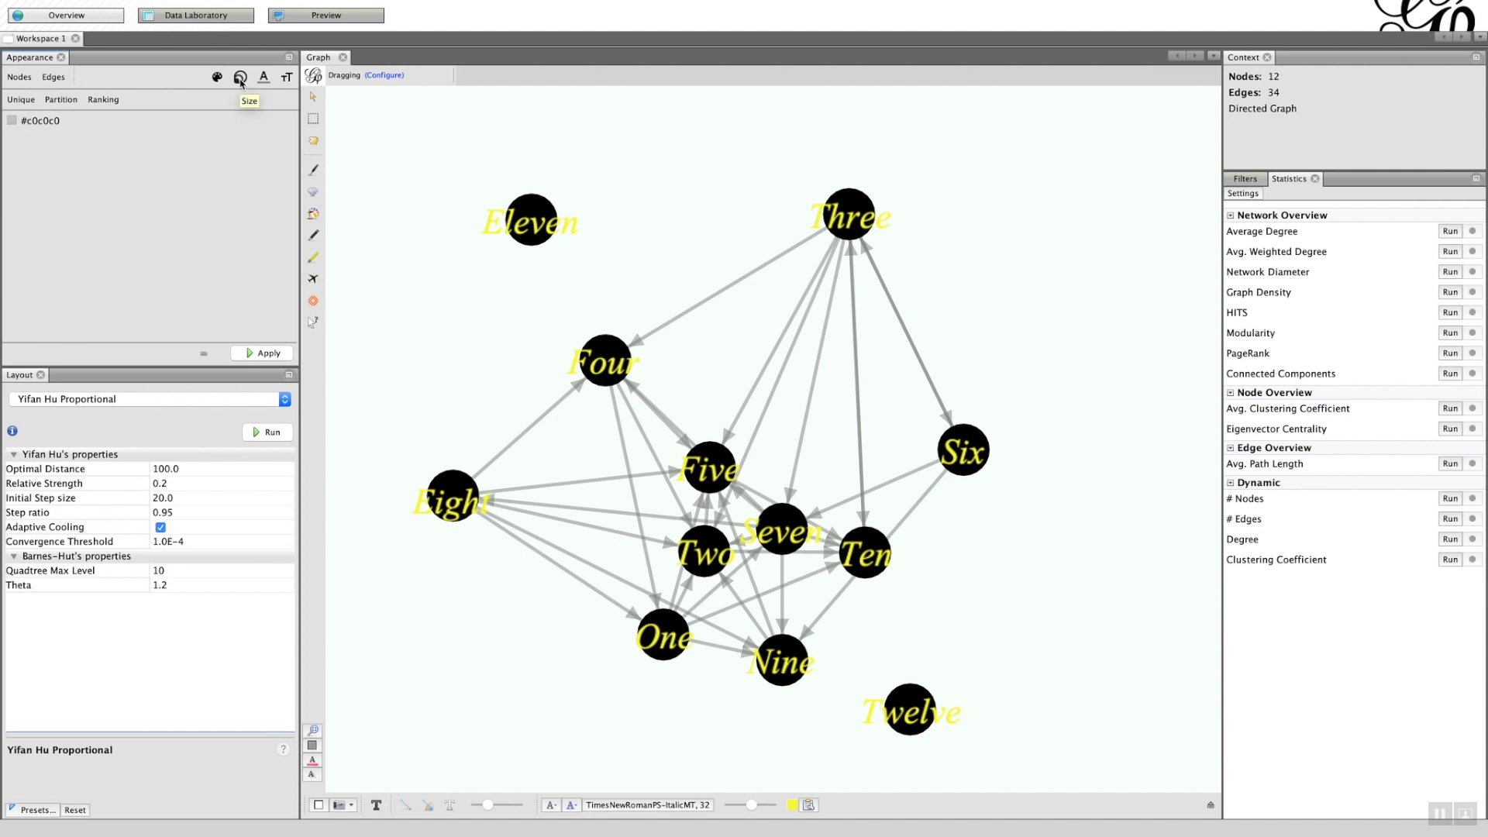
# Step: Set a unique node size of 25 in Appearance and apply it to all twelve nodes
pyautogui.click(241, 78)
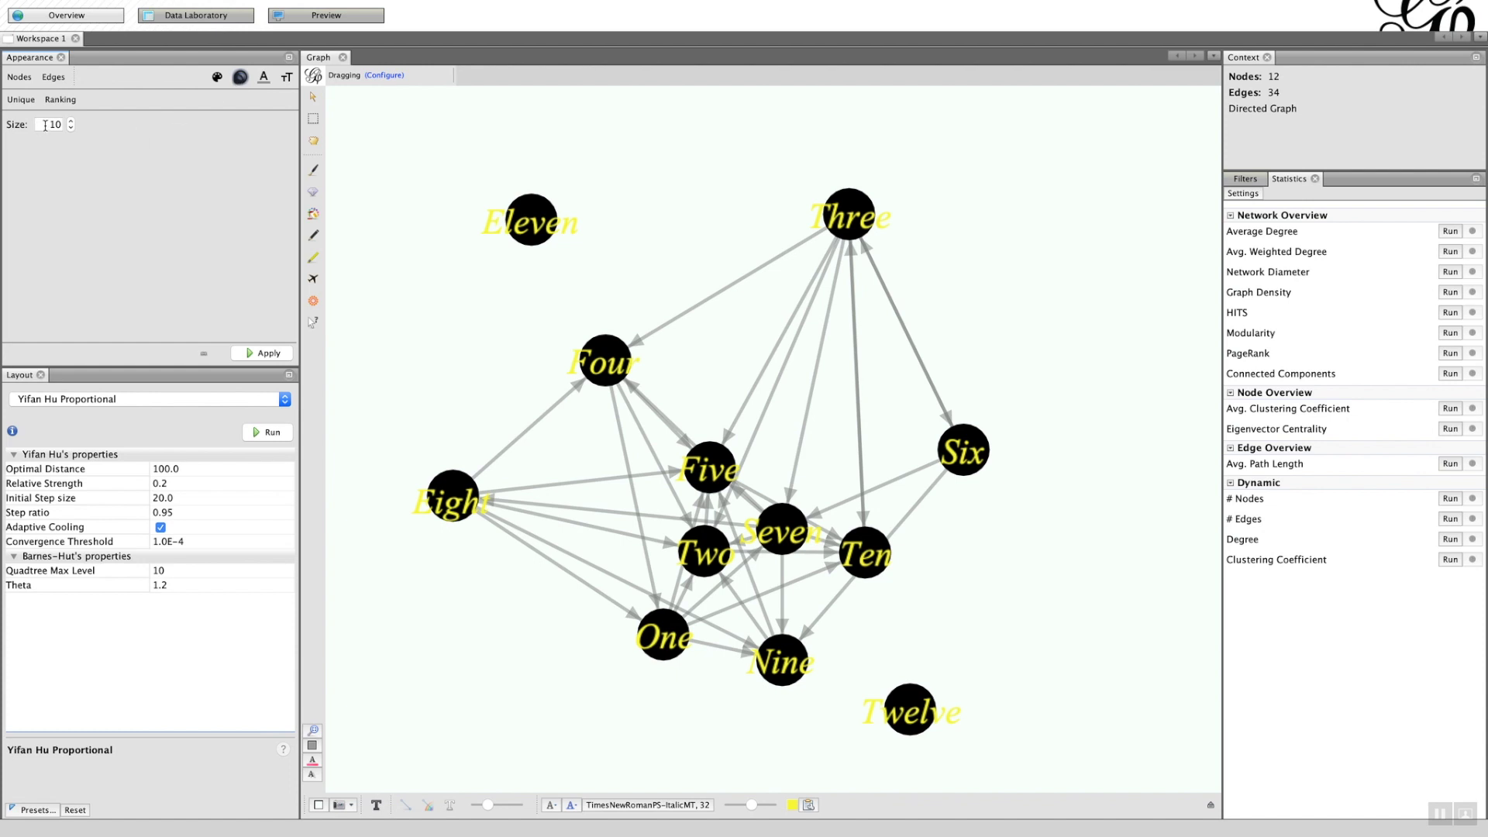
pyautogui.moveTo(46, 125); pyautogui.dragTo(69, 128)
pyautogui.write('25')
pyautogui.click(254, 355)
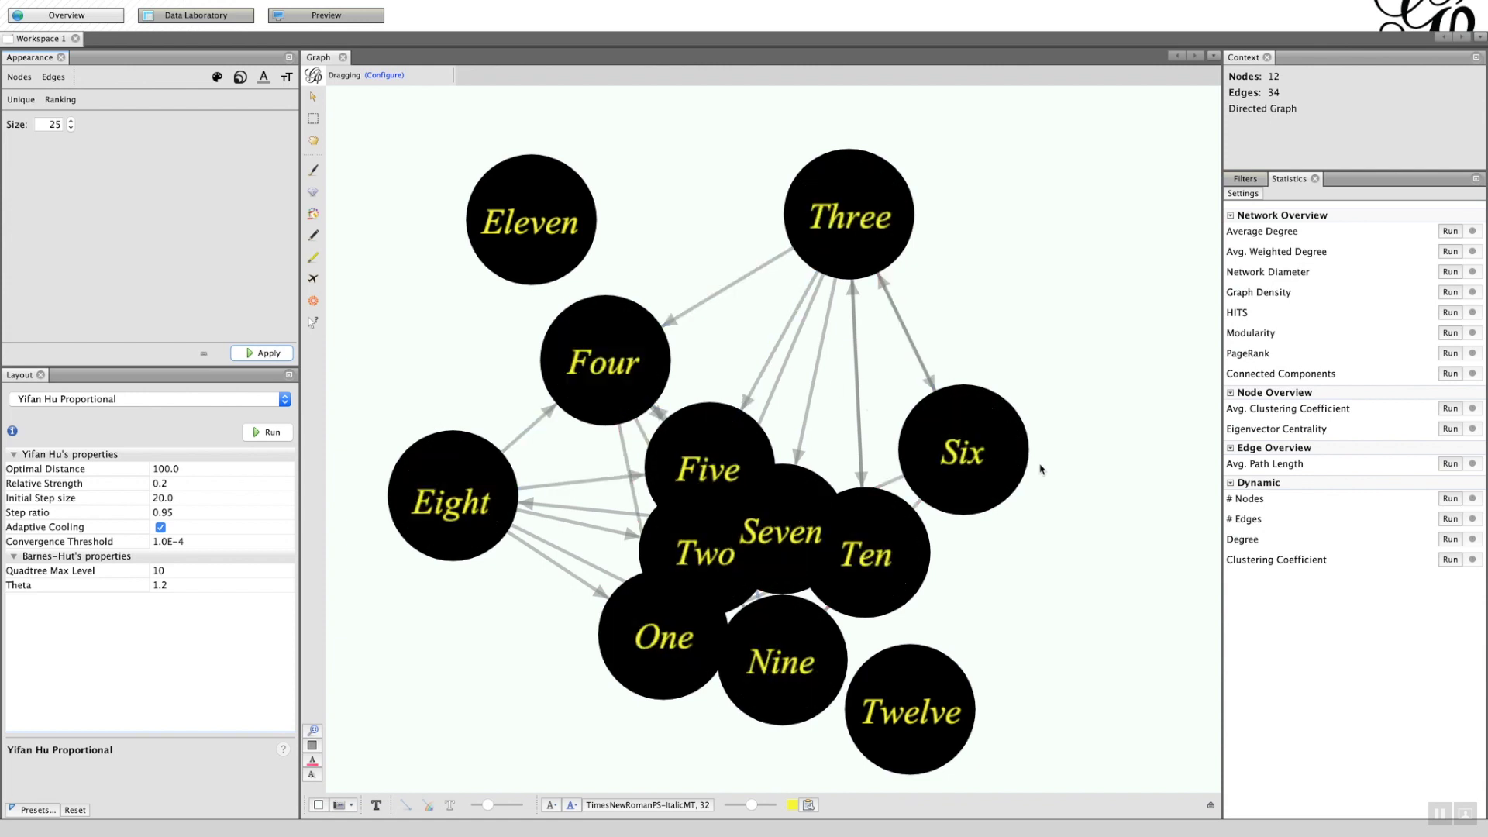
pyautogui.scroll(2, 1008, 455)
pyautogui.scroll(-5, 1041, 469)
pyautogui.scroll(-1, 1041, 469)
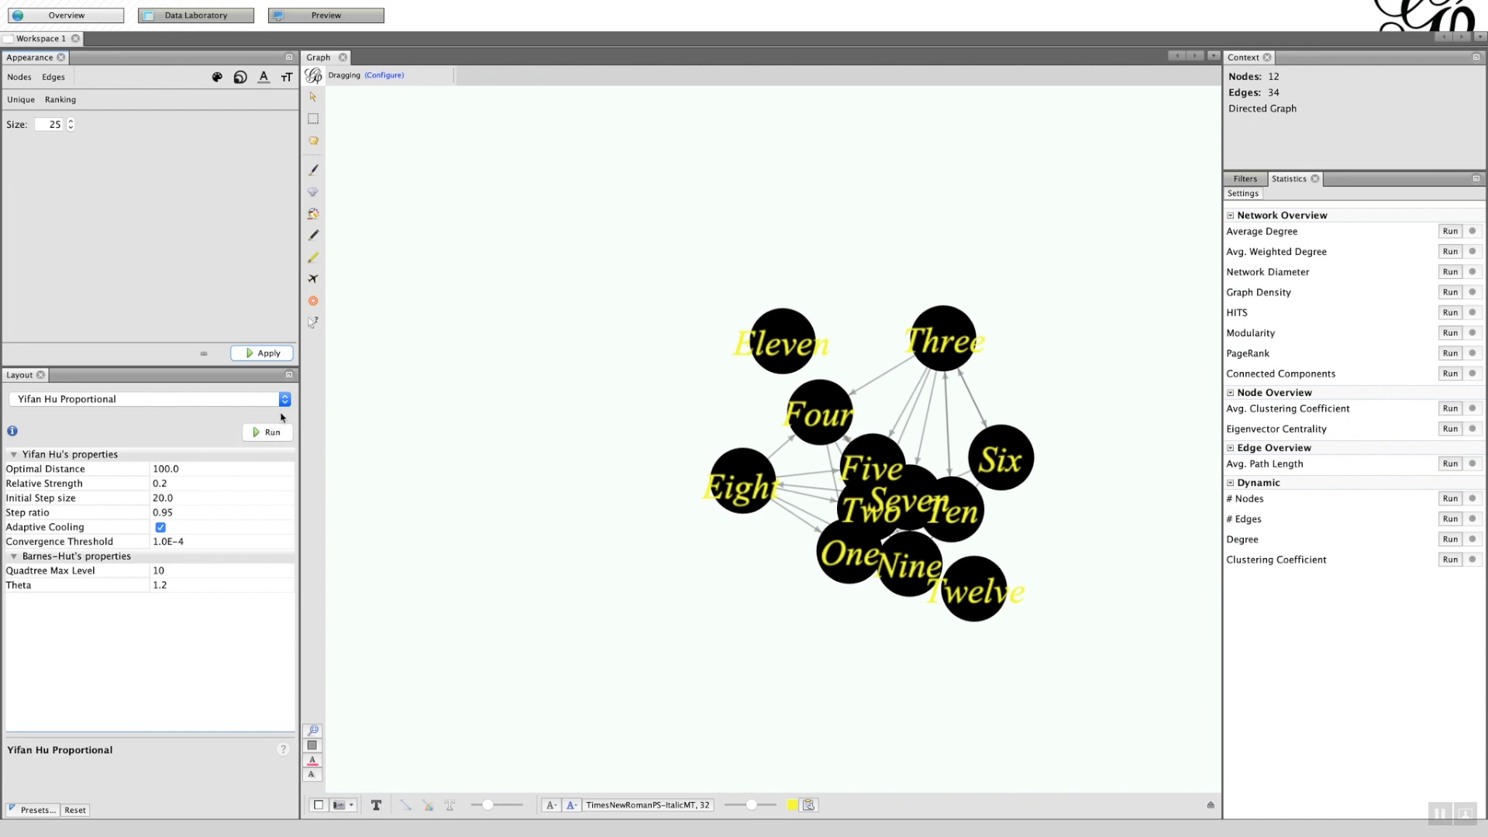
# Step: Run the Expansion layout (scale 1.2) several times, then shrink node labels slightly with the size slider
pyautogui.click(285, 399)
pyautogui.scroll(5, 230, 435)
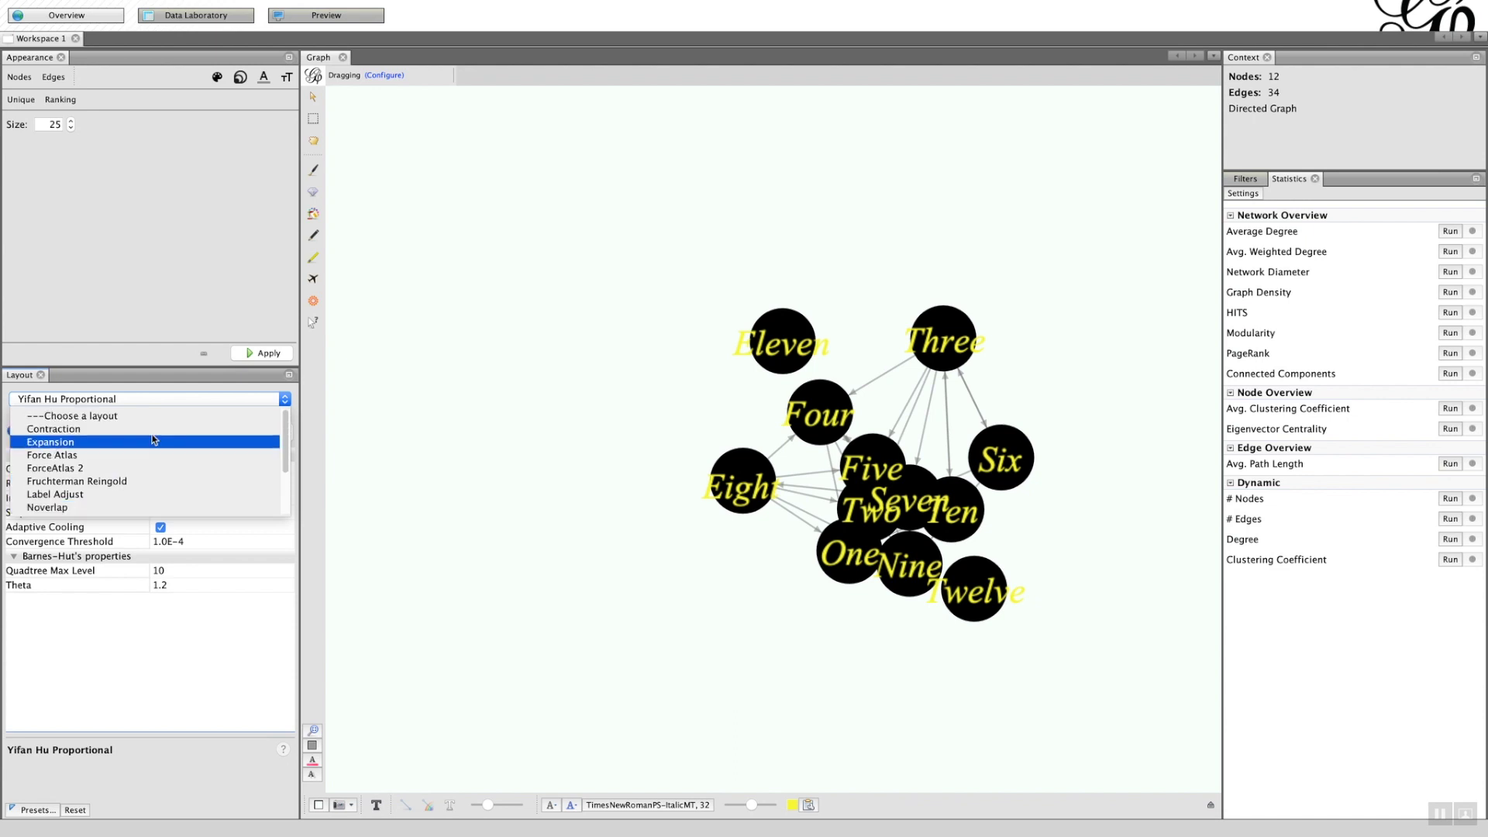
pyautogui.click(153, 441)
pyautogui.click(256, 434)
pyautogui.click(258, 435)
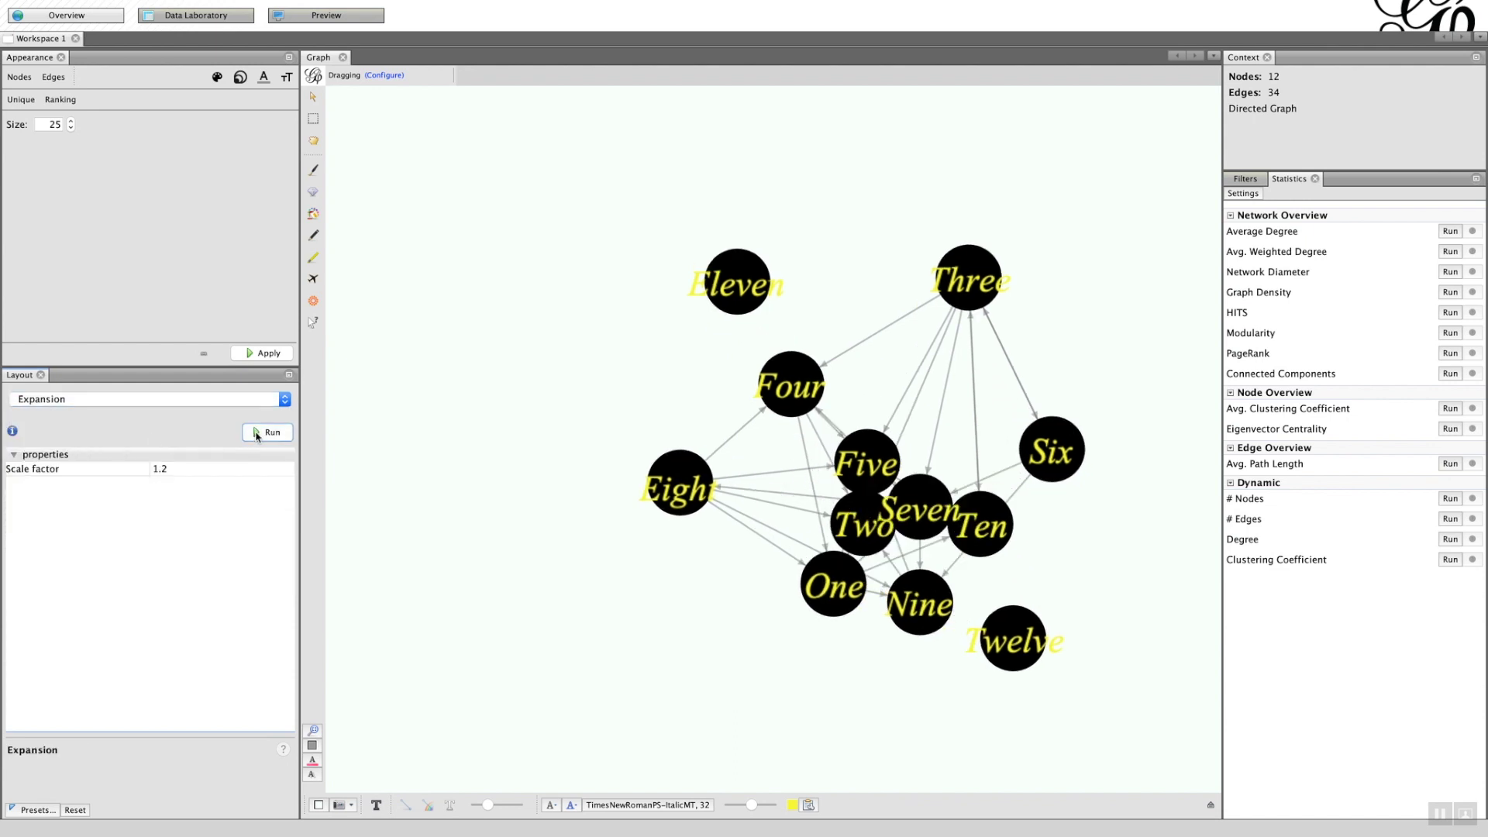
pyautogui.click(257, 434)
pyautogui.click(256, 434)
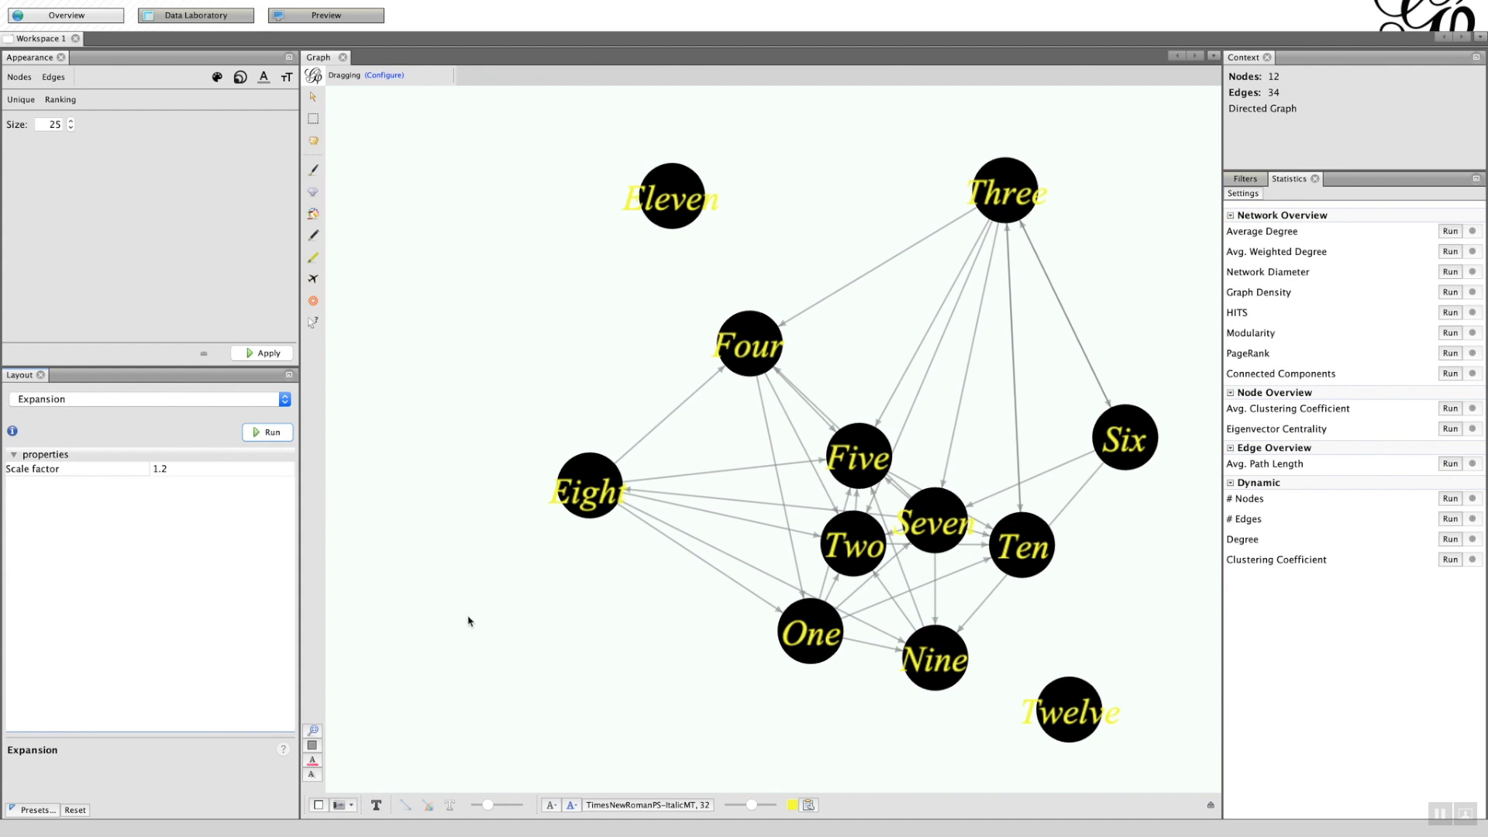
pyautogui.click(267, 434)
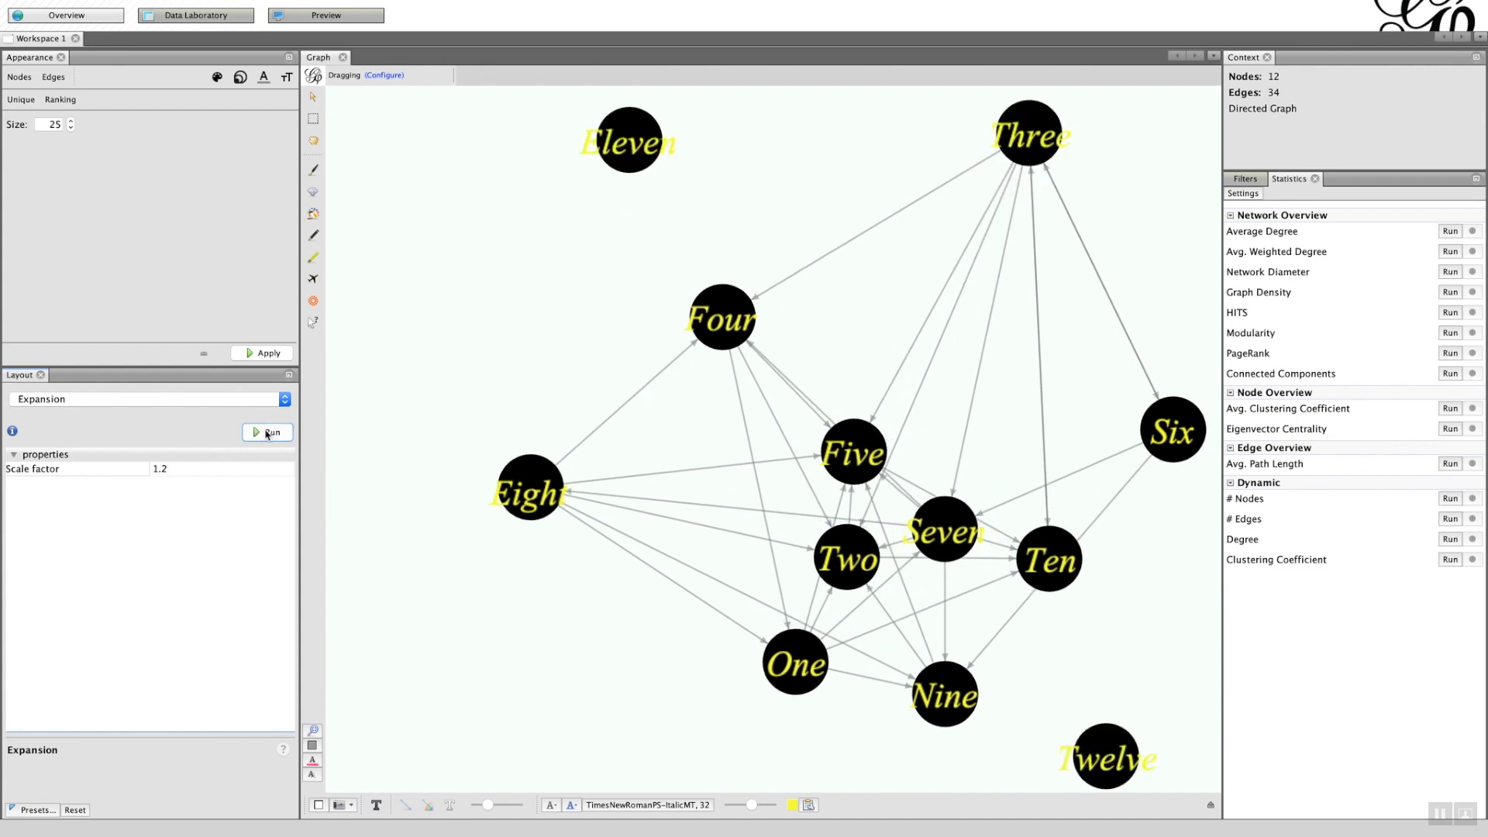
pyautogui.scroll(-1, 532, 625)
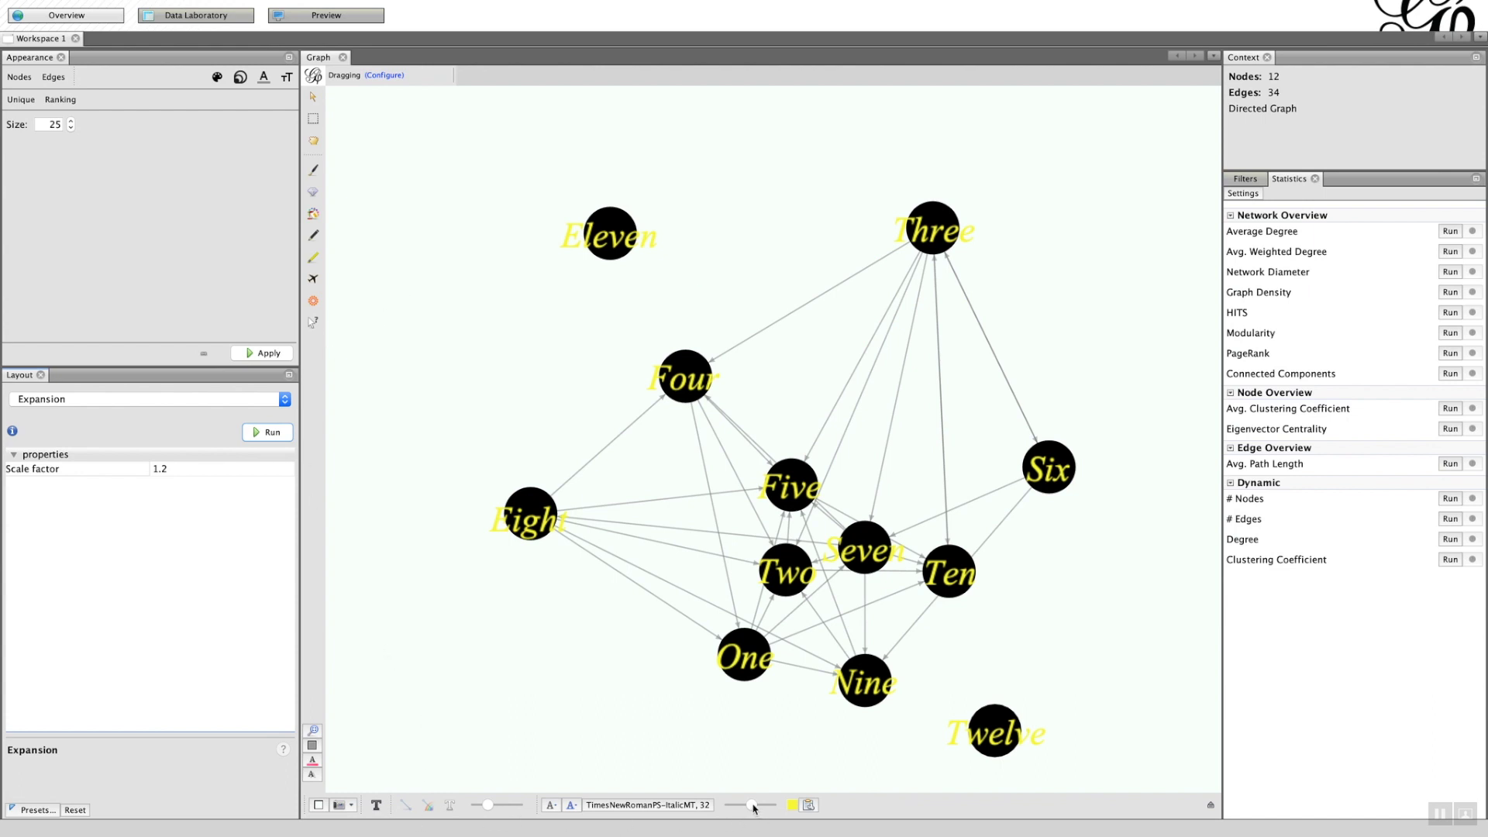
pyautogui.moveTo(754, 806); pyautogui.dragTo(737, 811)
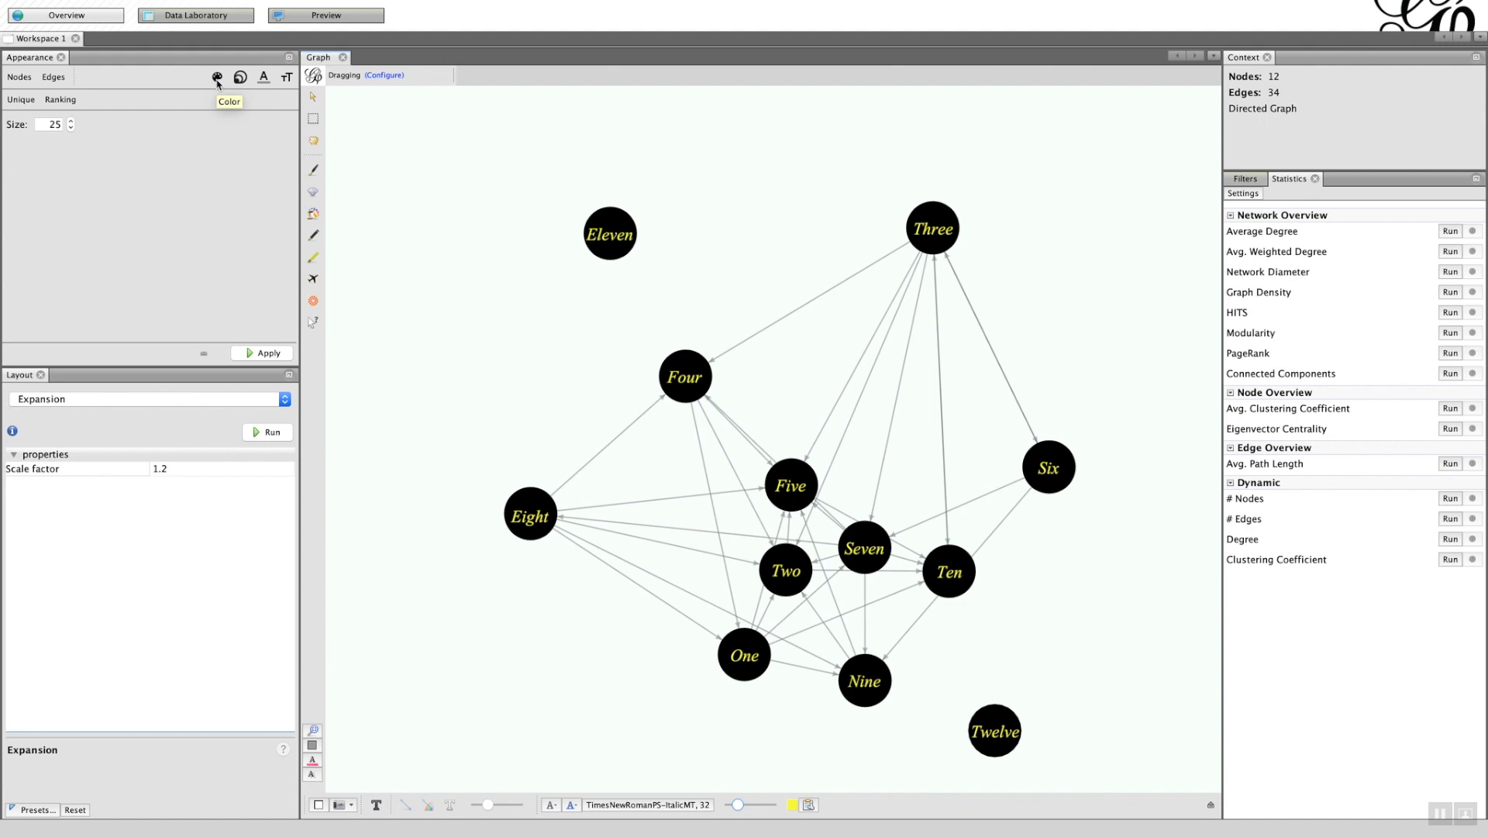
# Step: Fill all twelve nodes with a unique light pink colour, #fff0f3, replacing black
pyautogui.click(218, 79)
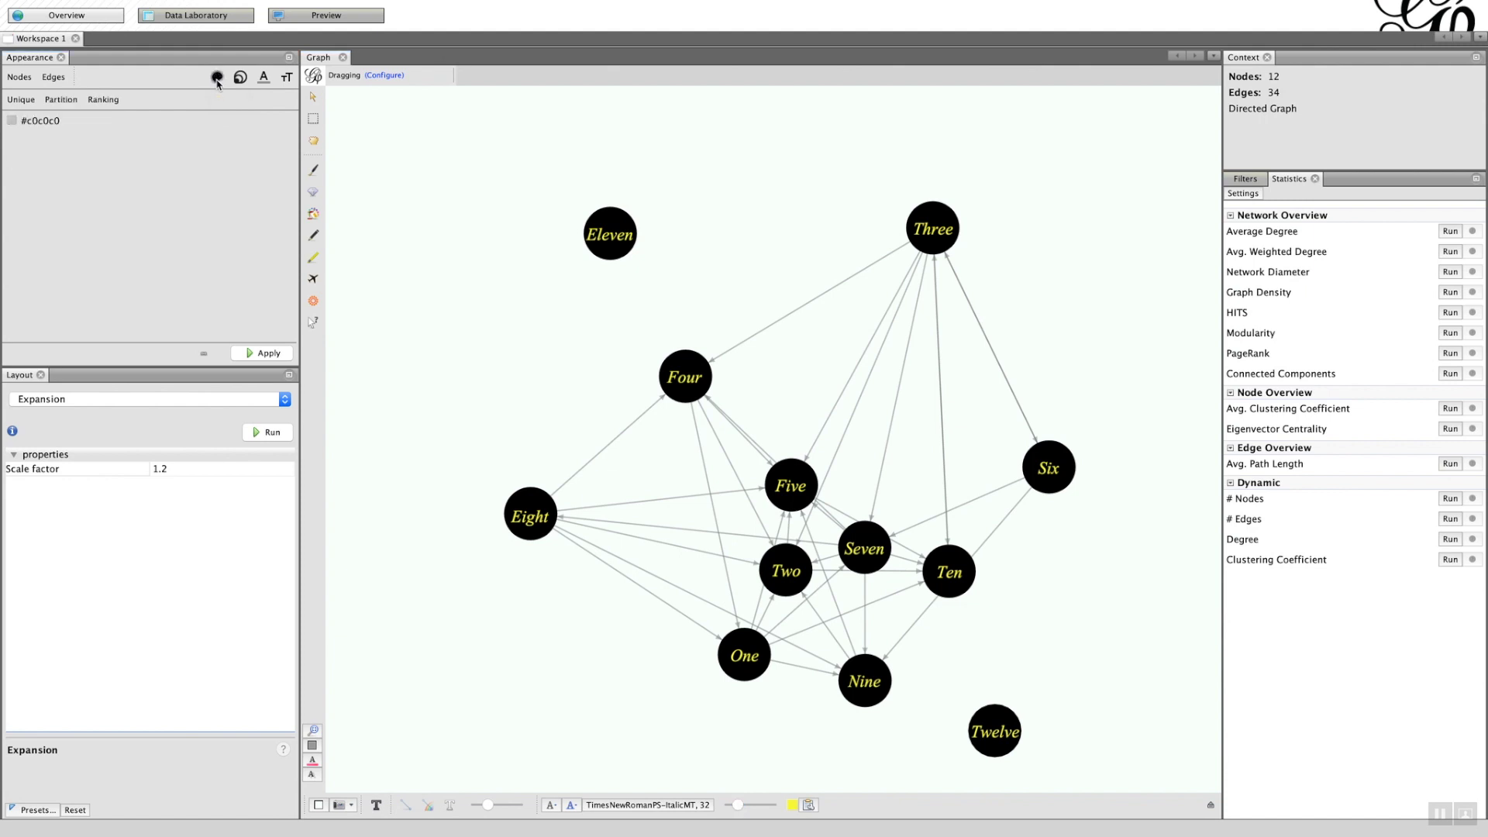
pyautogui.click(12, 120)
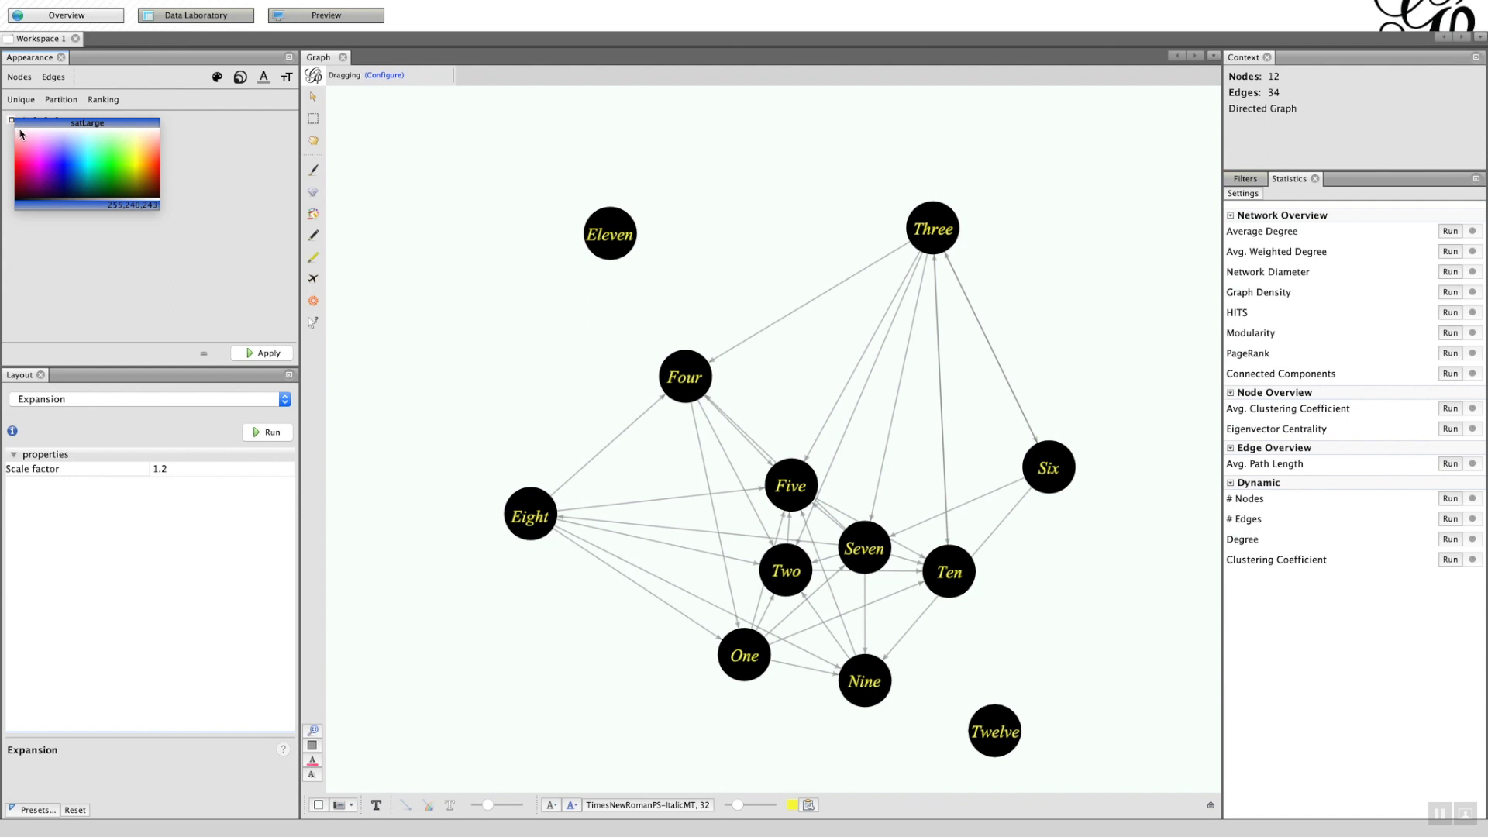
pyautogui.click(20, 134)
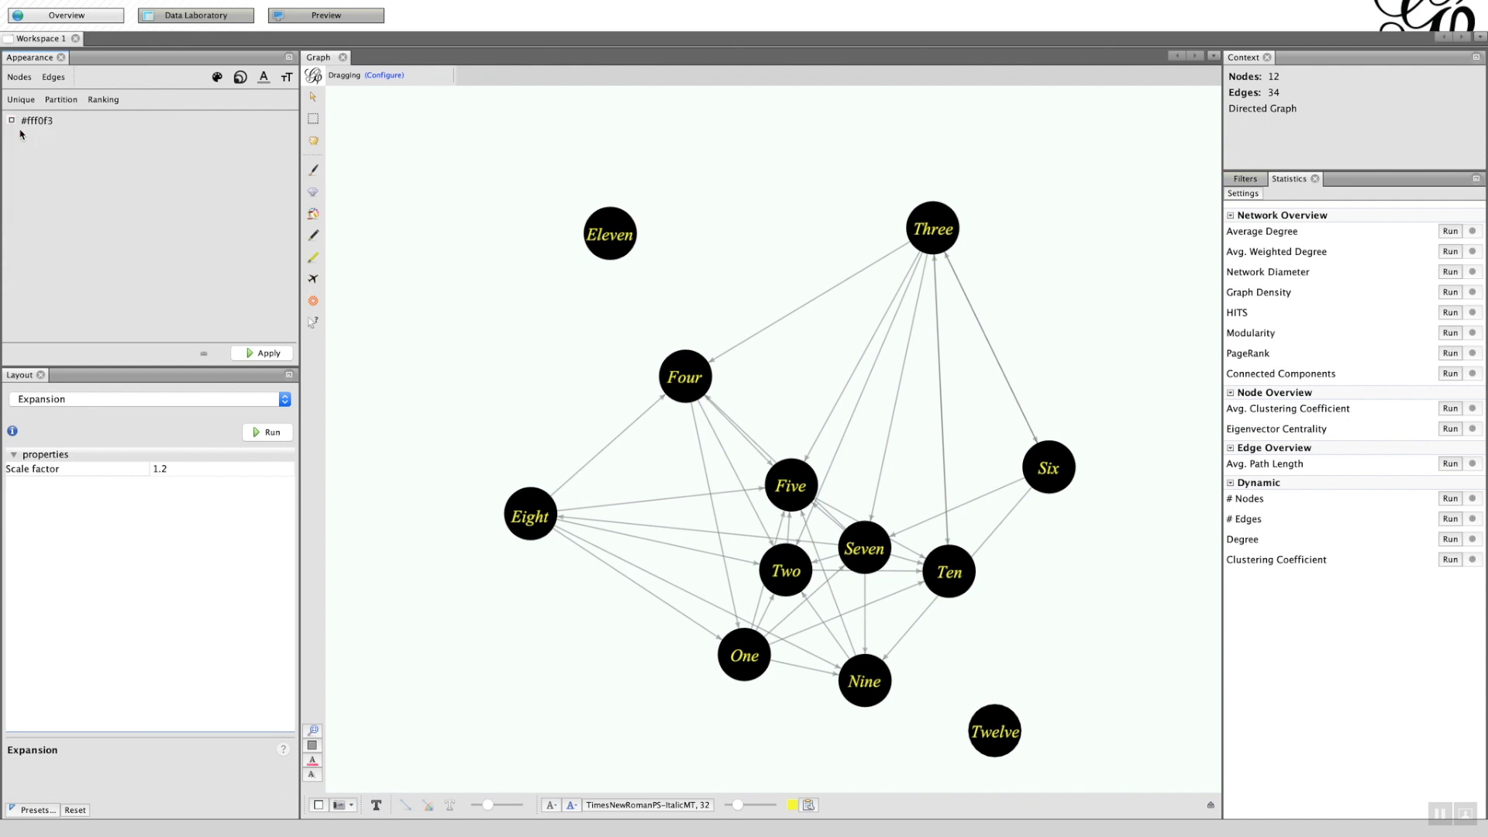
pyautogui.click(251, 353)
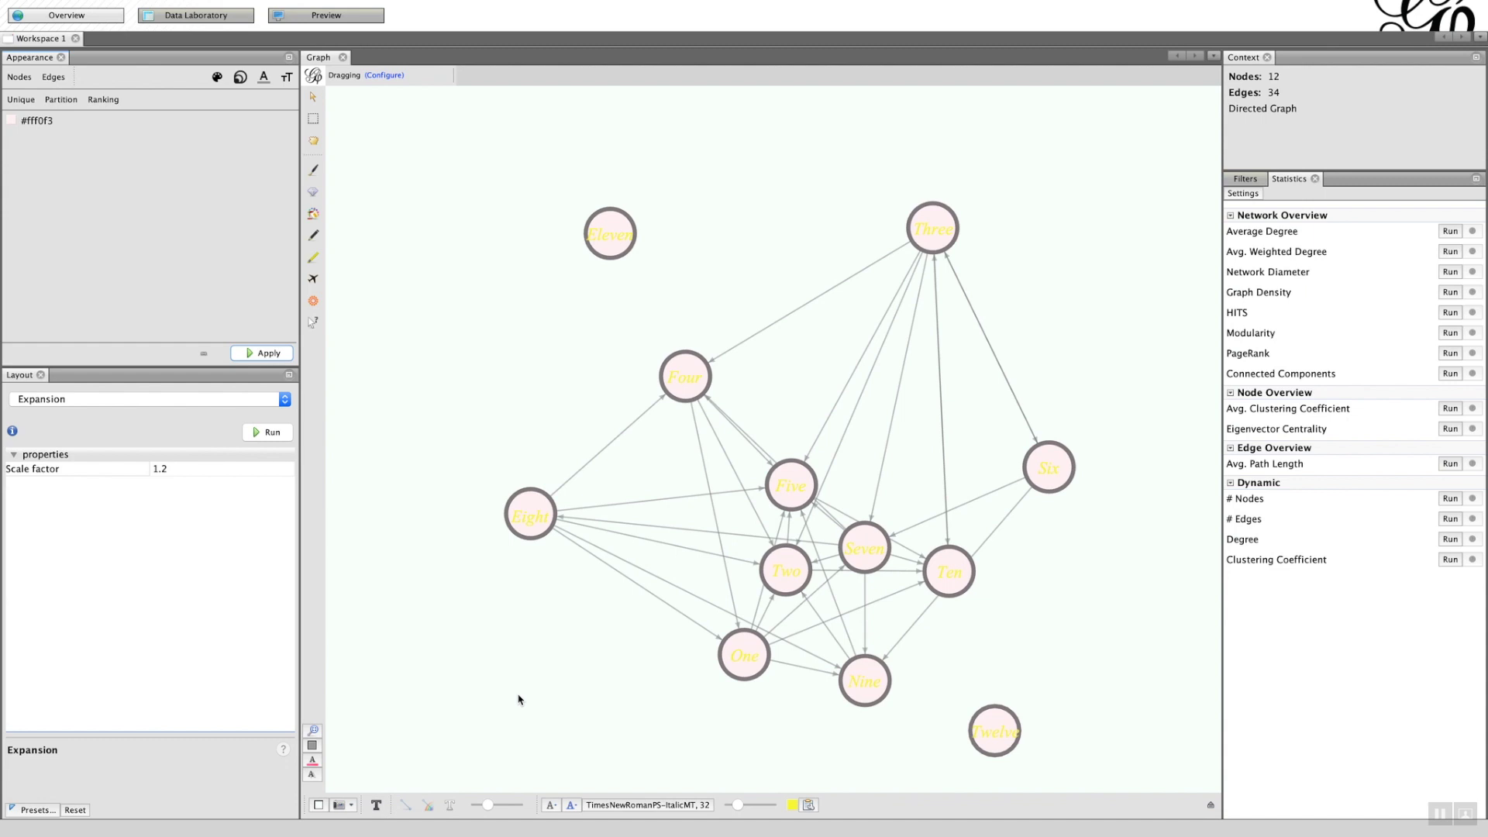
# Step: Give all twelve node labels a unique dark blue colour, #000470, replacing yellow
pyautogui.click(265, 77)
pyautogui.click(12, 121)
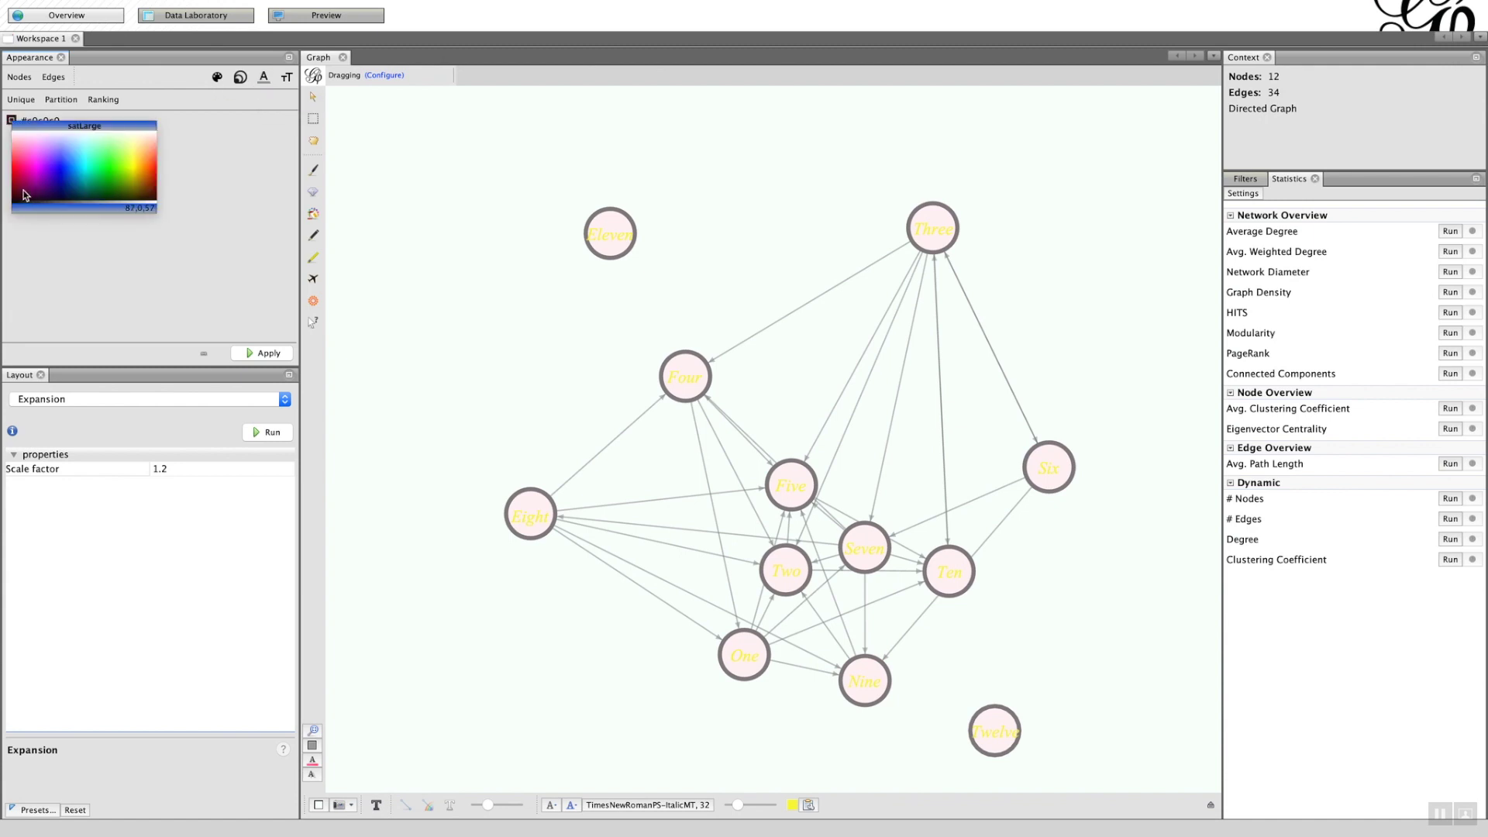
pyautogui.click(65, 191)
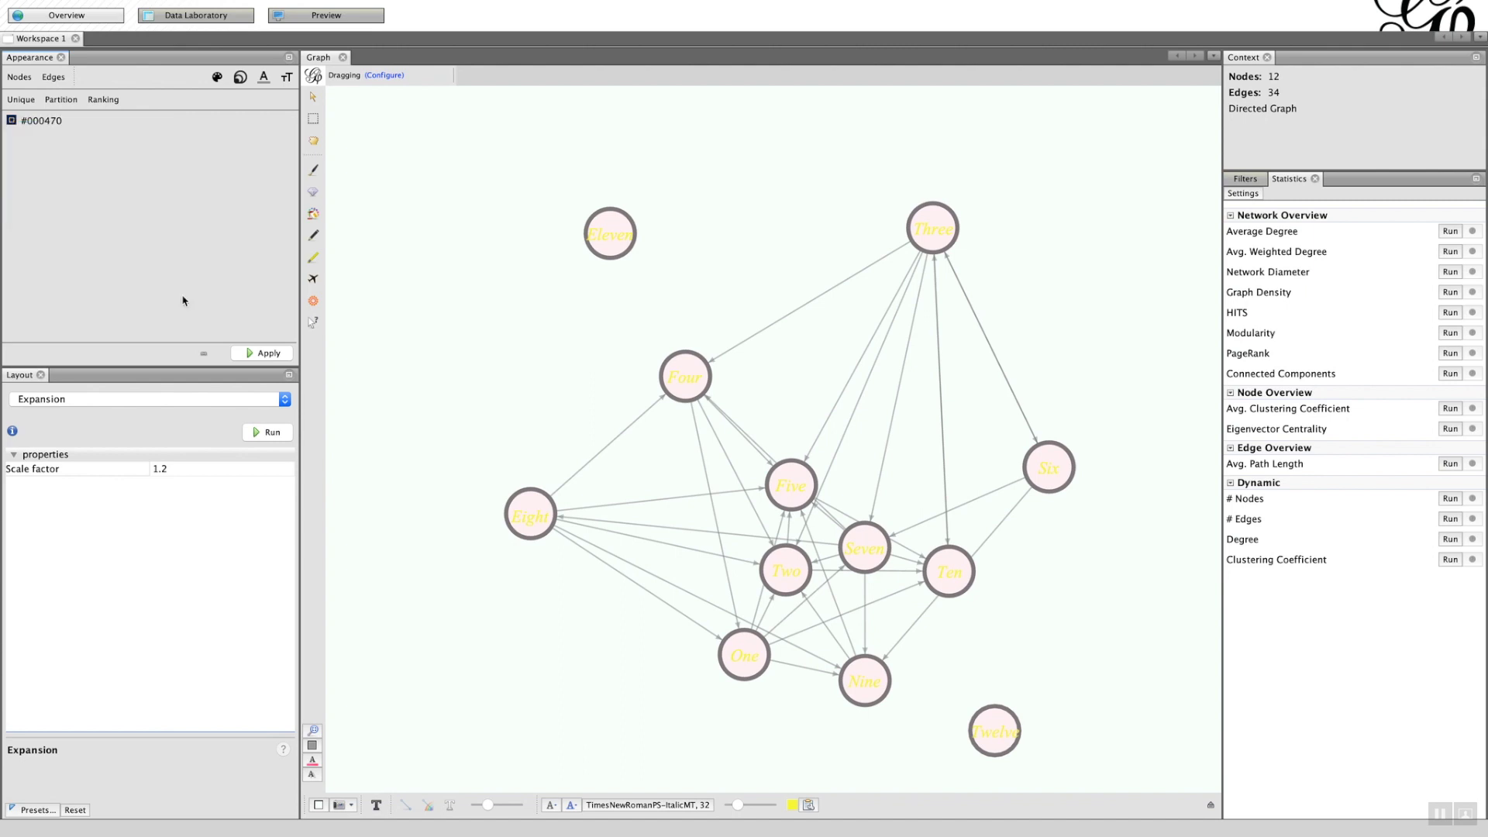
pyautogui.click(256, 355)
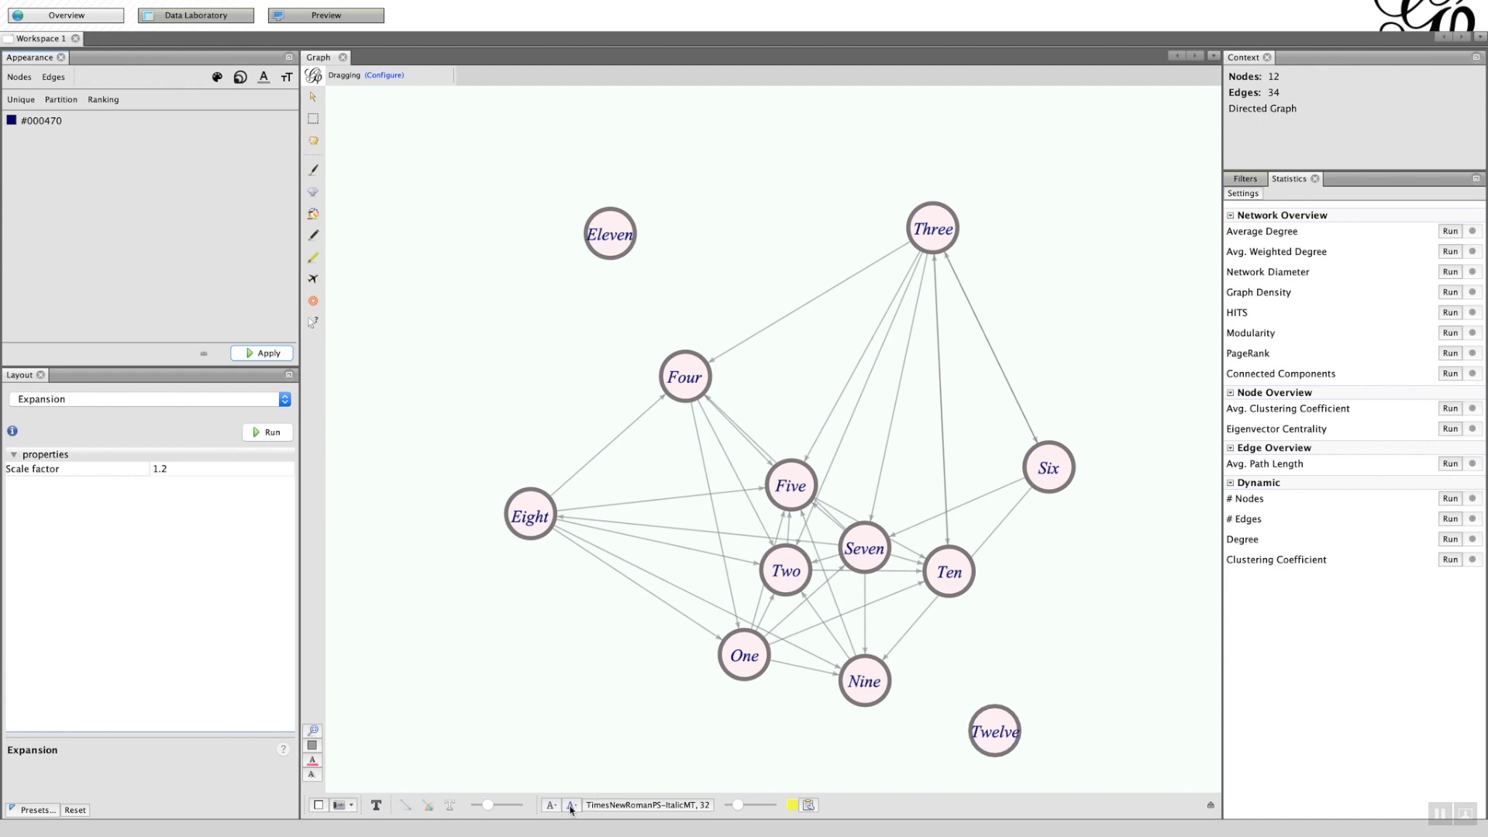
pyautogui.click(571, 807)
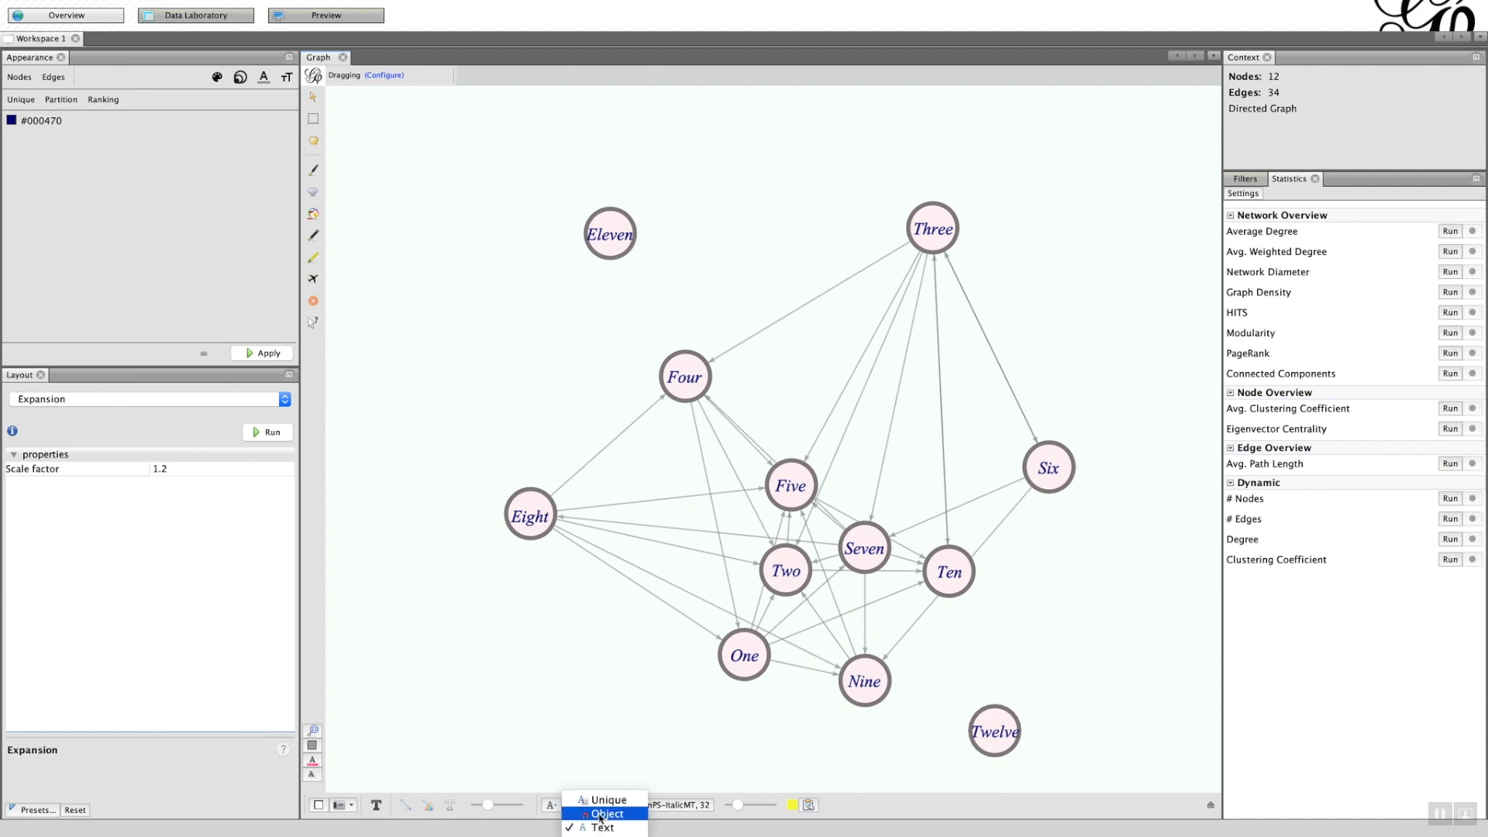
pyautogui.click(601, 814)
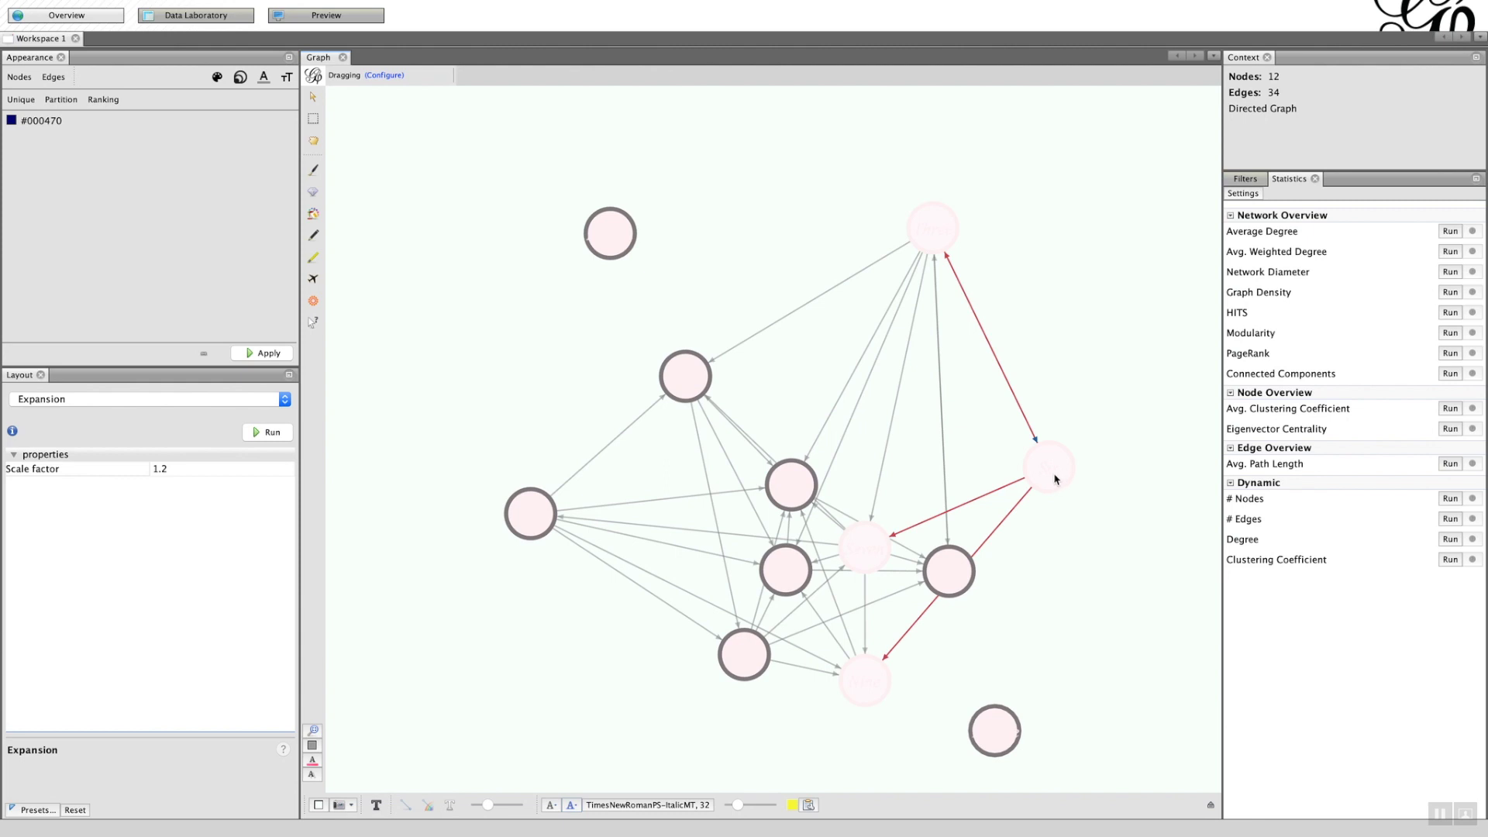
pyautogui.click(573, 806)
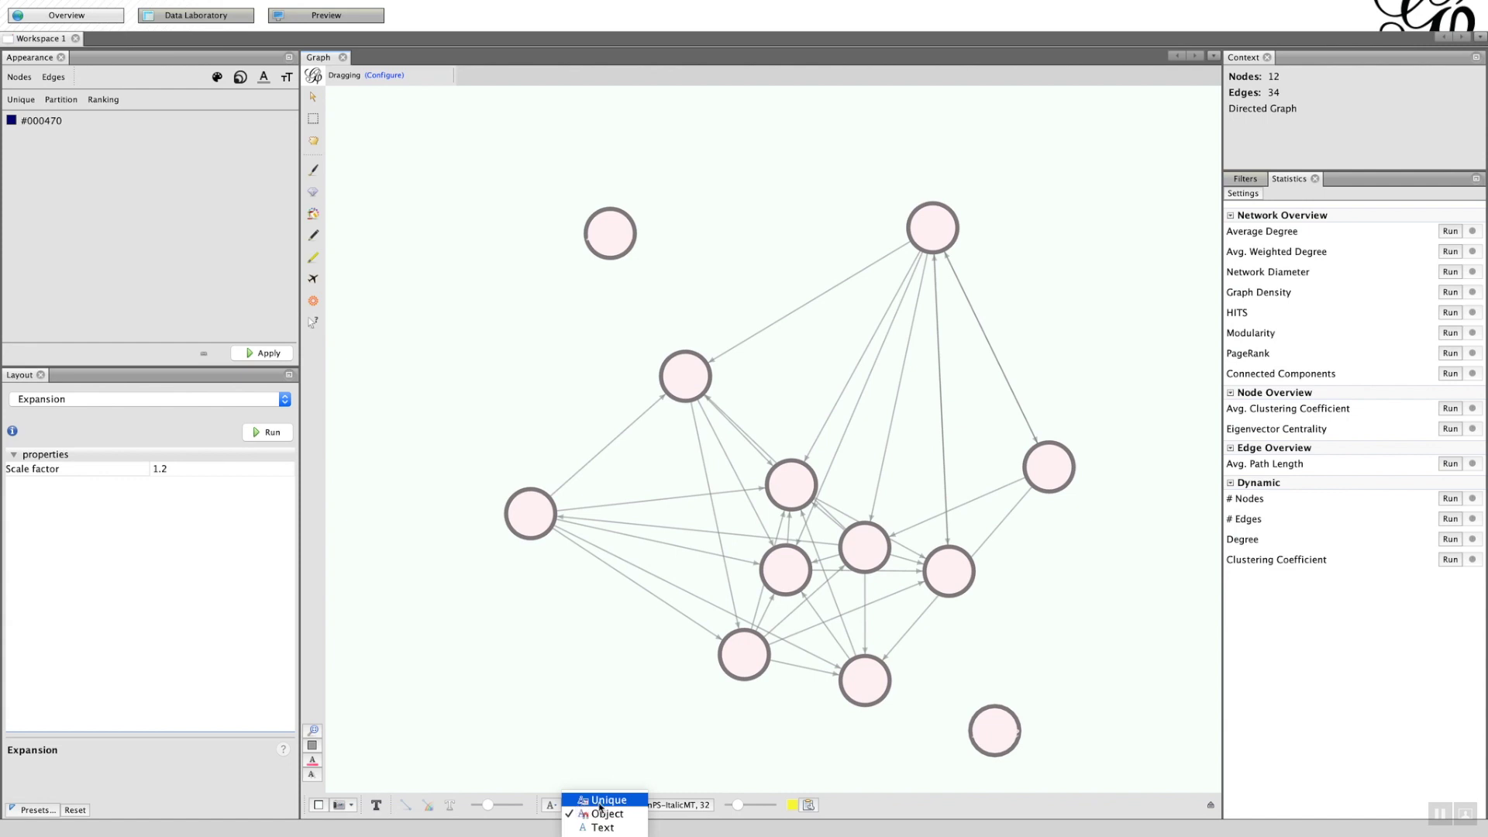
pyautogui.click(601, 805)
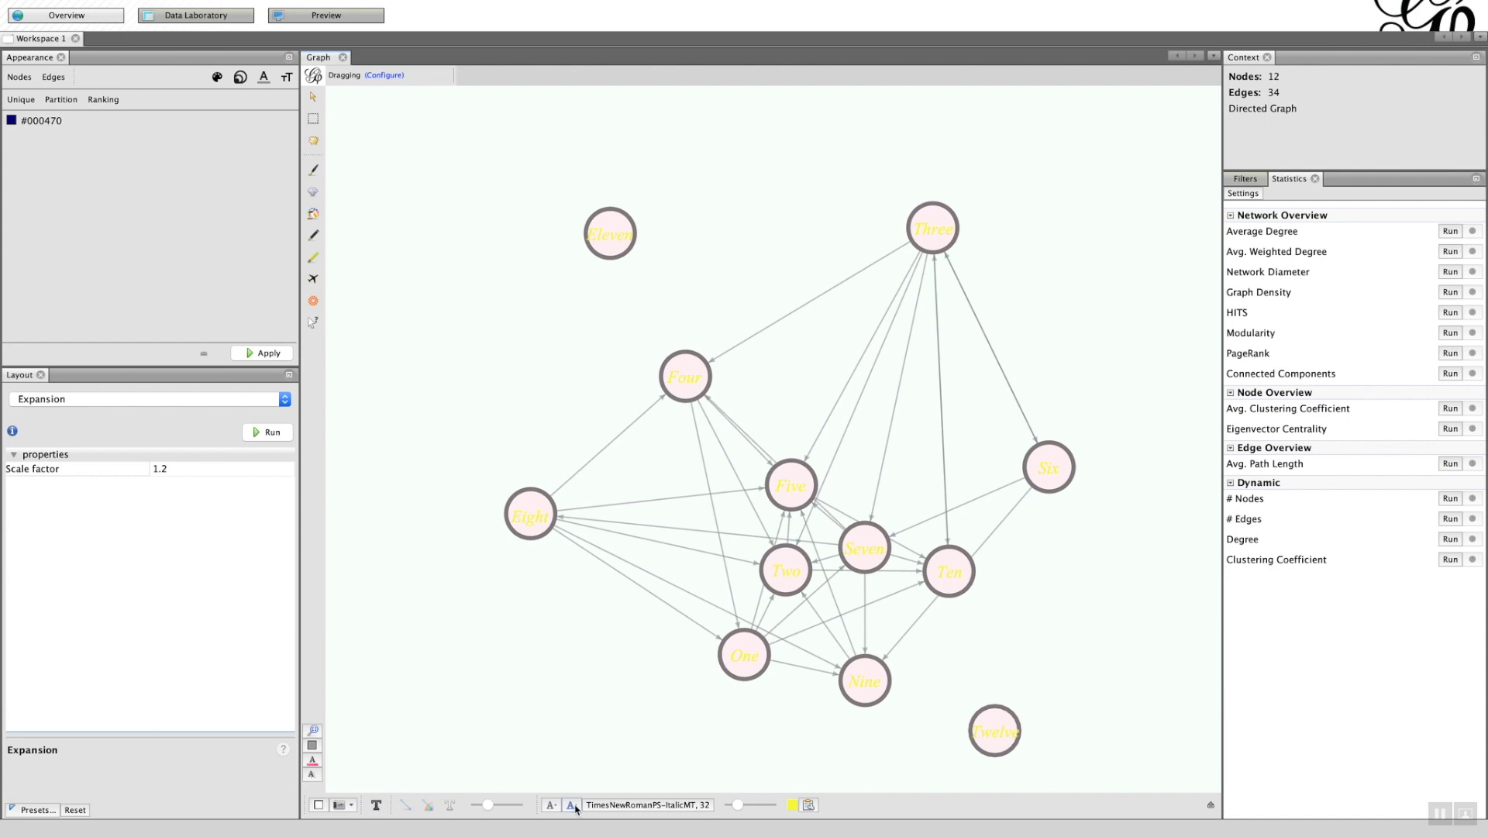
pyautogui.click(575, 808)
pyautogui.click(594, 828)
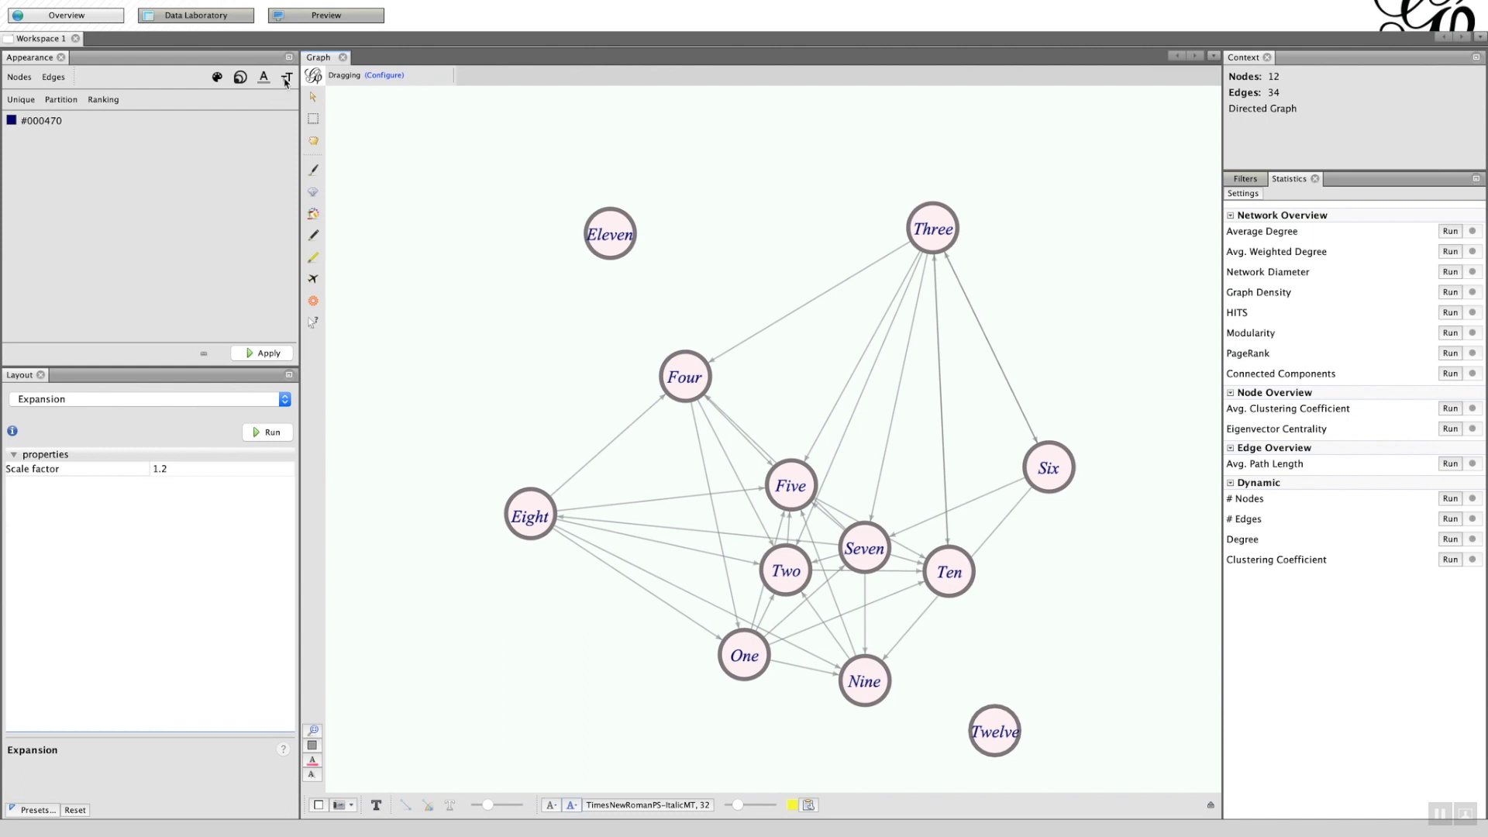
# Step: Set the node label size to 1.5 for all nodes
pyautogui.click(286, 79)
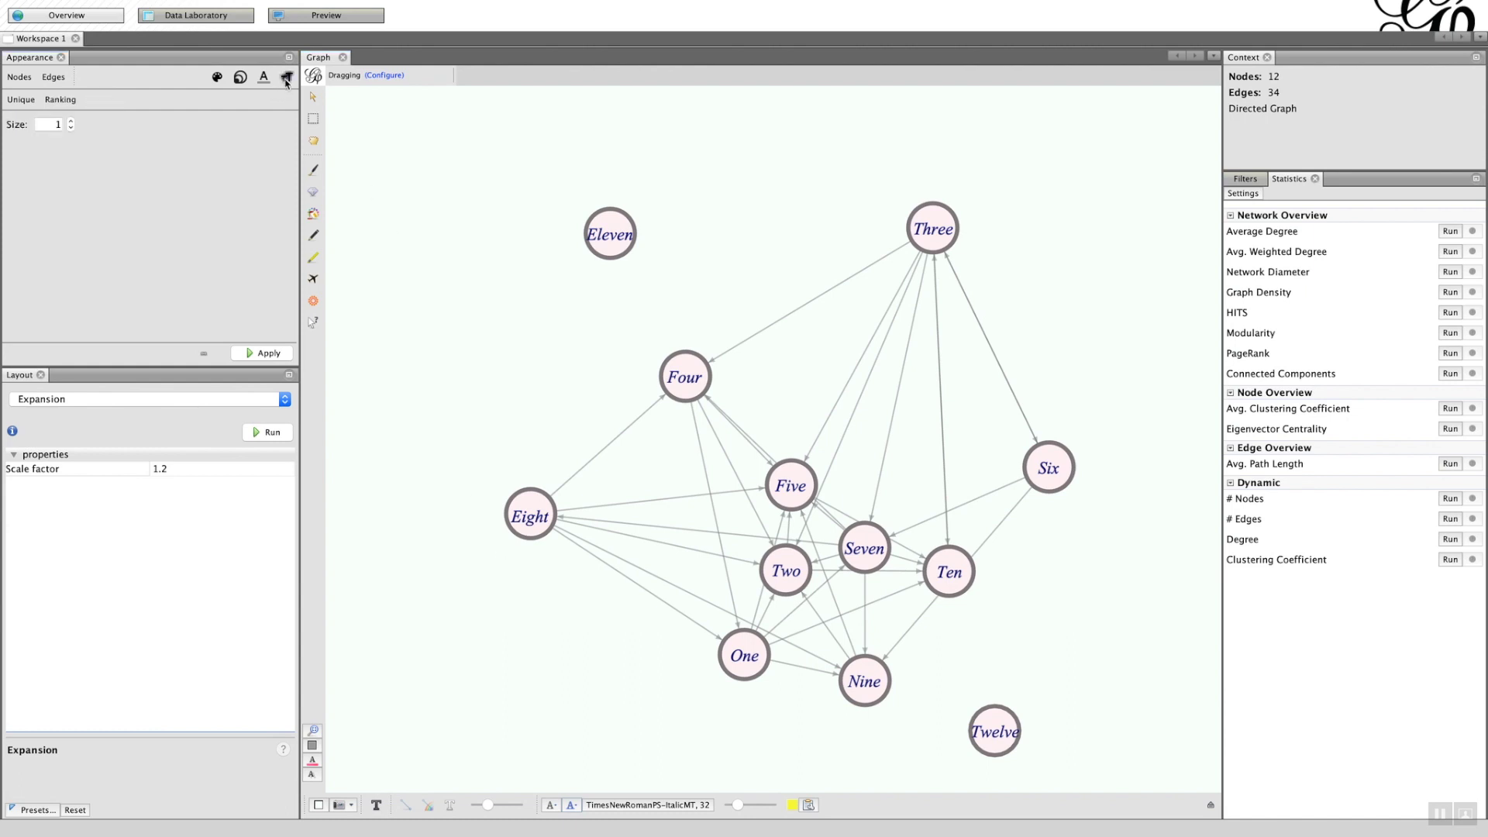
pyautogui.click(71, 121)
pyautogui.click(248, 354)
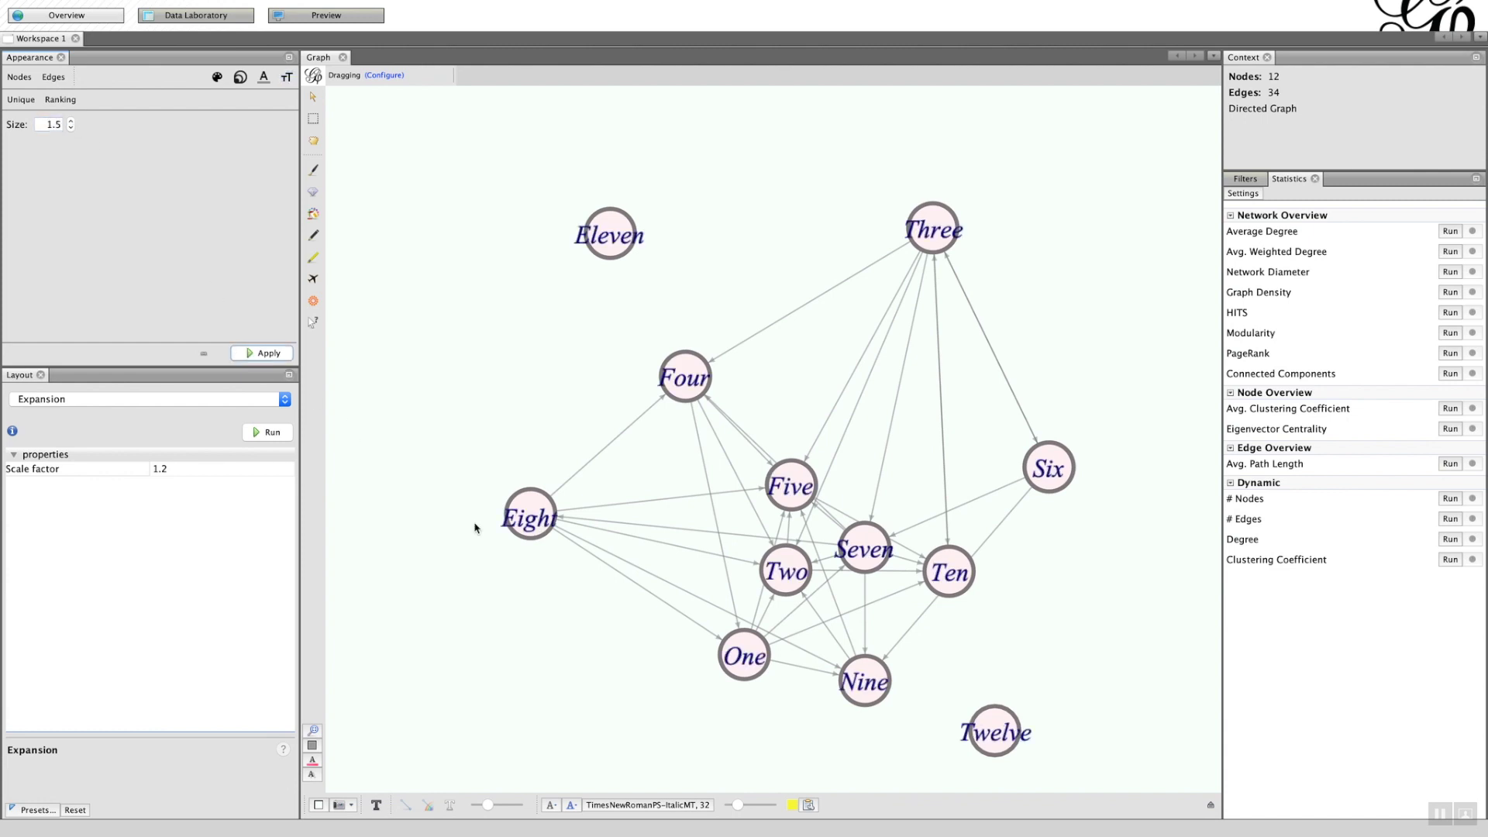
# Step: Switch labels to Fixed size mode and shrink them with the slider to fit inside nodes
pyautogui.click(552, 806)
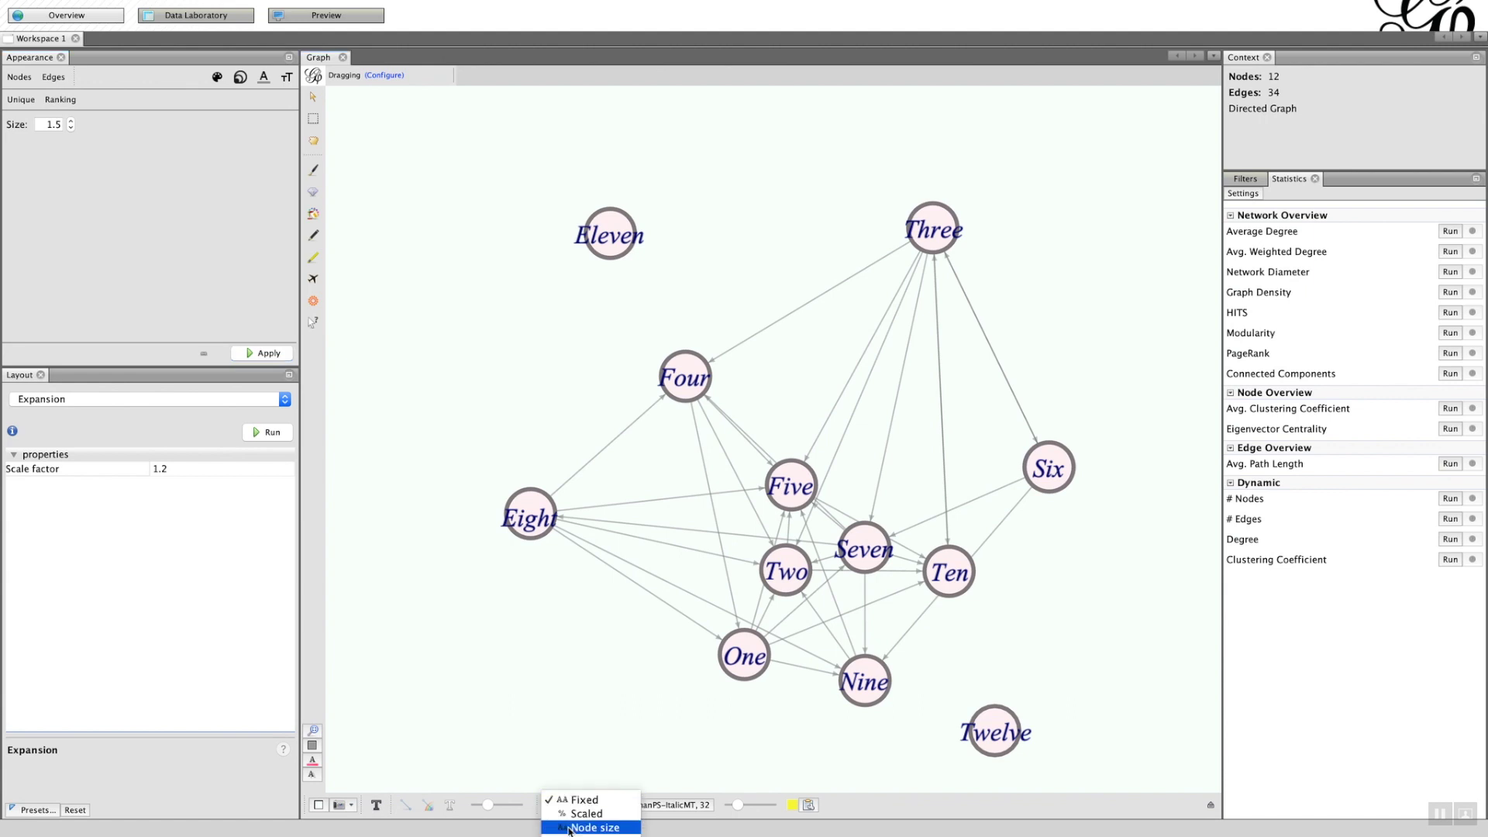
pyautogui.click(571, 828)
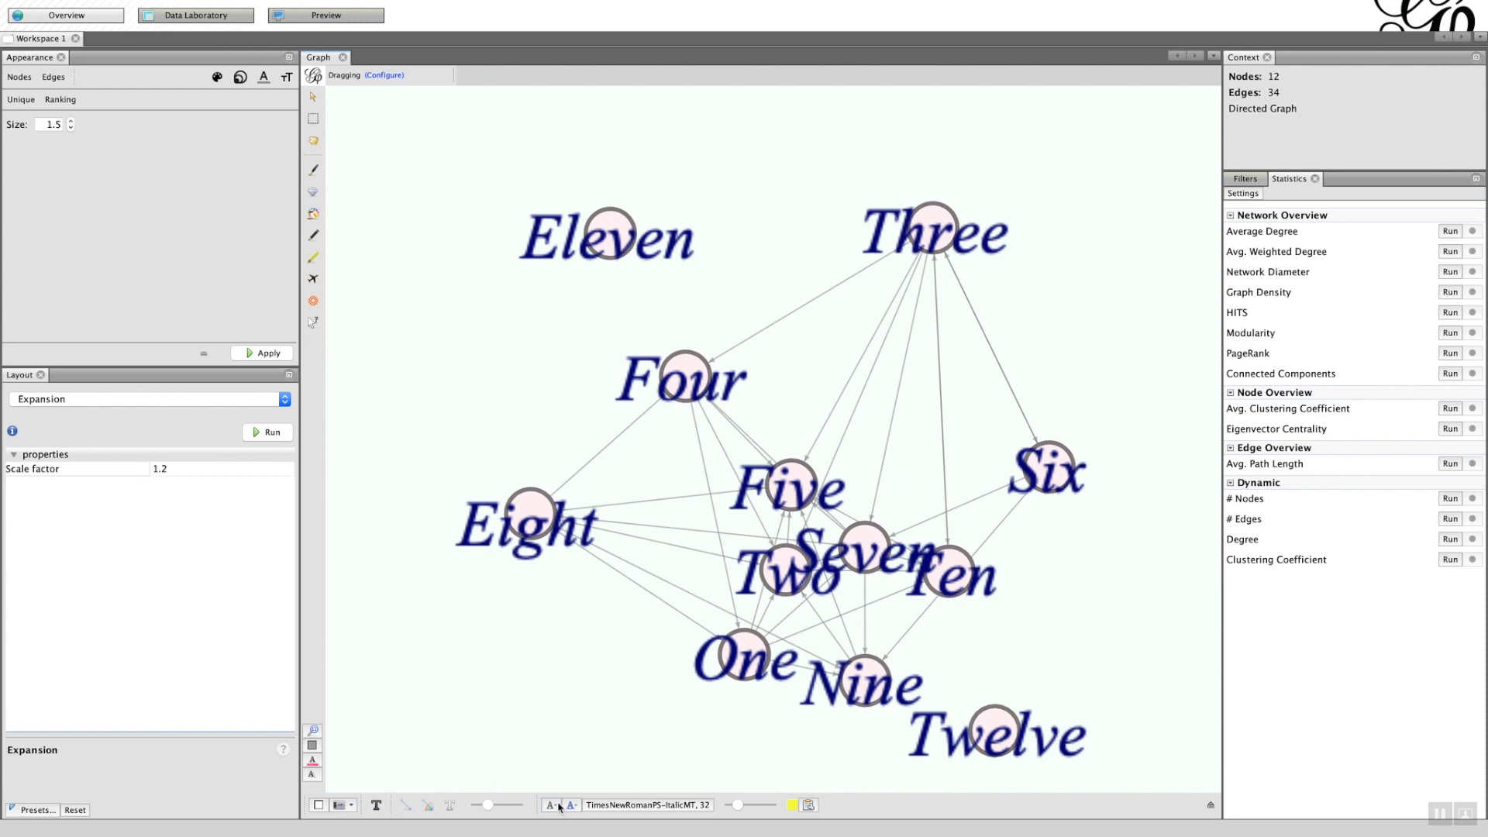
pyautogui.click(552, 805)
pyautogui.click(562, 814)
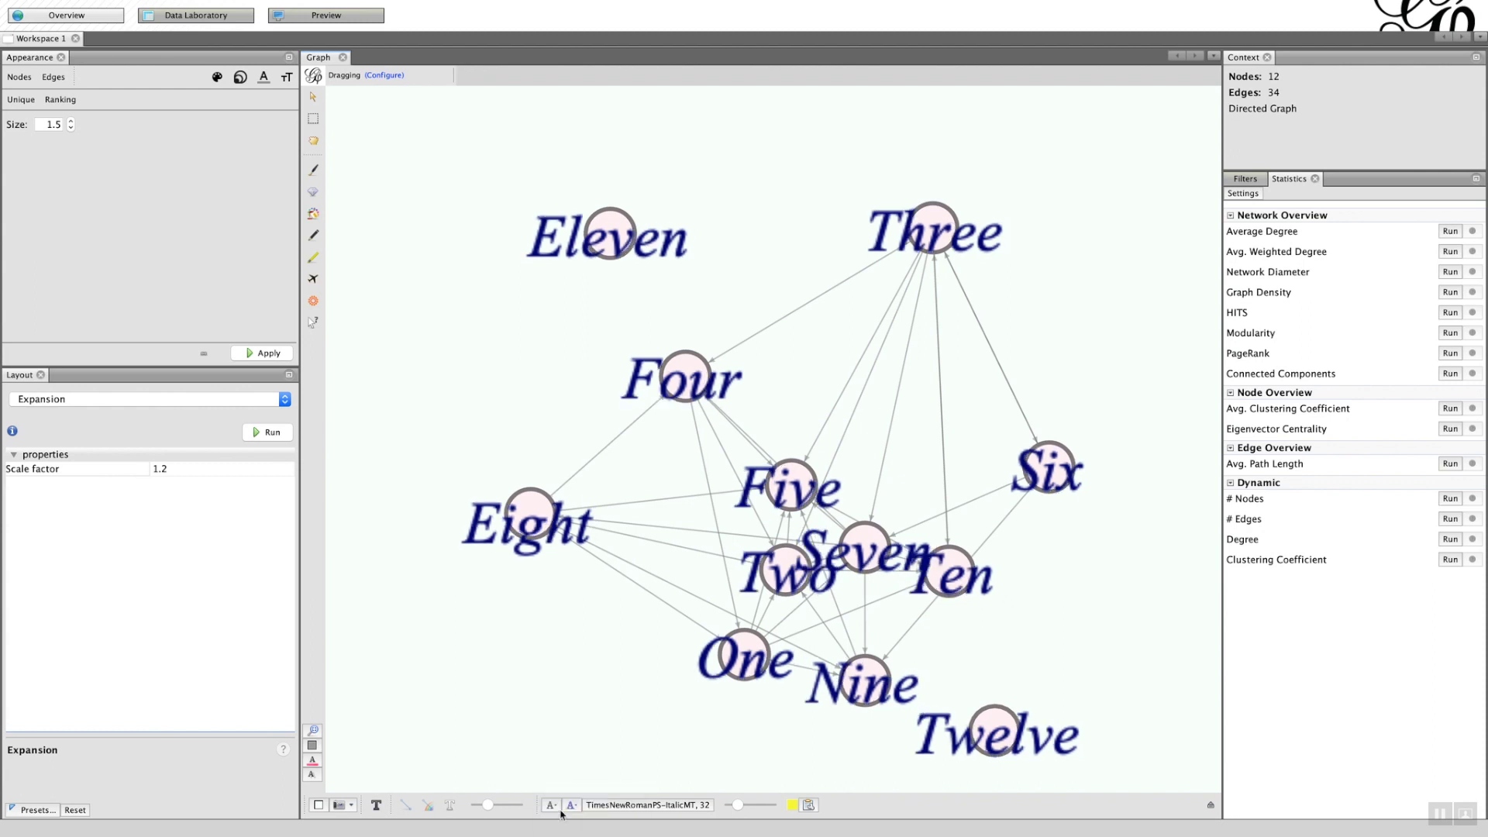
pyautogui.click(552, 805)
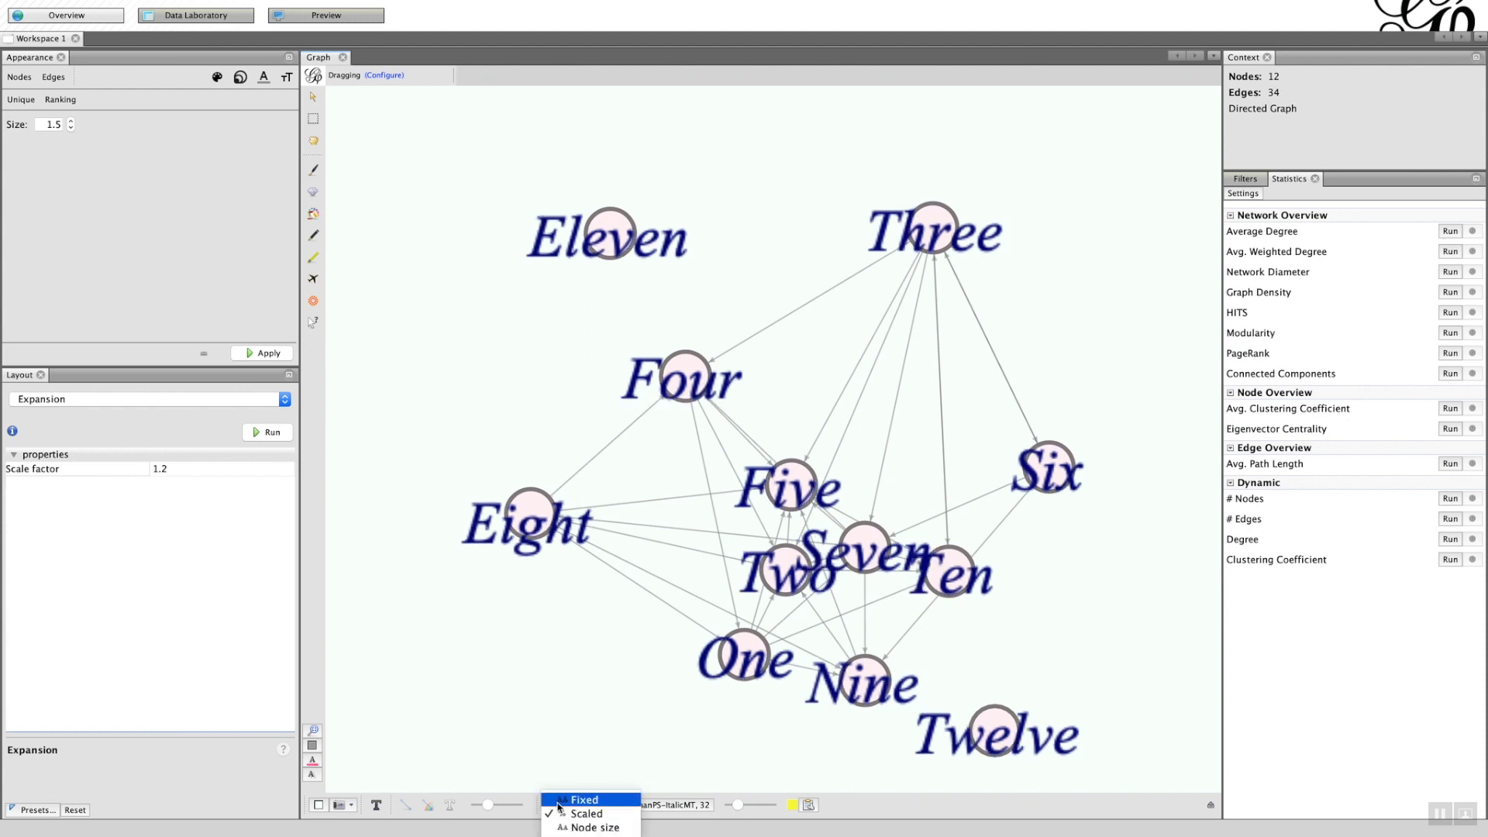
pyautogui.click(560, 801)
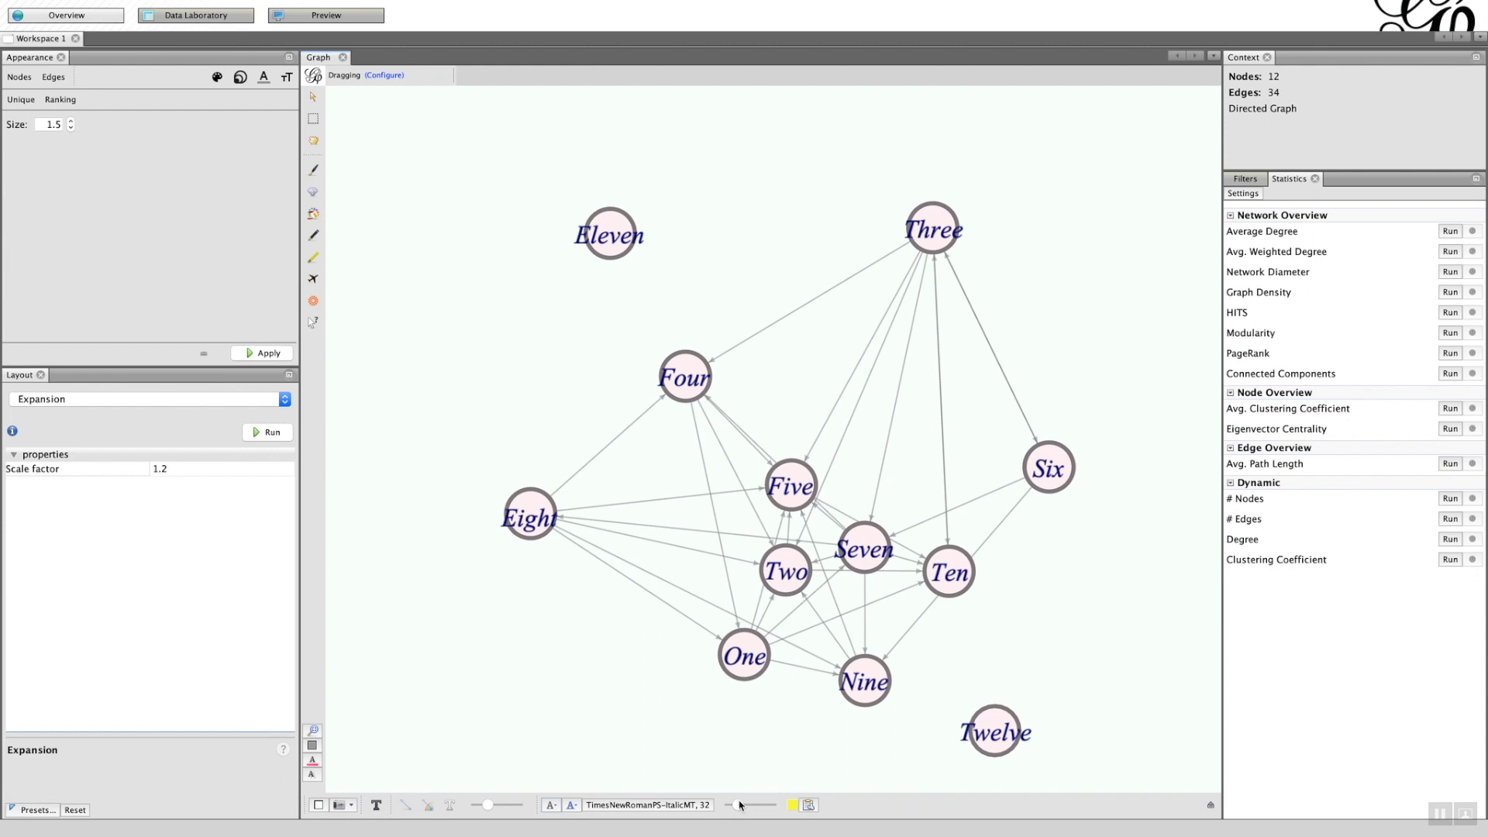
pyautogui.moveTo(739, 807); pyautogui.dragTo(734, 807)
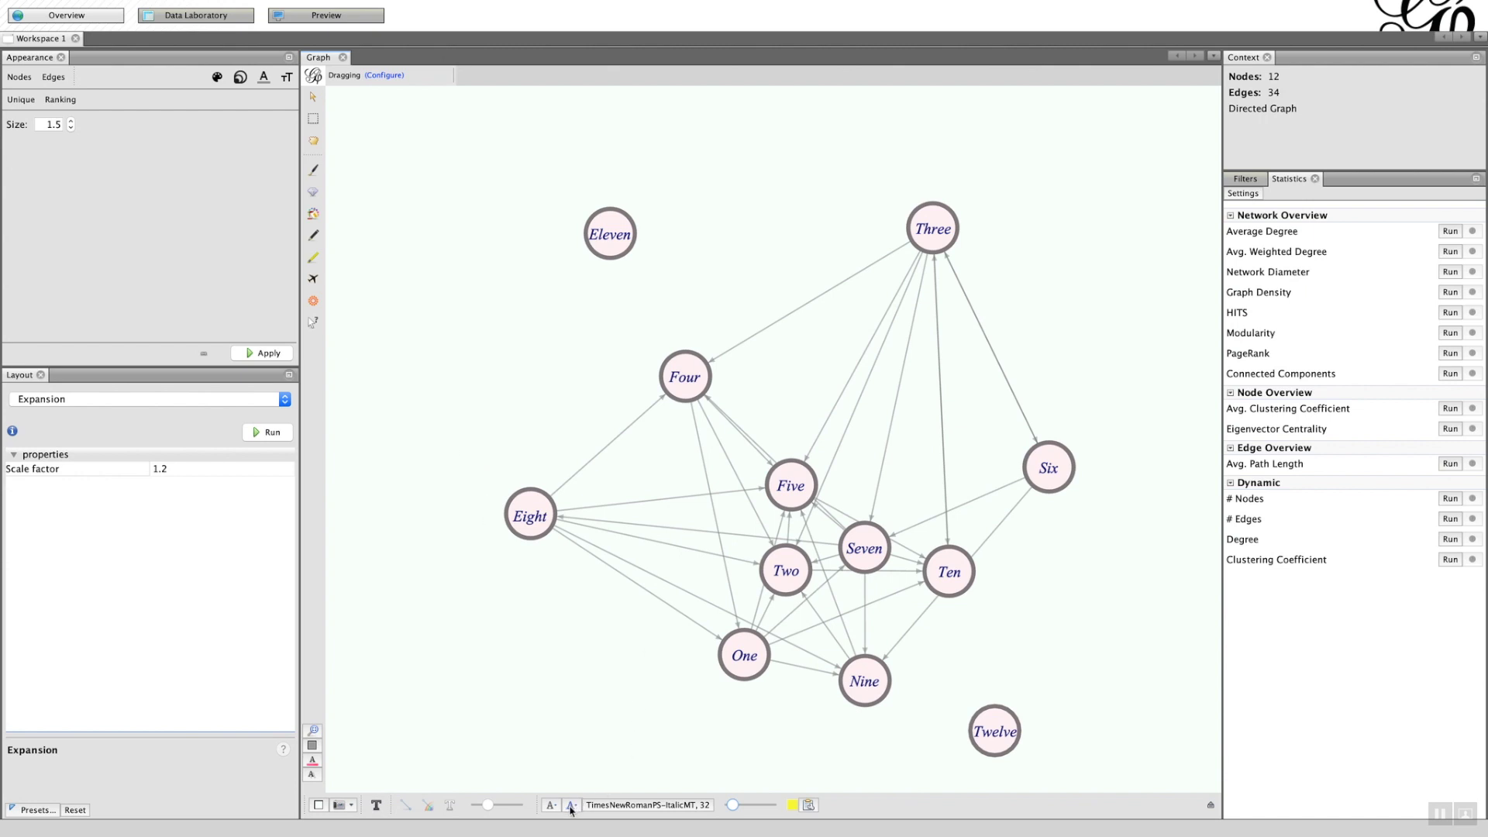
pyautogui.click(572, 806)
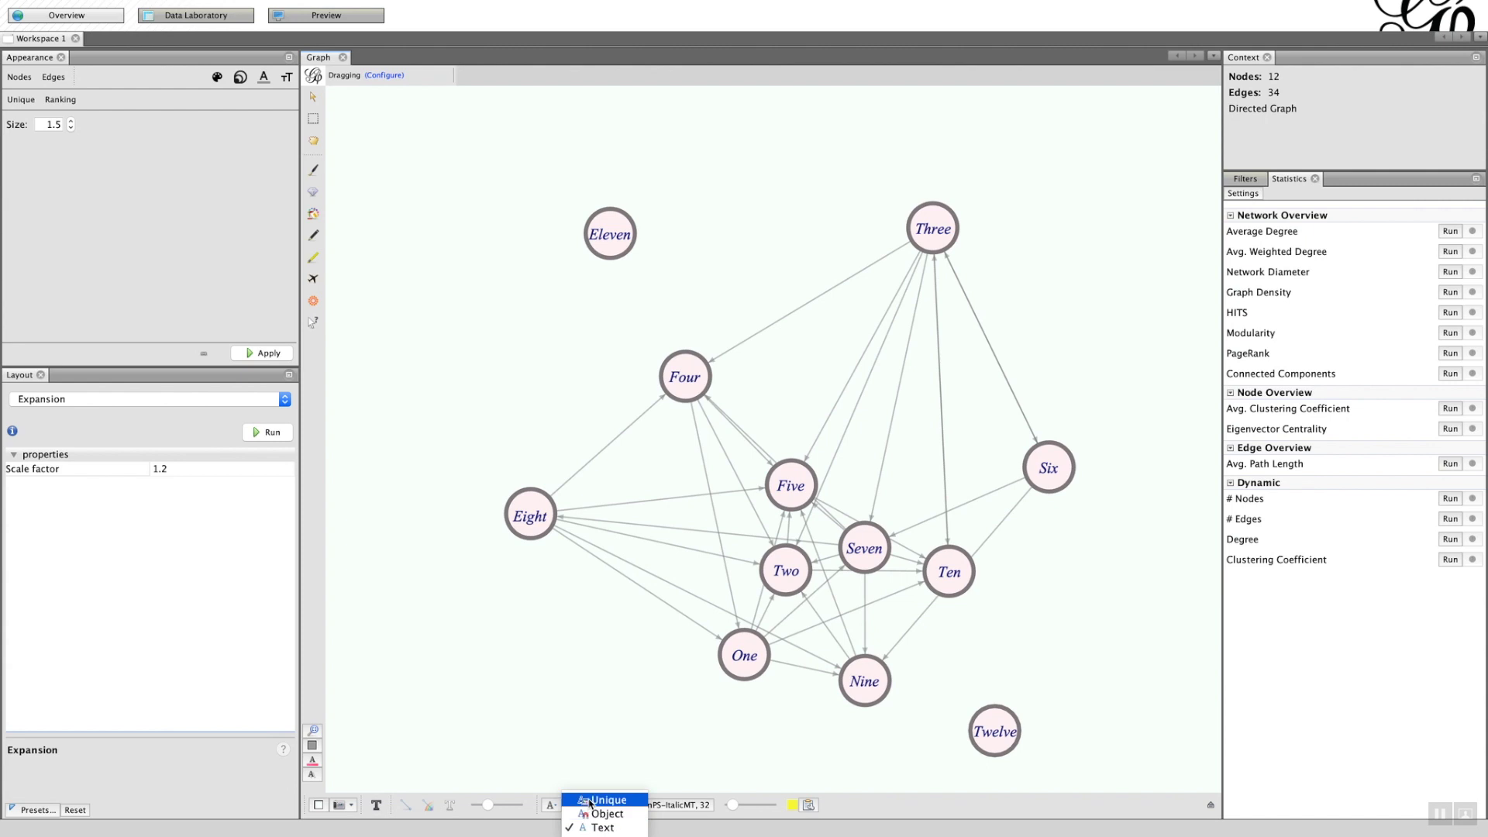